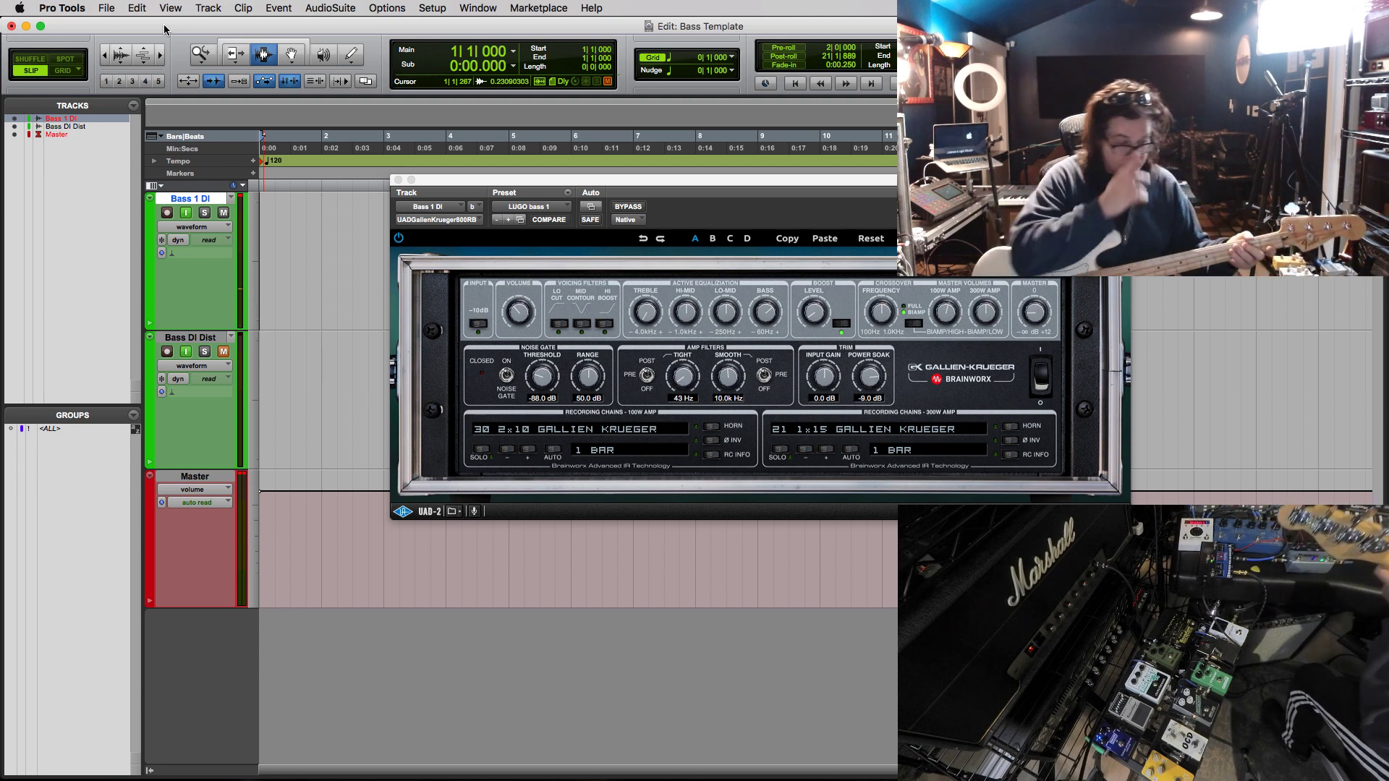
- Switch from the Edit window to the Mix window with Cmd+= to show the bass channel strips
key(super+equal)
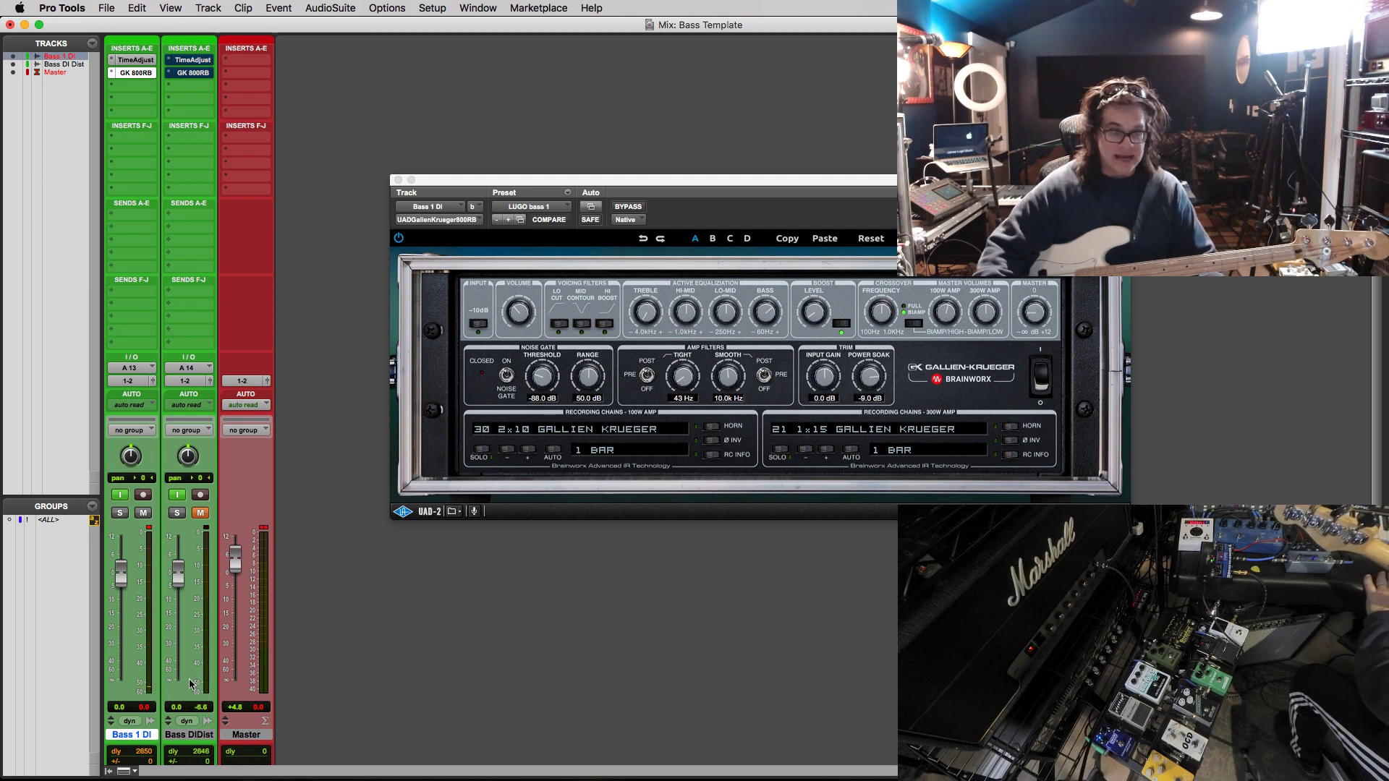
- Pull the Bass DI Dist fader down, clear all clip indicators, and check the TimeAdjust and GK 800RB inserts
drag(176, 575, 178, 680)
click(150, 533)
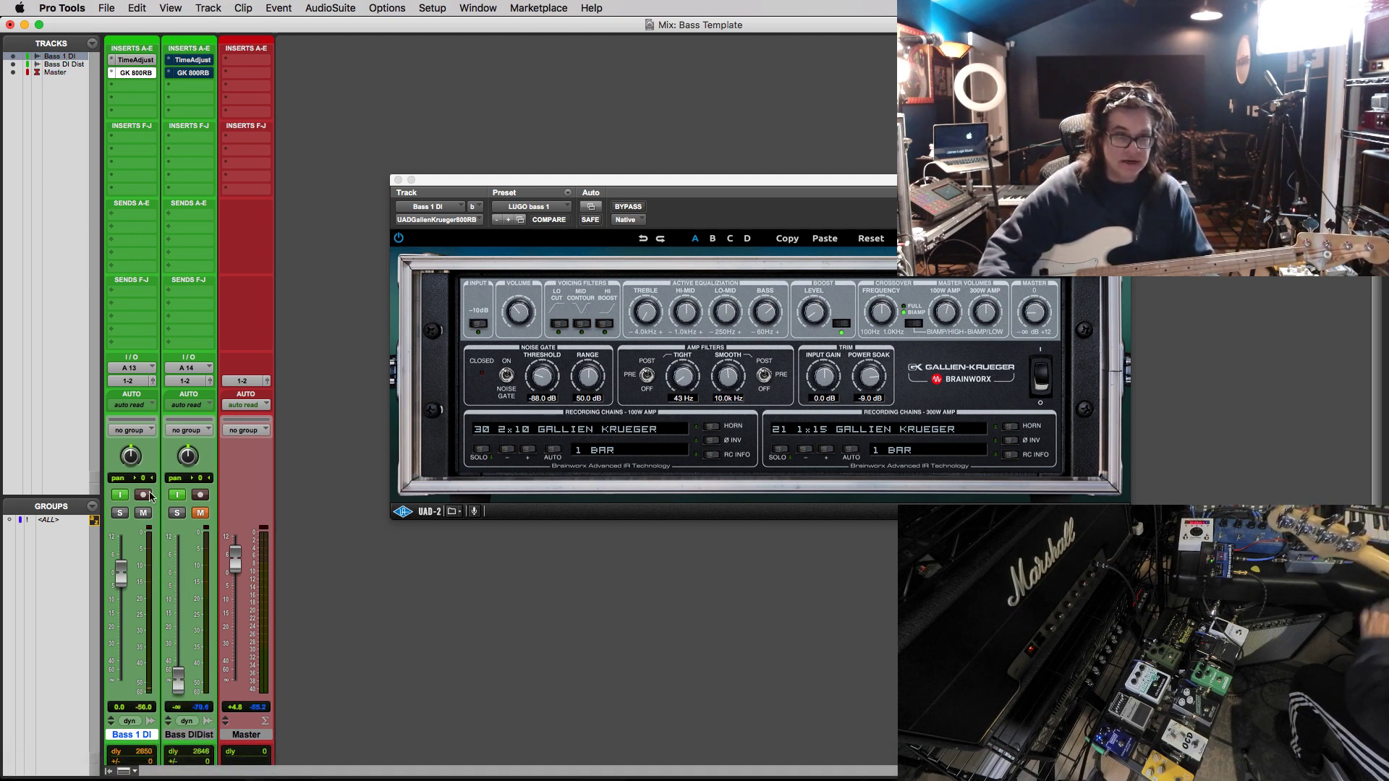
click(130, 61)
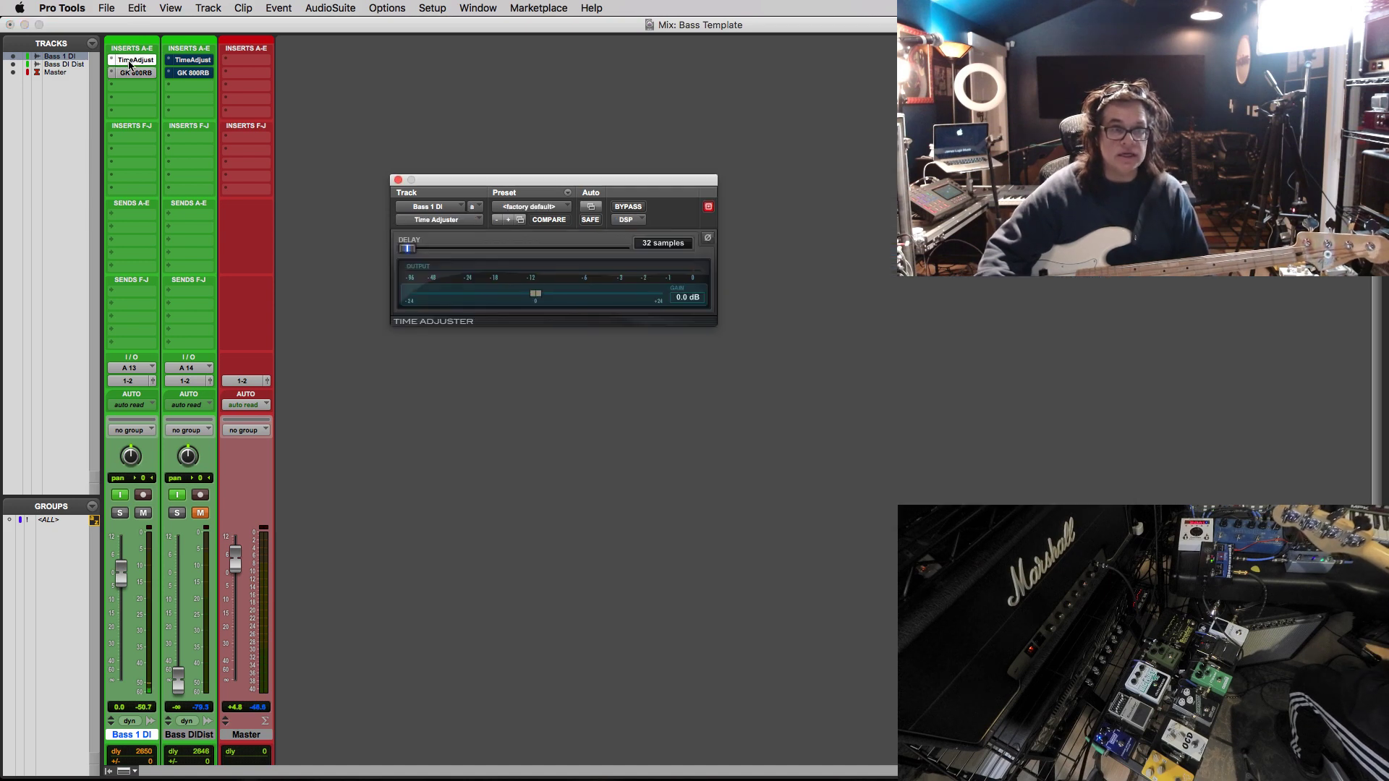
click(131, 74)
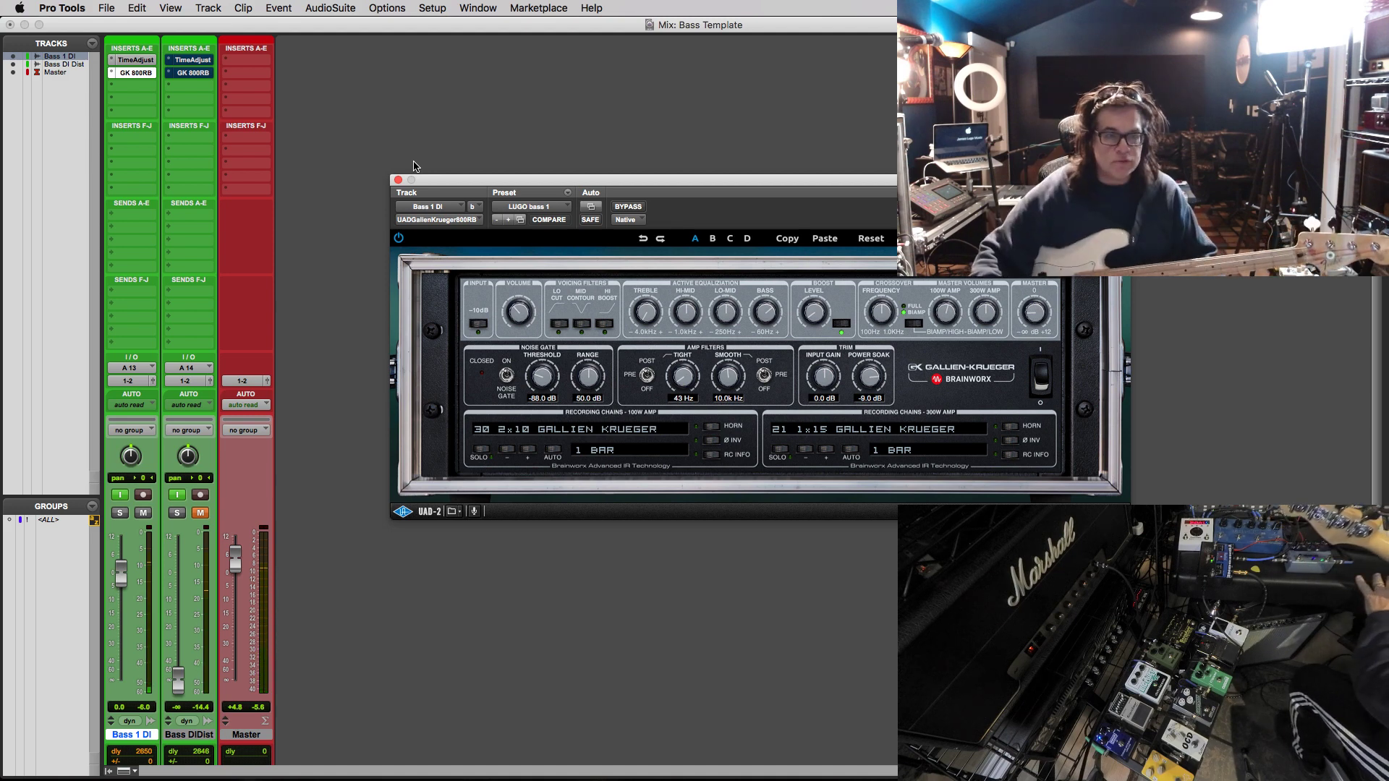
- Mute Bass 1 DI, reset Bass DI Dist to 0 dB, and enable its TimeAdjust insert
click(144, 516)
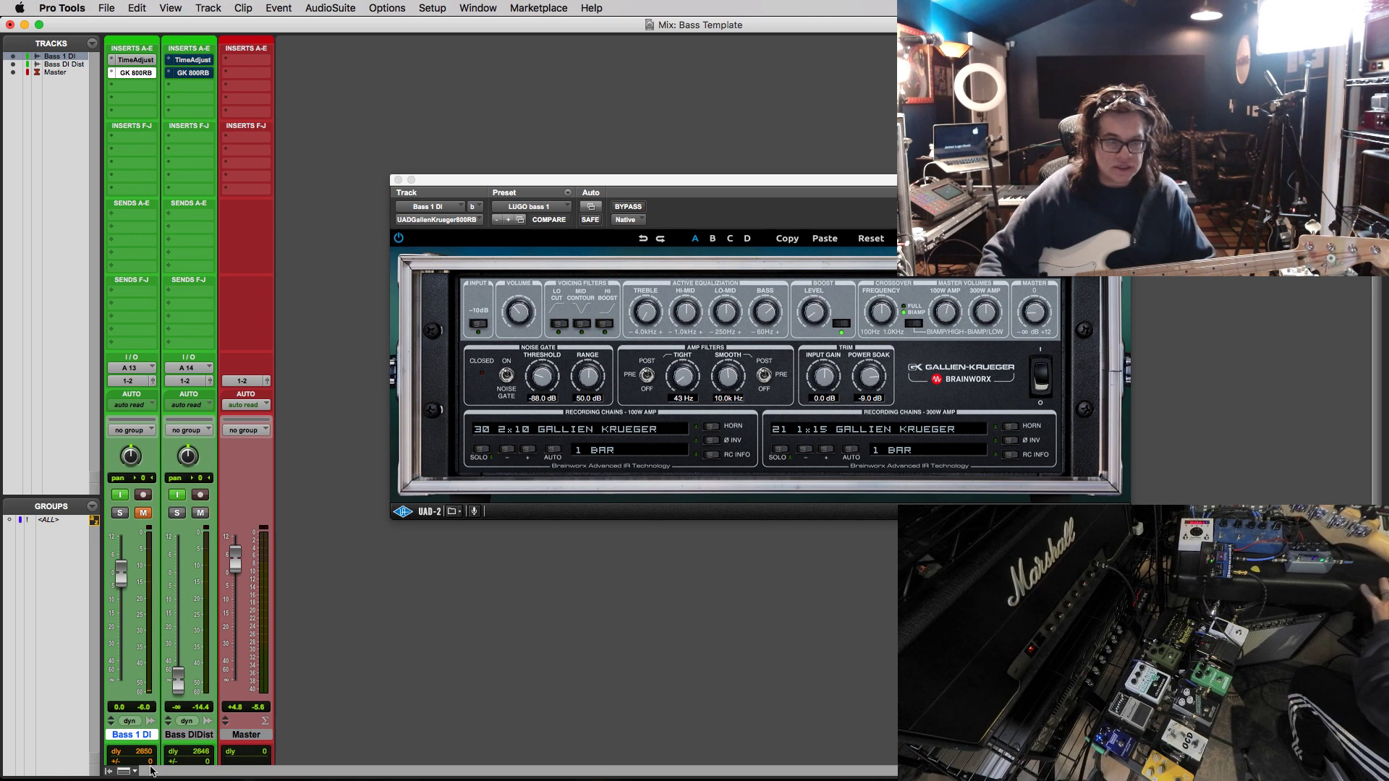
alt+click(177, 682)
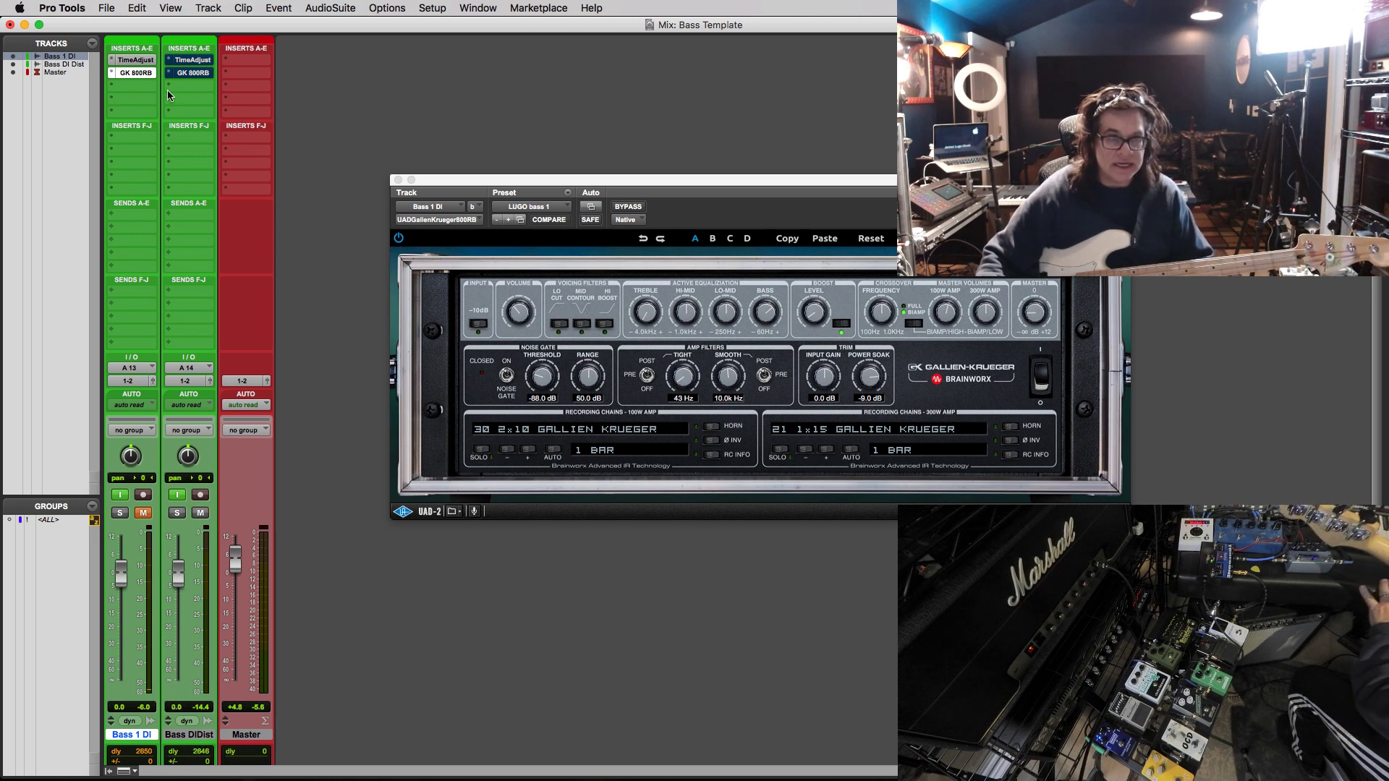
super+click(186, 60)
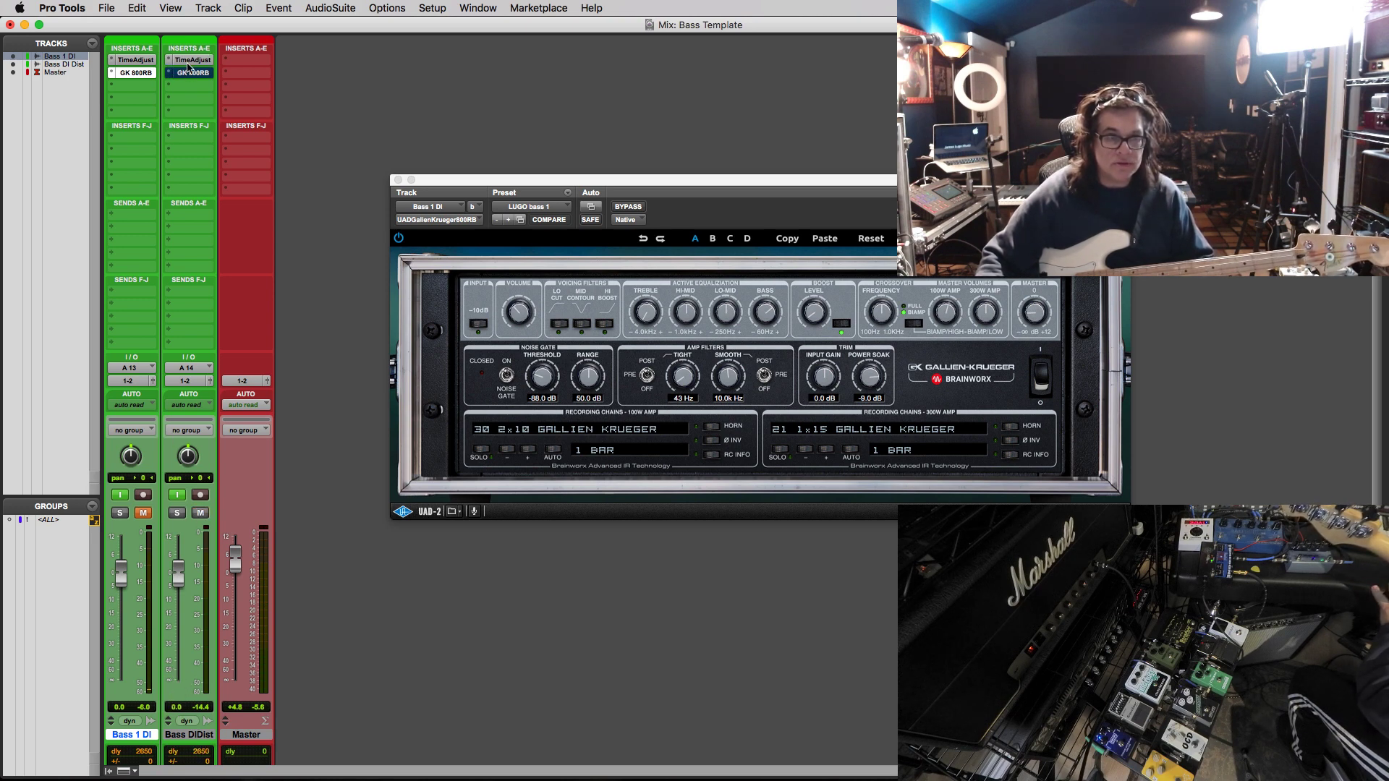
- Bypass Bass DI Dist's TimeAdjust and compare clean and distorted bass by swapping the two tracks' mutes
super+click(187, 63)
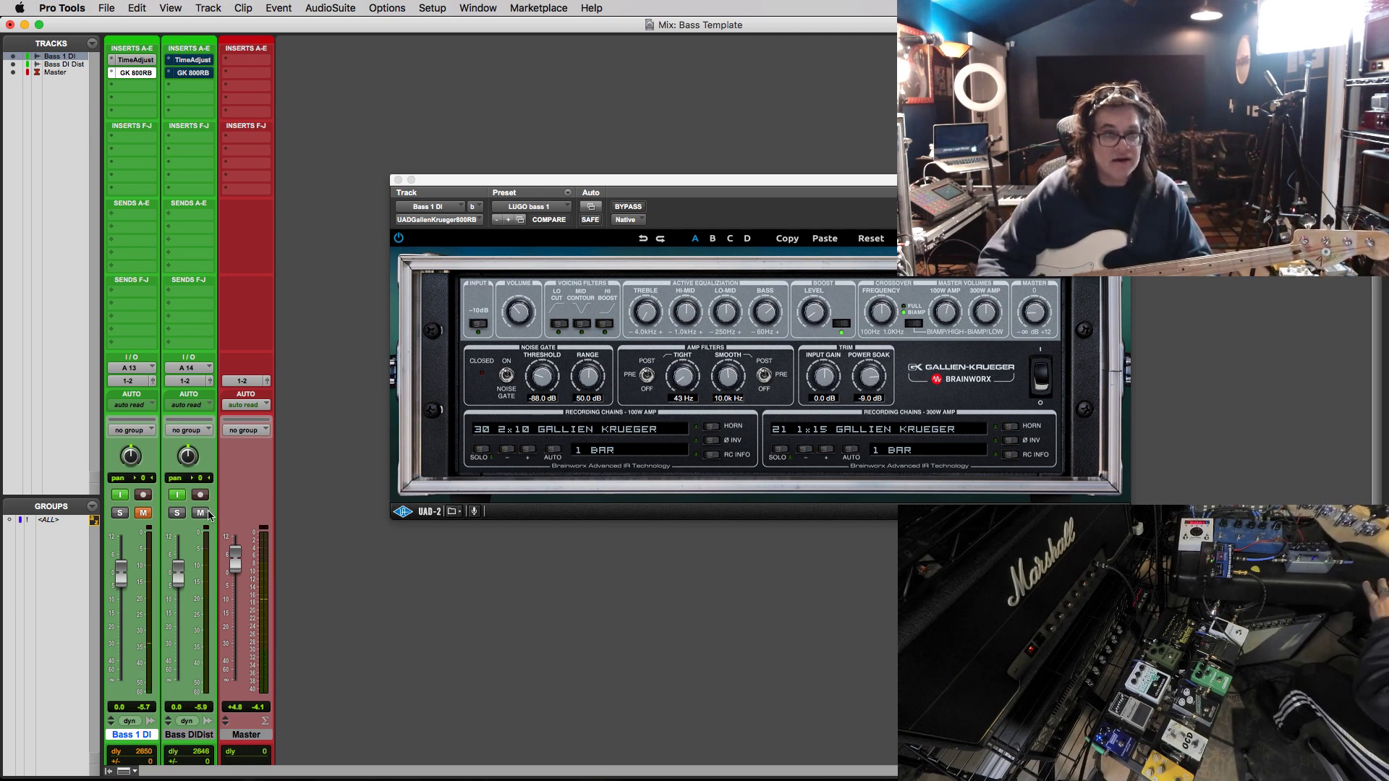
click(144, 515)
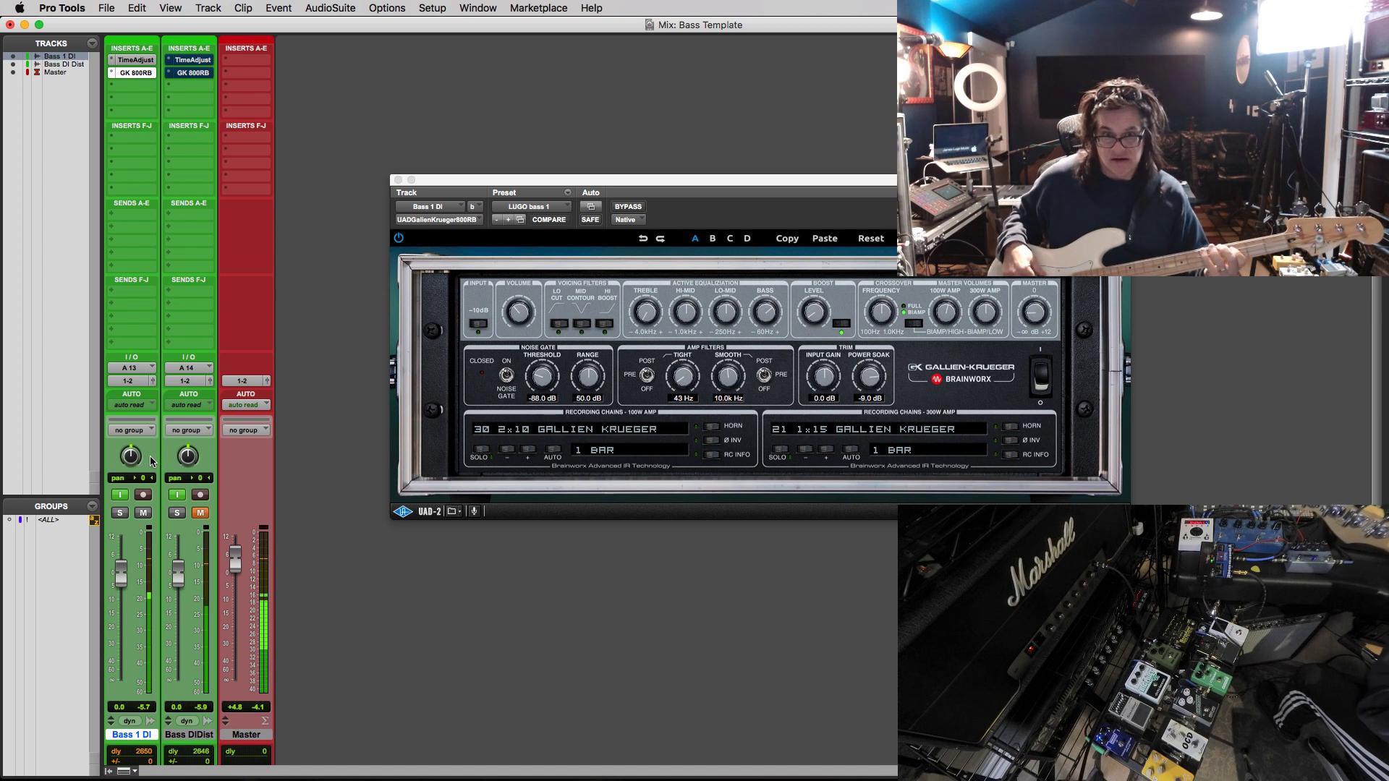
click(144, 513)
click(200, 513)
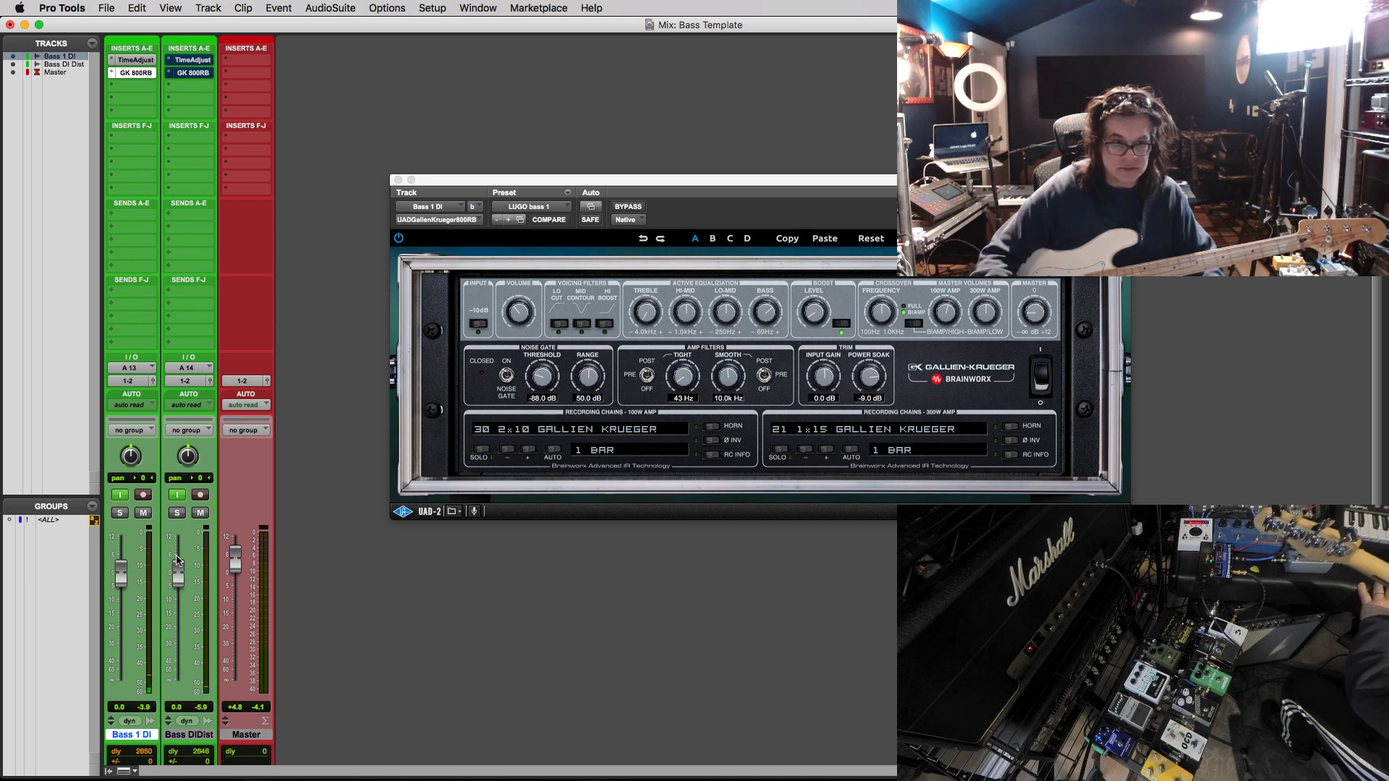
- Pull the Bass DI Dist fader to -∞, raise it to about -1.7 dB, and return to the Edit window
drag(178, 566, 178, 679)
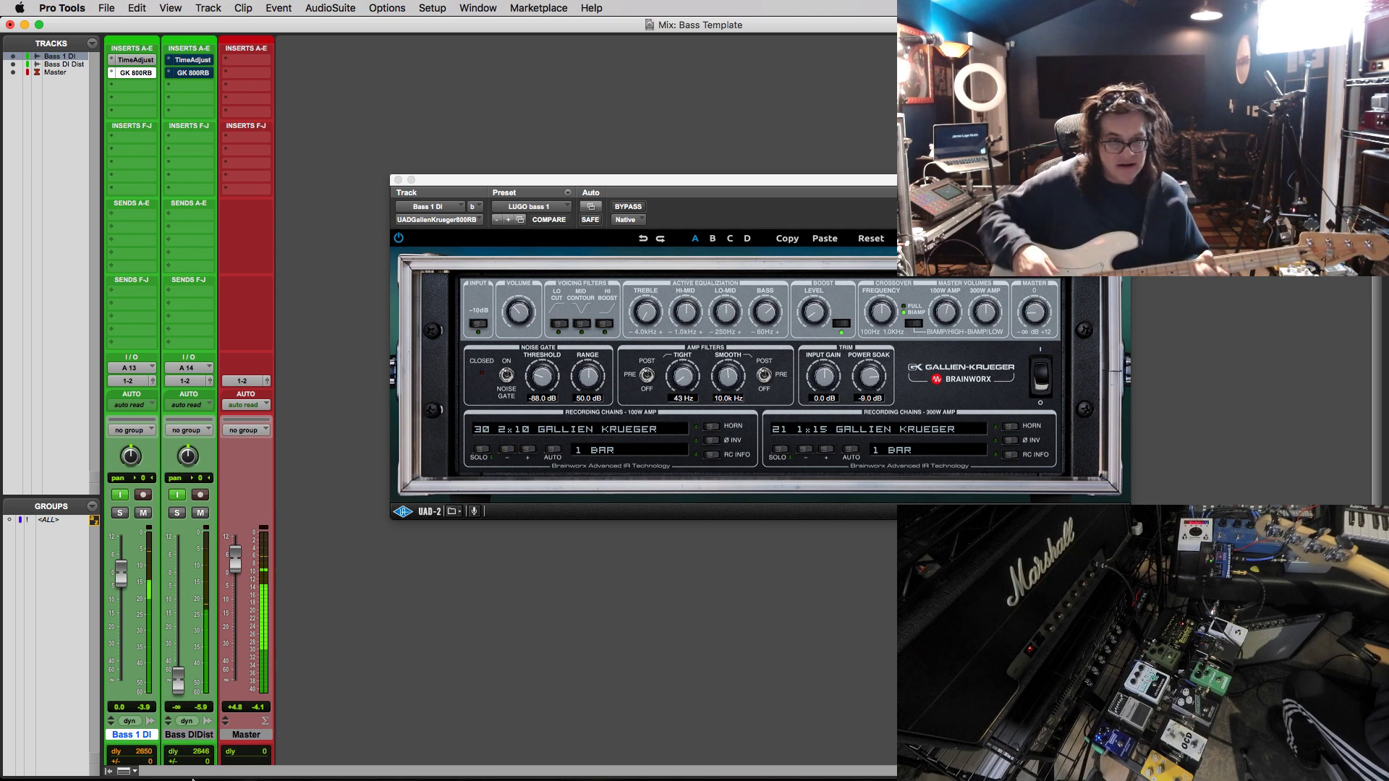
drag(178, 680, 174, 630)
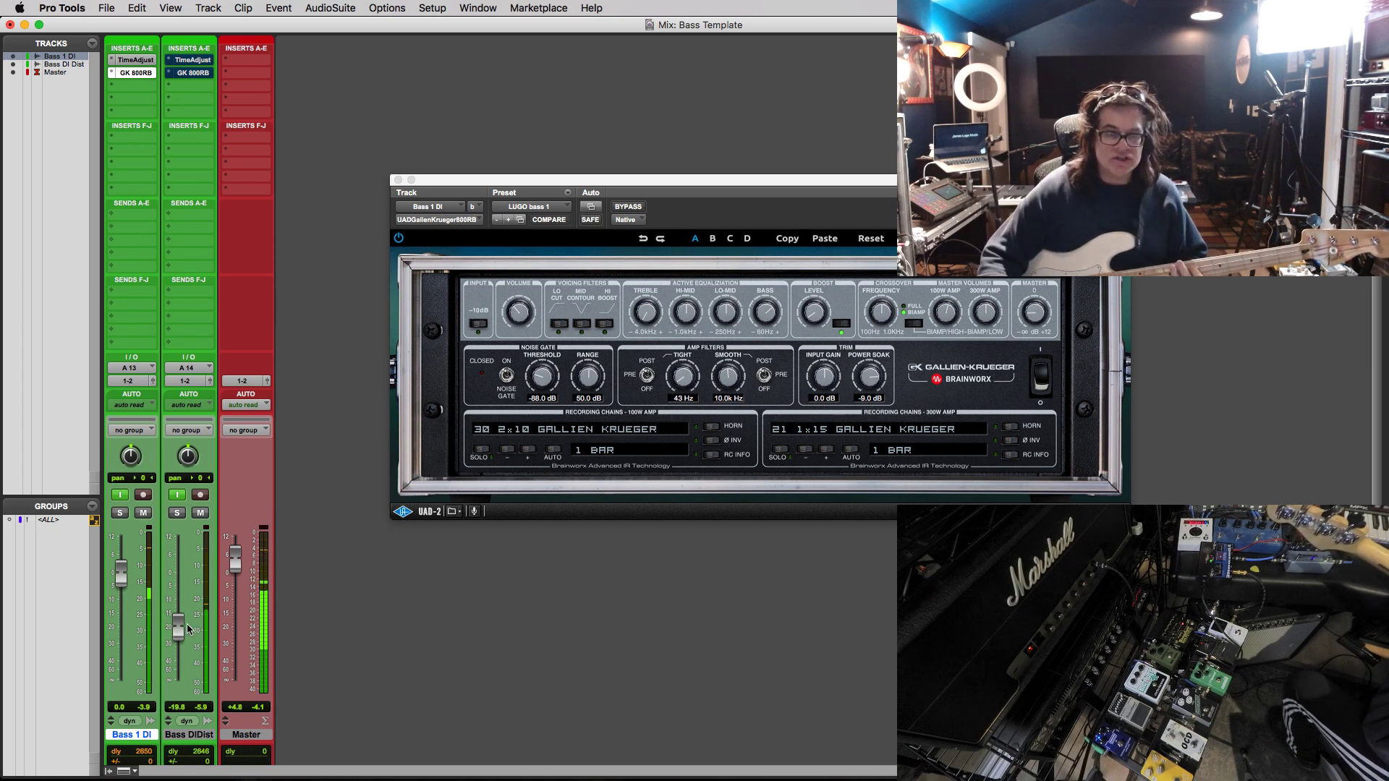
drag(174, 630, 179, 590)
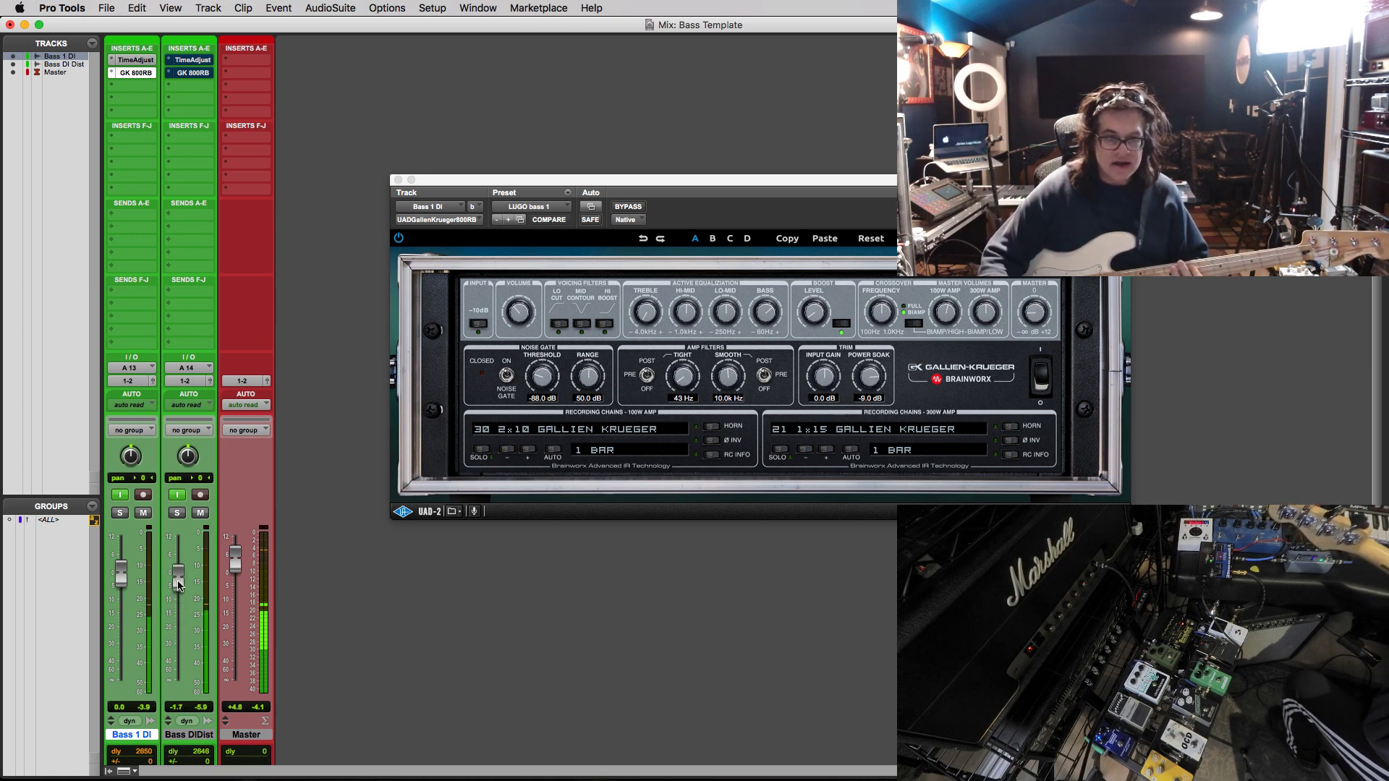
key(super+equal)
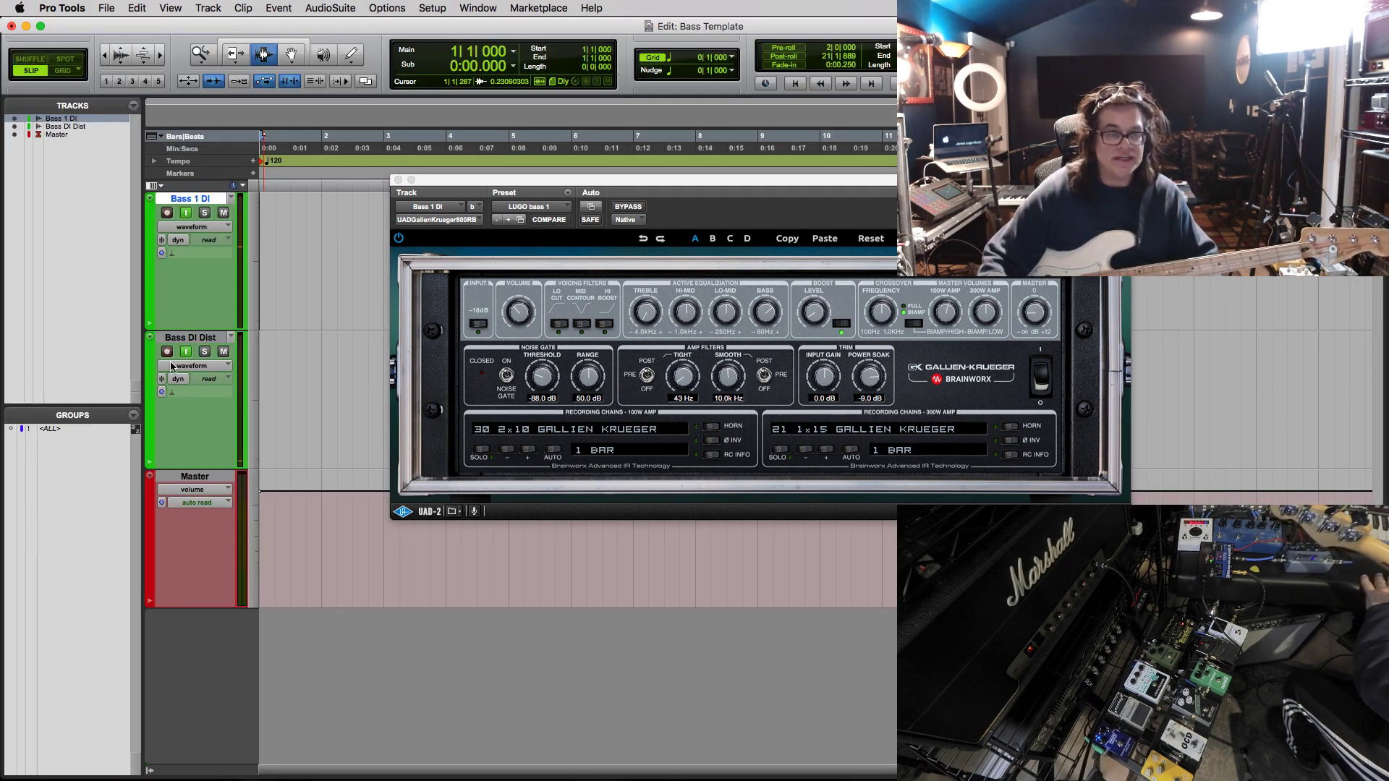
- Record-arm Bass DI Dist and Bass 1 DI and move the amp plugin window aside
click(166, 352)
click(166, 213)
drag(435, 179, 623, 644)
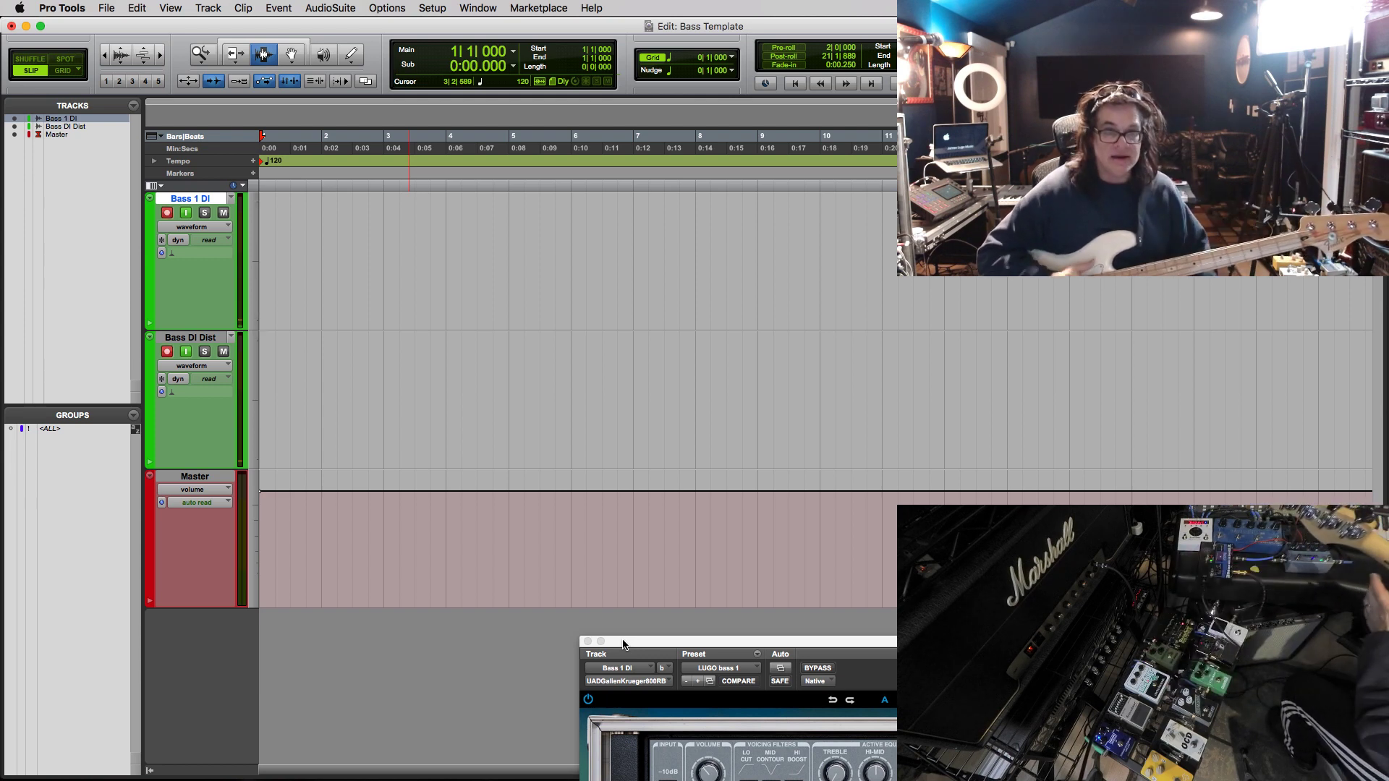
- Deactivate Bass DI Dist's TimeAdjust insert in the mixer, then start recording on both bass tracks
key(super+equal)
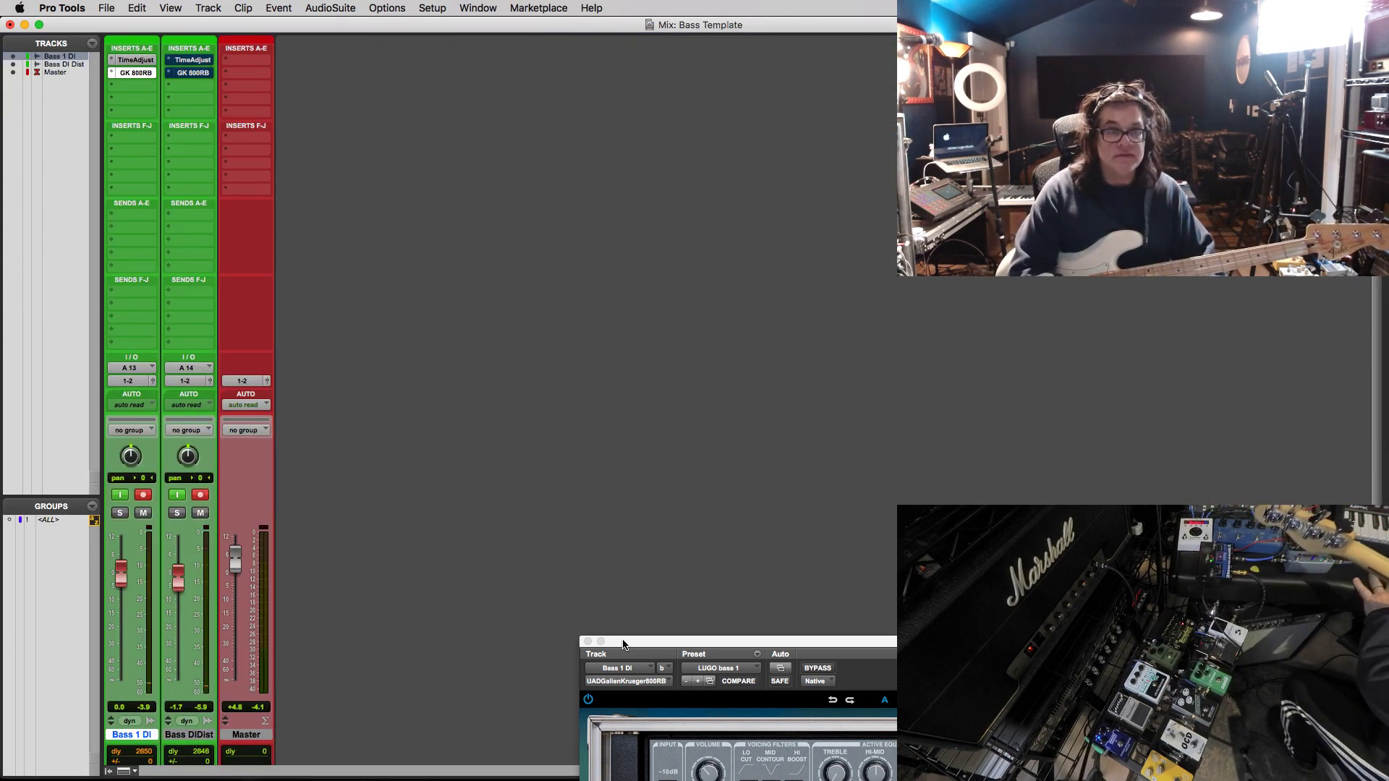
key(super+equal)
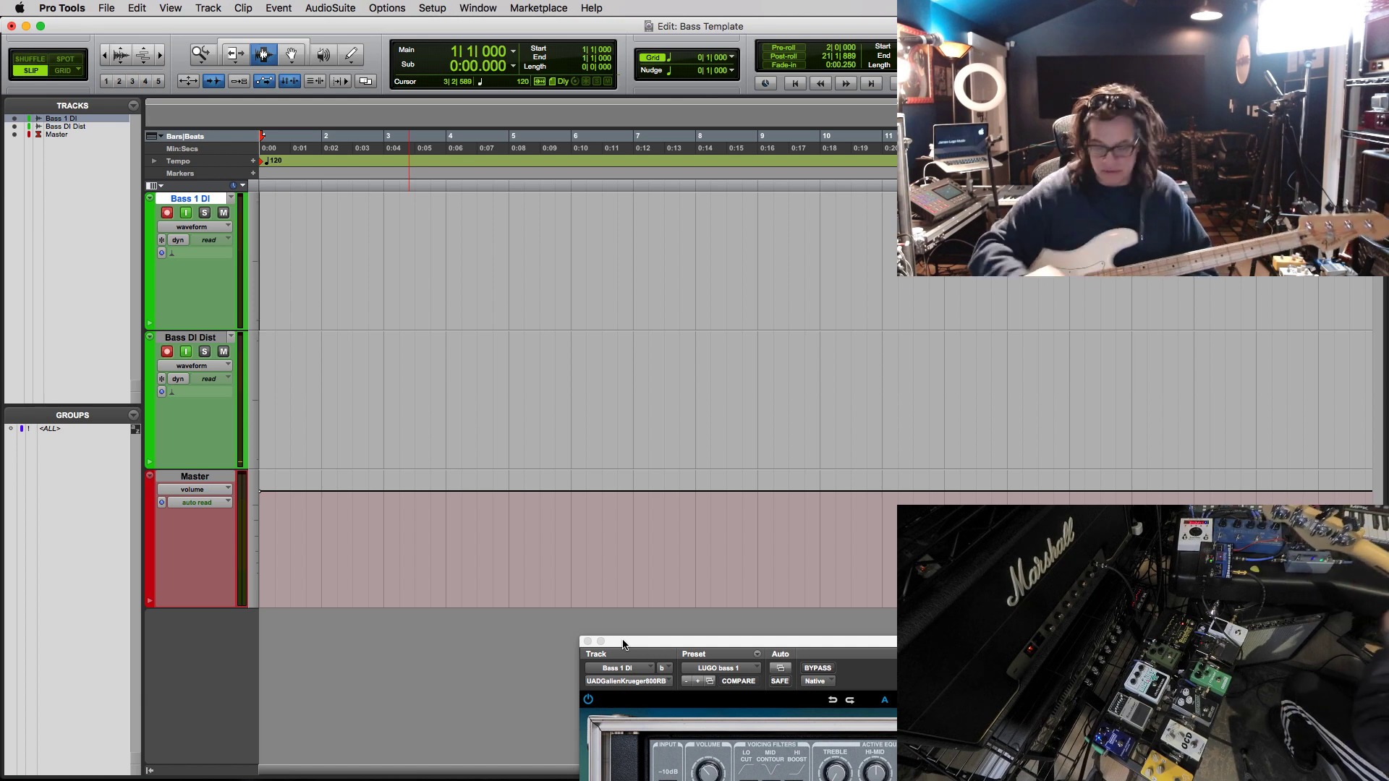
key(super+equal)
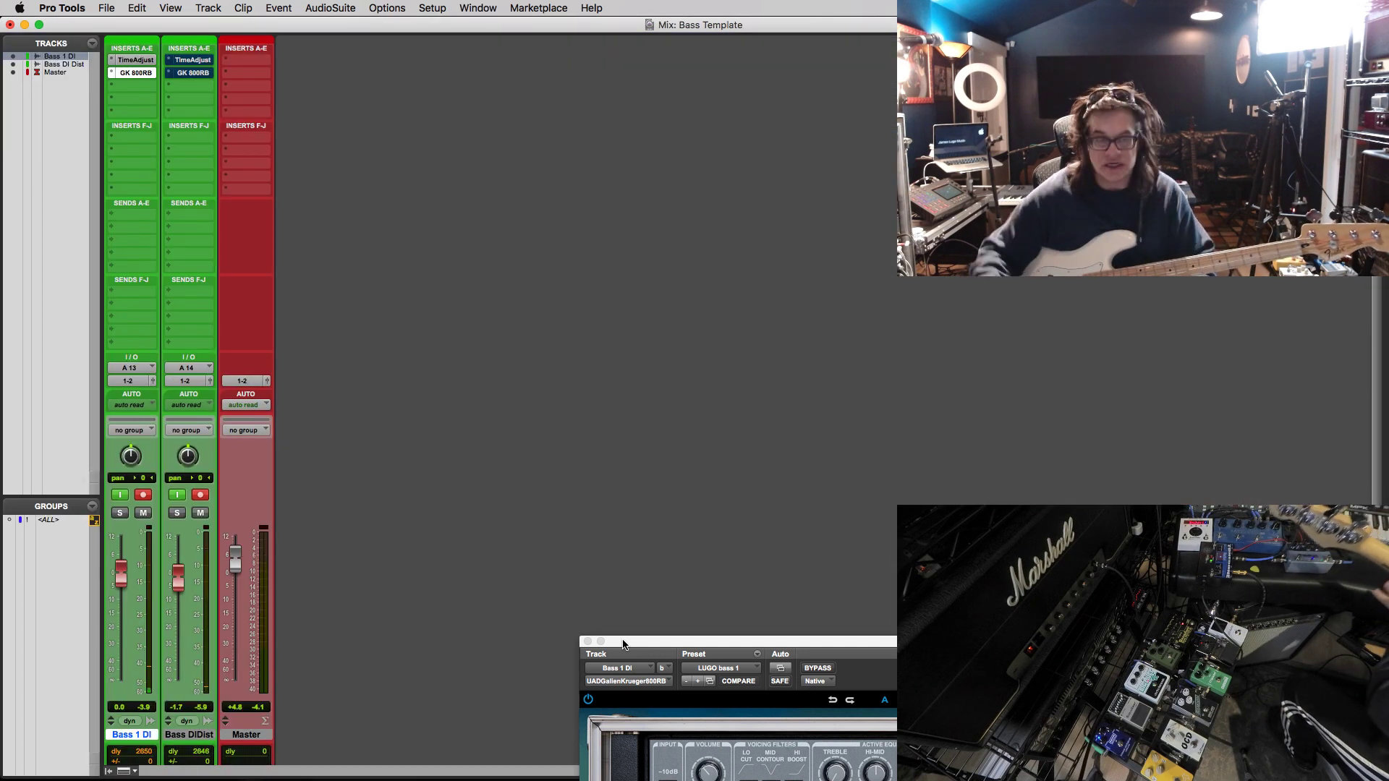
ctrl+super+click(181, 62)
key(super+equal)
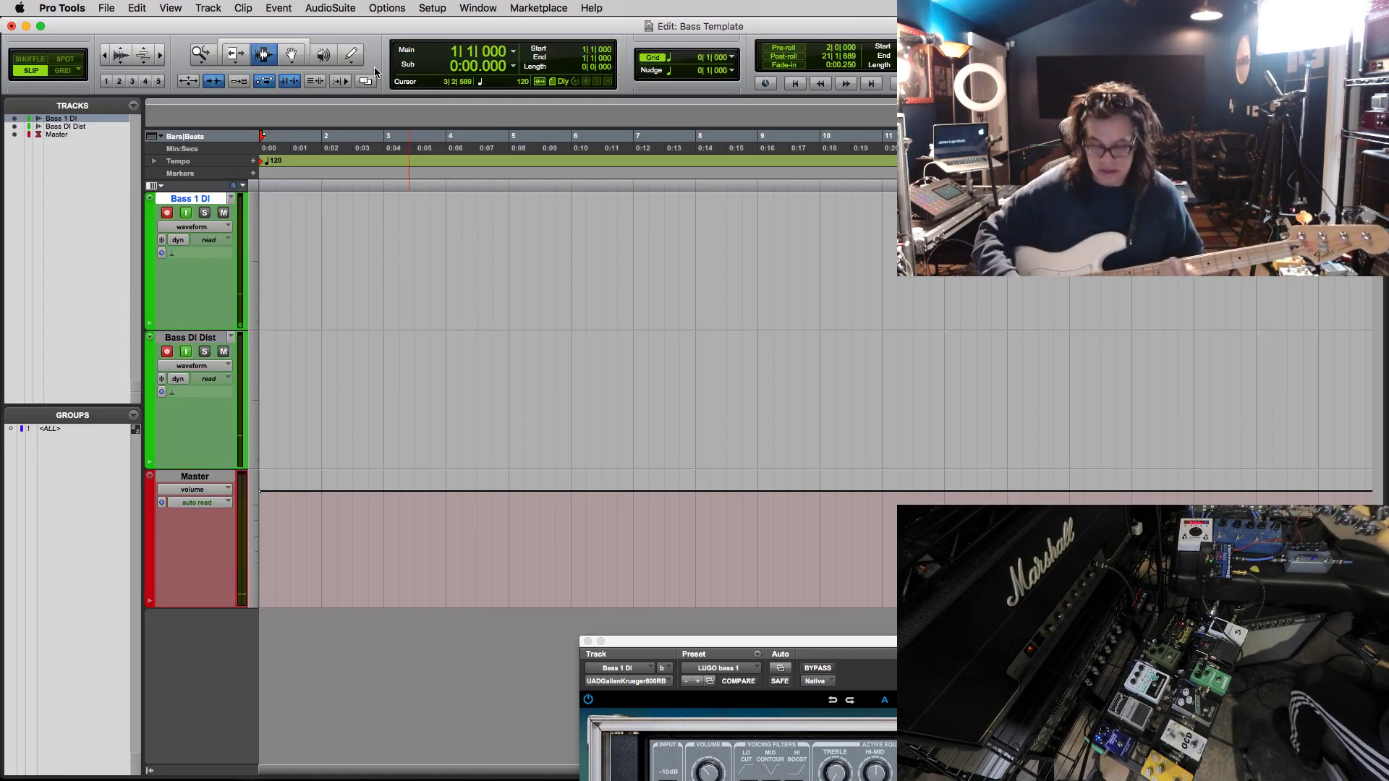
key(super+space)
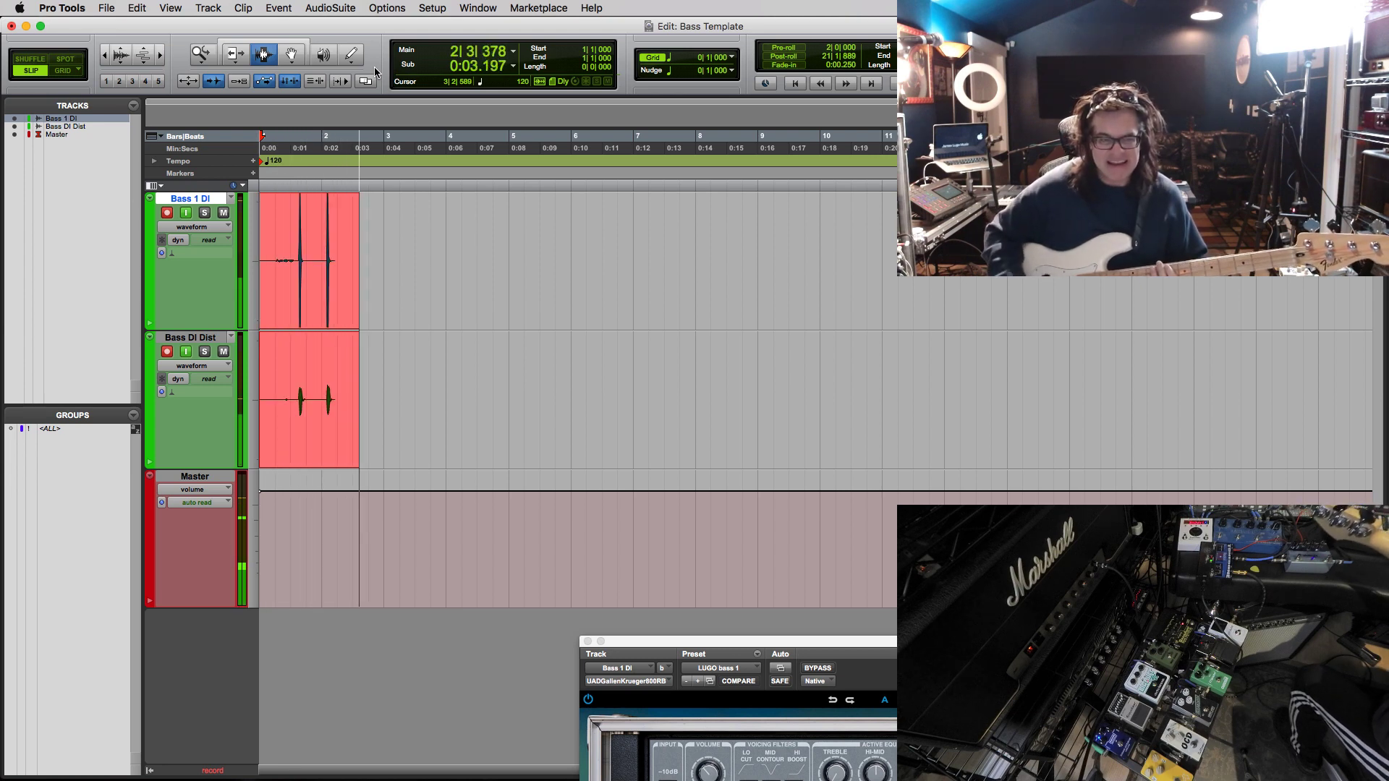
- Stop the take, zoom into the third note, and measure the 226-sample attack offset with counters in Samples
key(space)
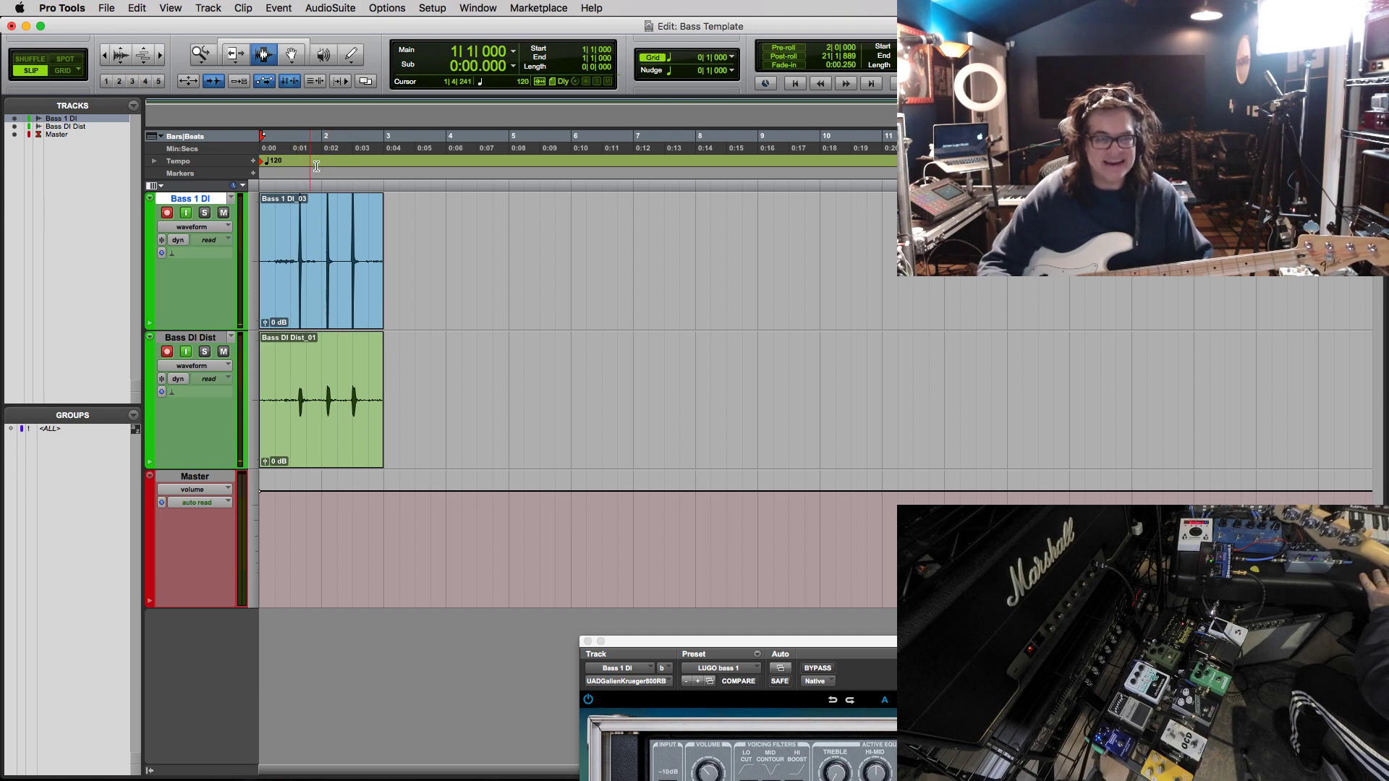
click(352, 246)
key(super+bracketright)
key(super+bracketright)
key(super+bracketright)
key(super+bracketright)
key(super+bracketright)
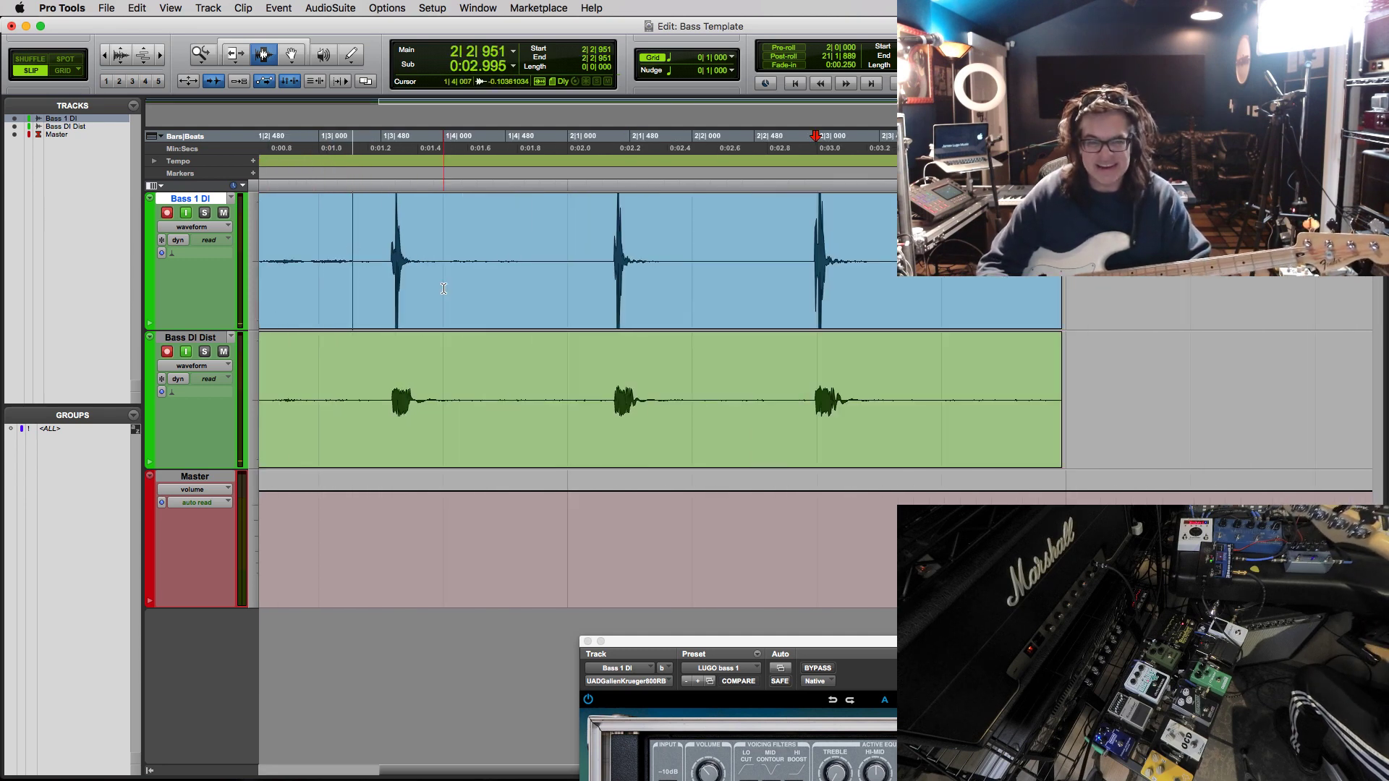
key(super+bracketright)
key(super+bracketright)
key(super+bracketright)
key(super+bracketright)
key(super+bracketright)
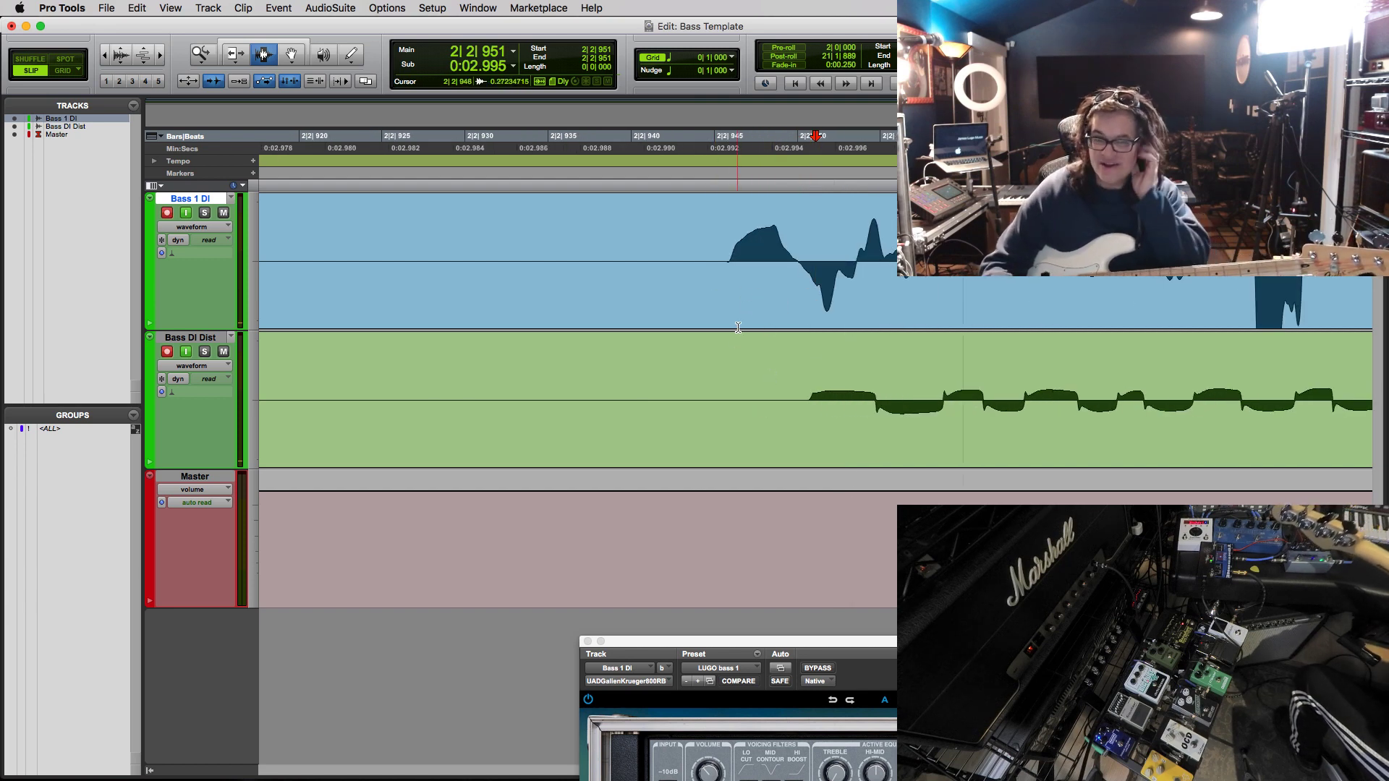
drag(729, 253, 810, 386)
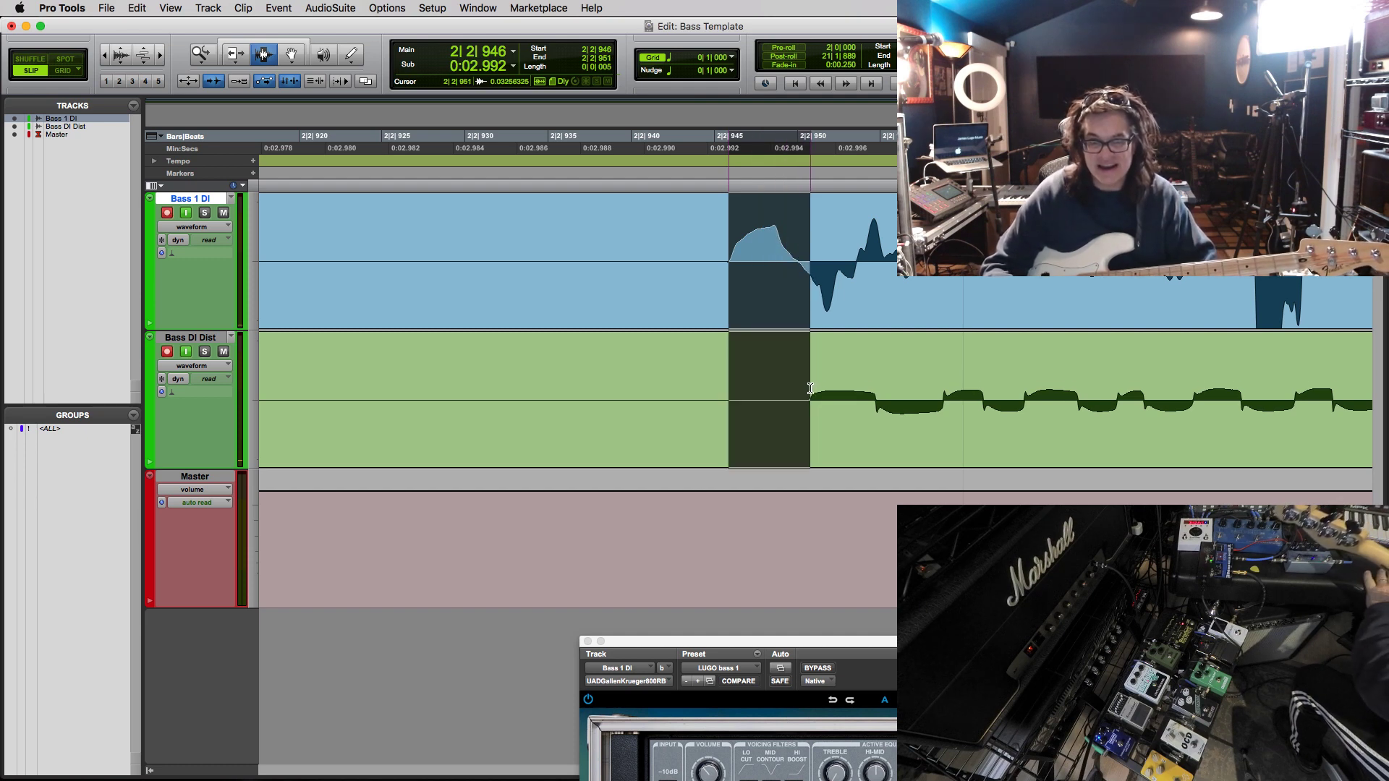
click(512, 55)
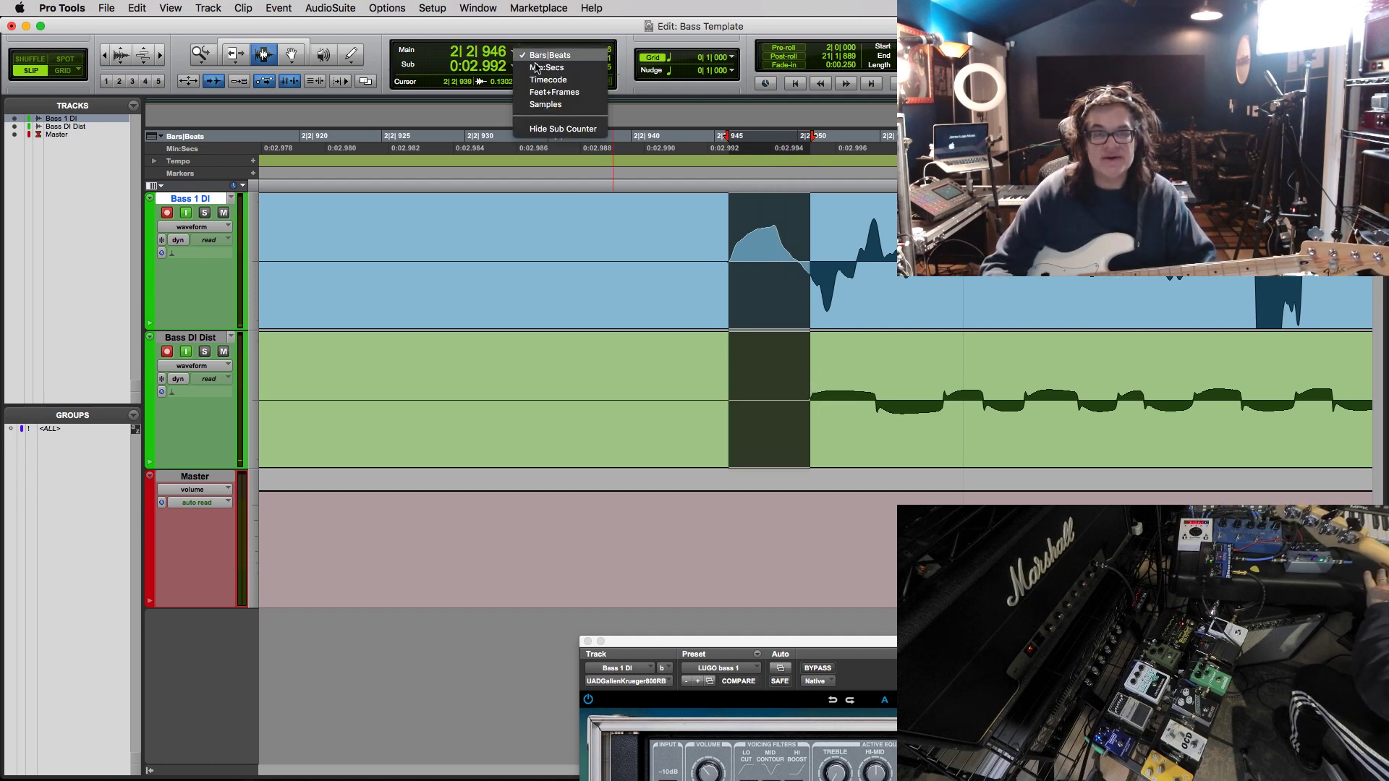
click(561, 102)
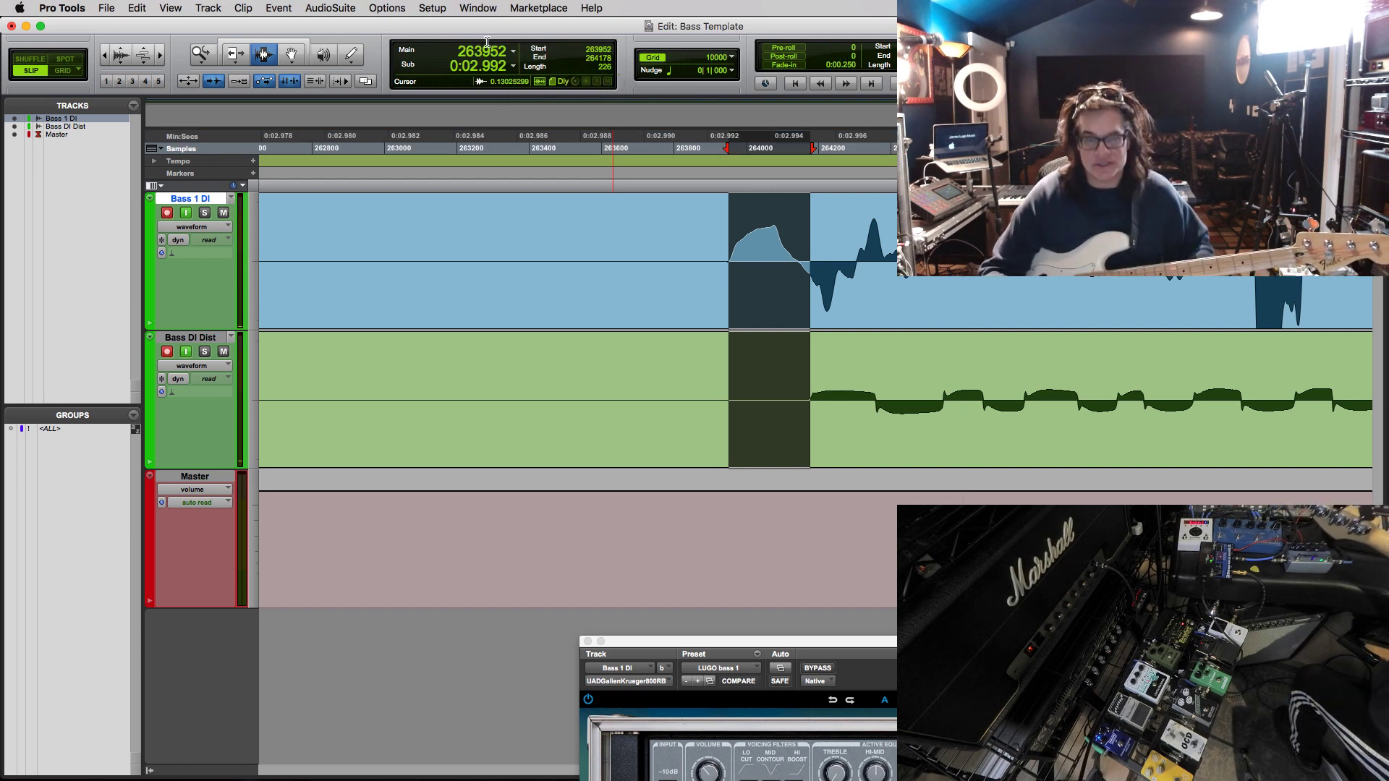
- Return to the Mix window
key(super+equal)
key(super+equal)
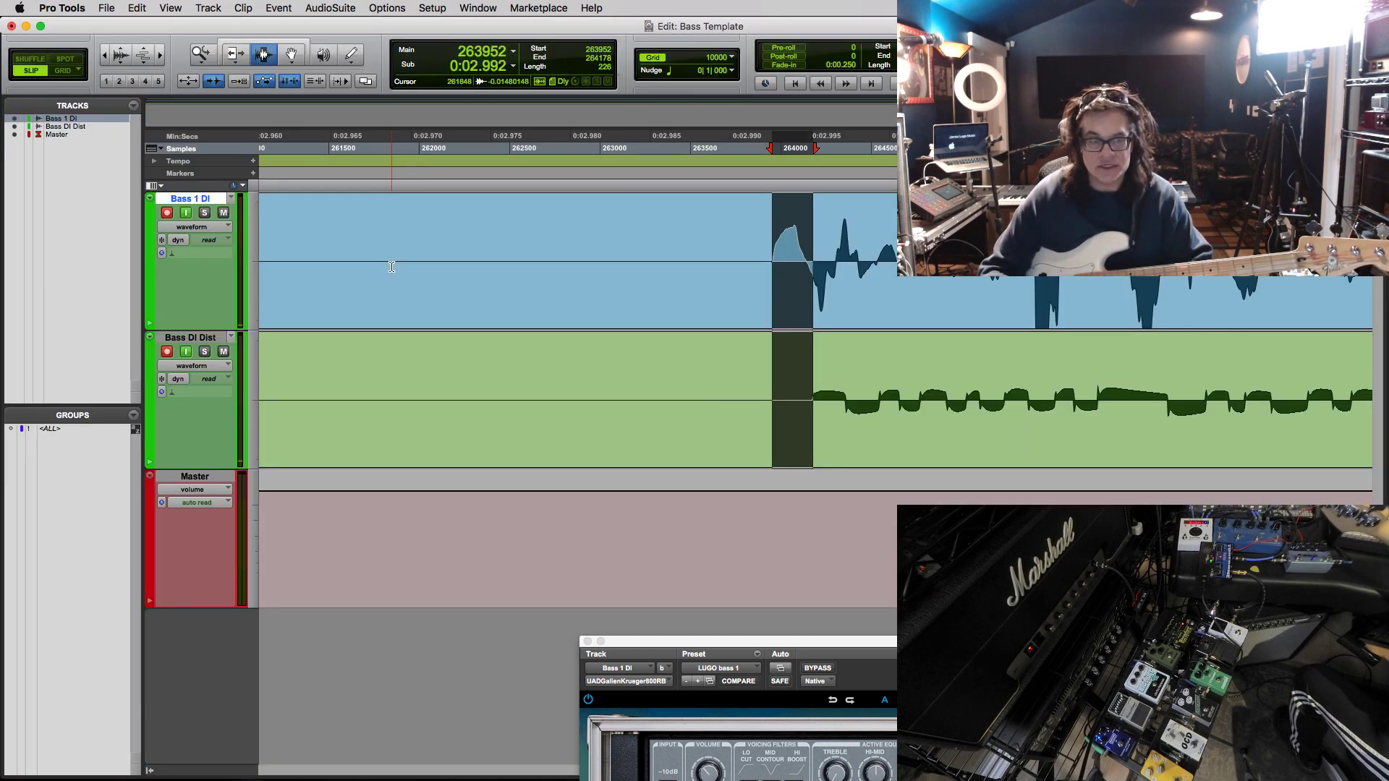
key(super+equal)
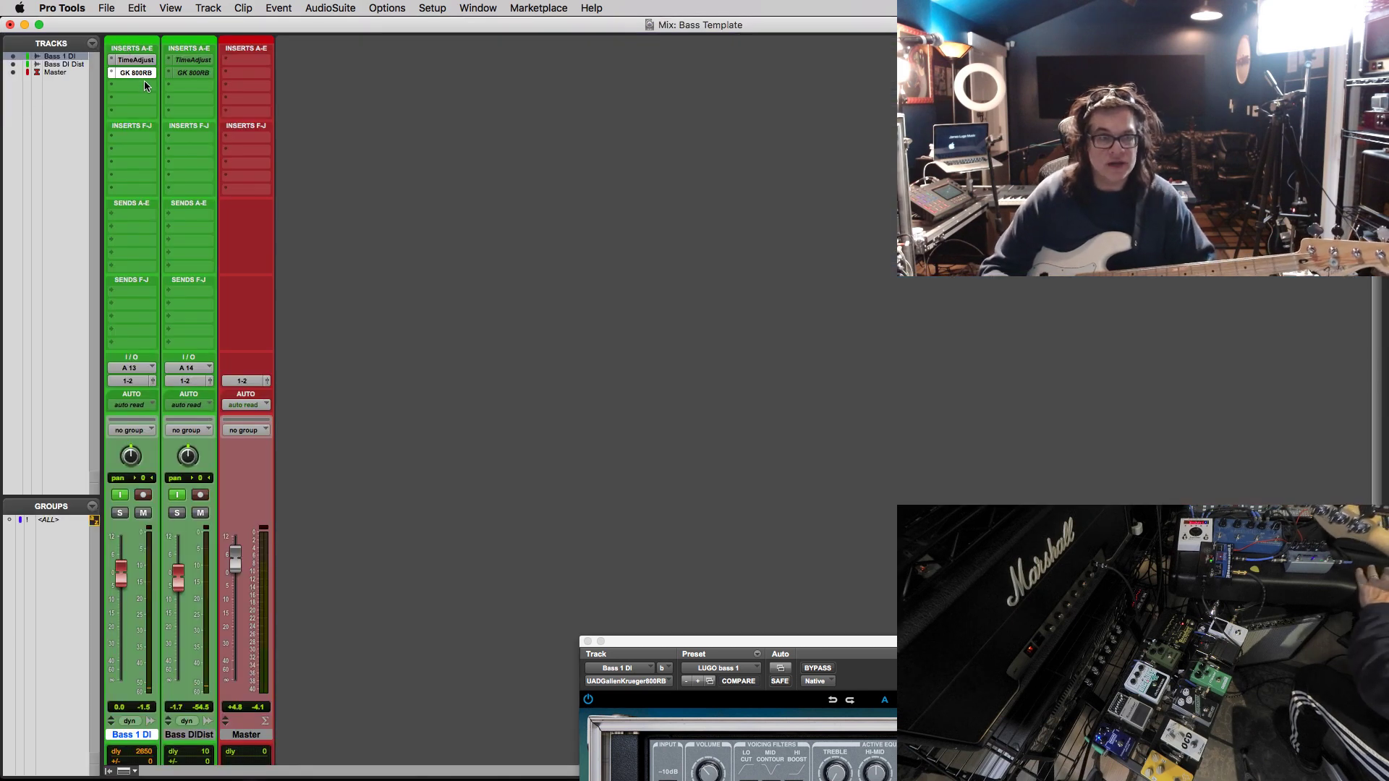
key(super+equal)
key(super+equal)
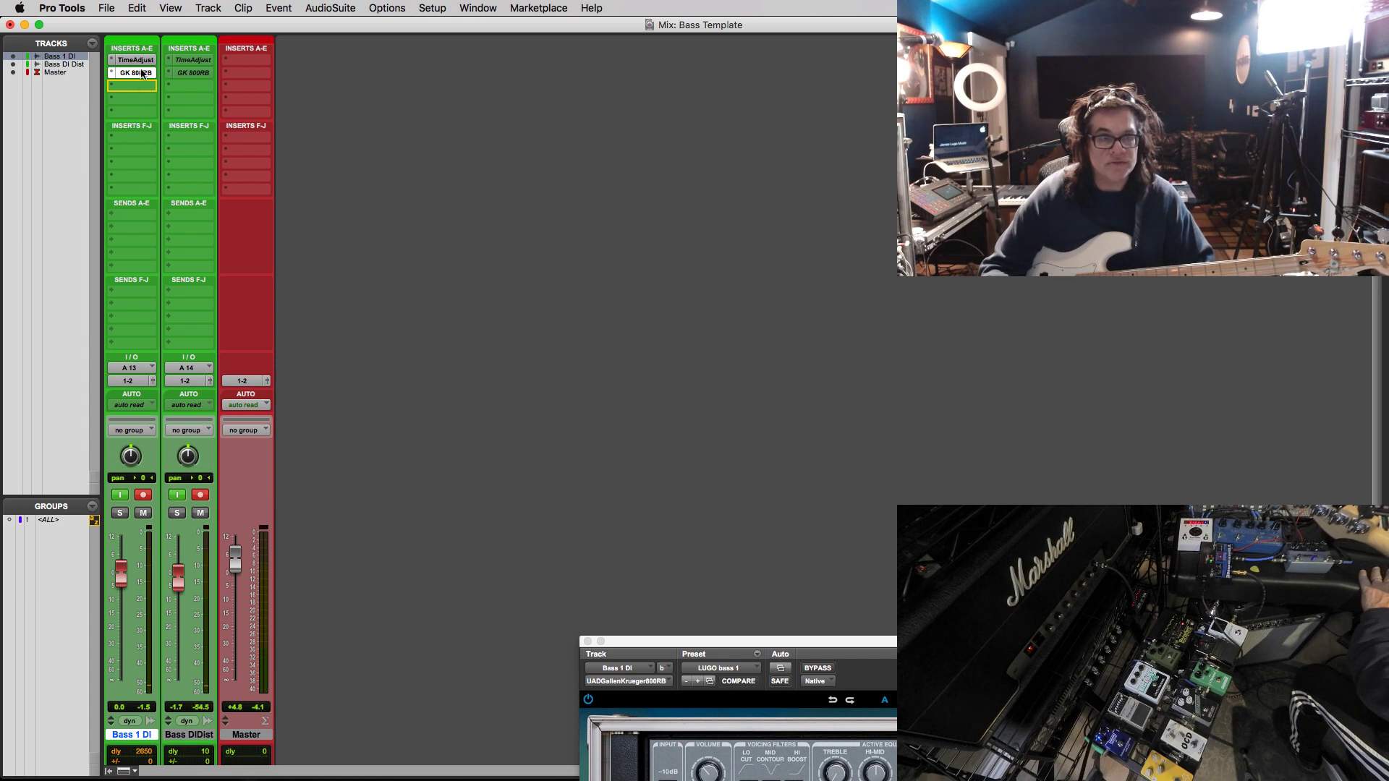
- Set Bass 1 DI's Time Adjuster delay to 226 samples and move GK 800RB up one insert slot
drag(142, 65, 143, 63)
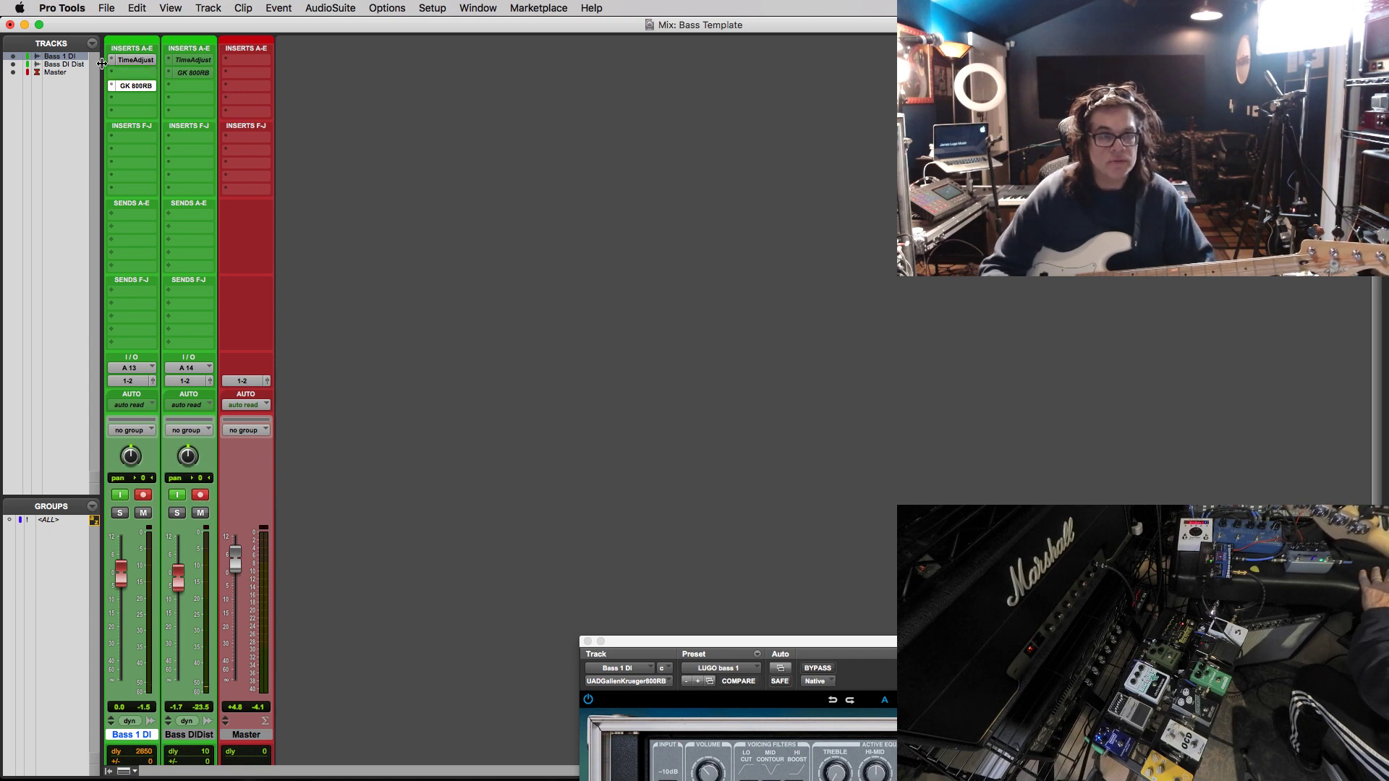
click(128, 64)
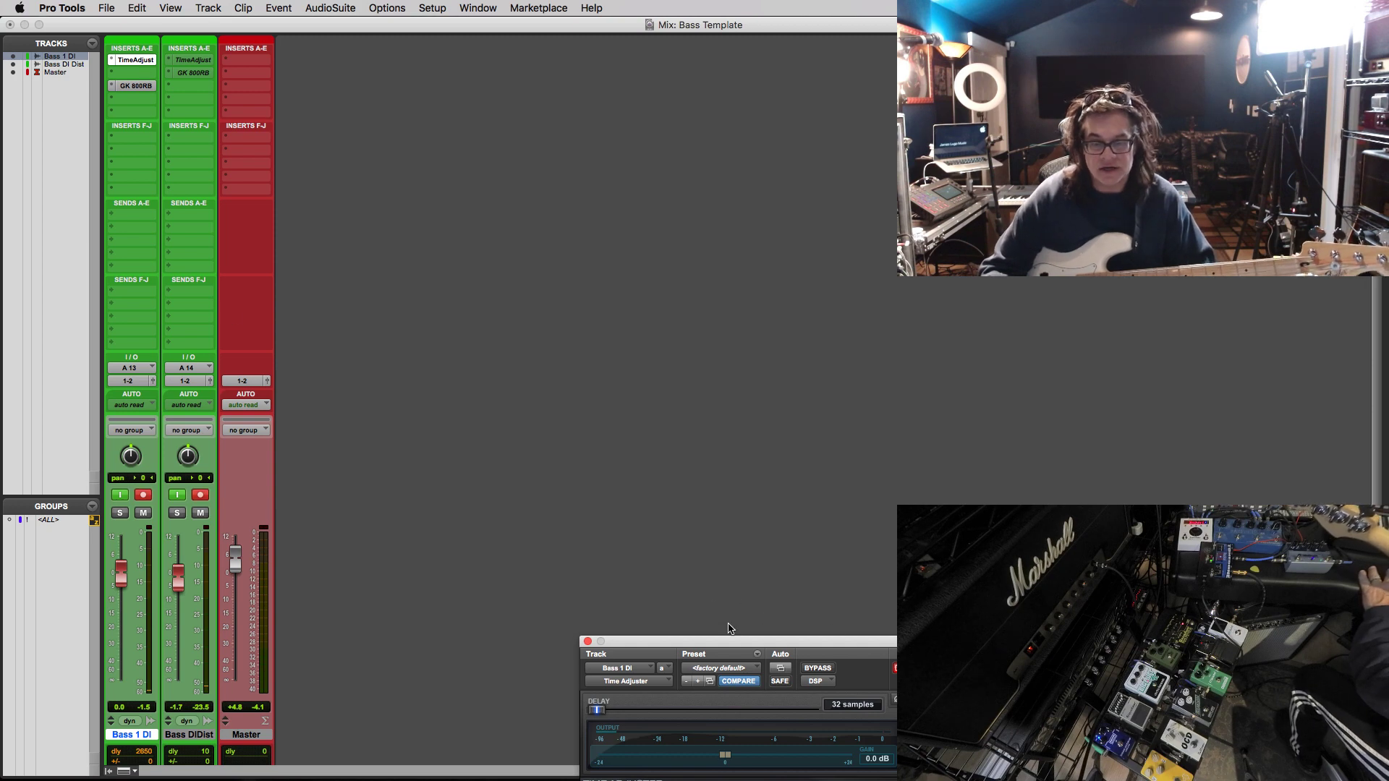
drag(729, 643, 697, 382)
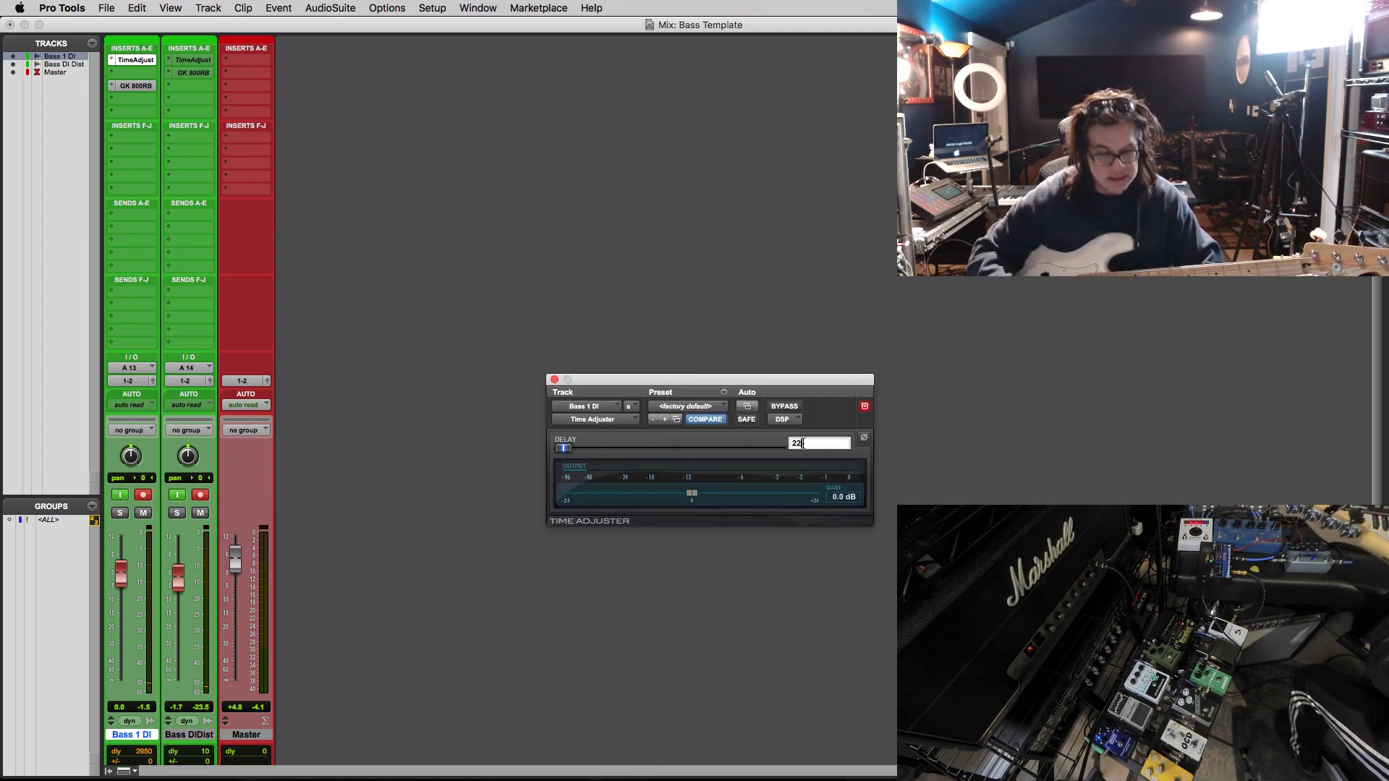
text(6)
key(Return)
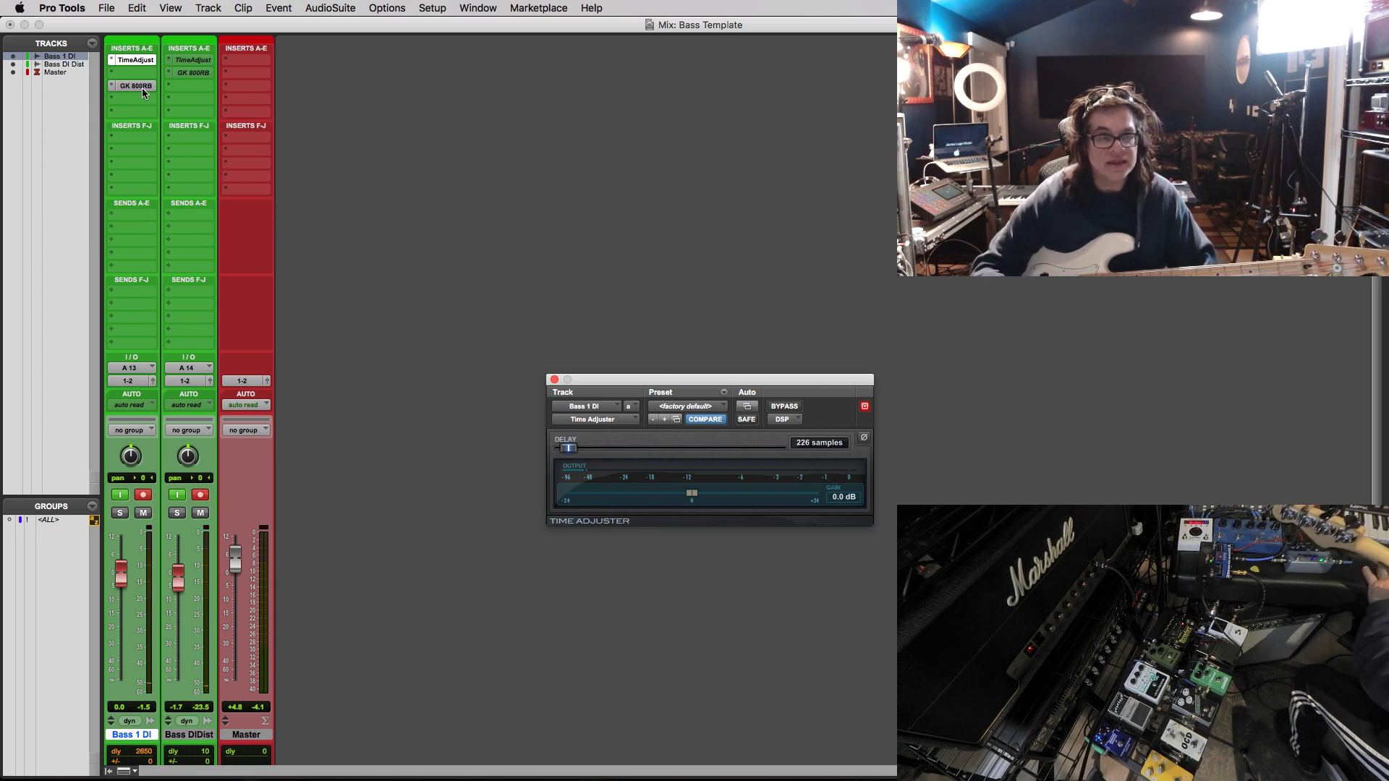
drag(140, 90, 140, 71)
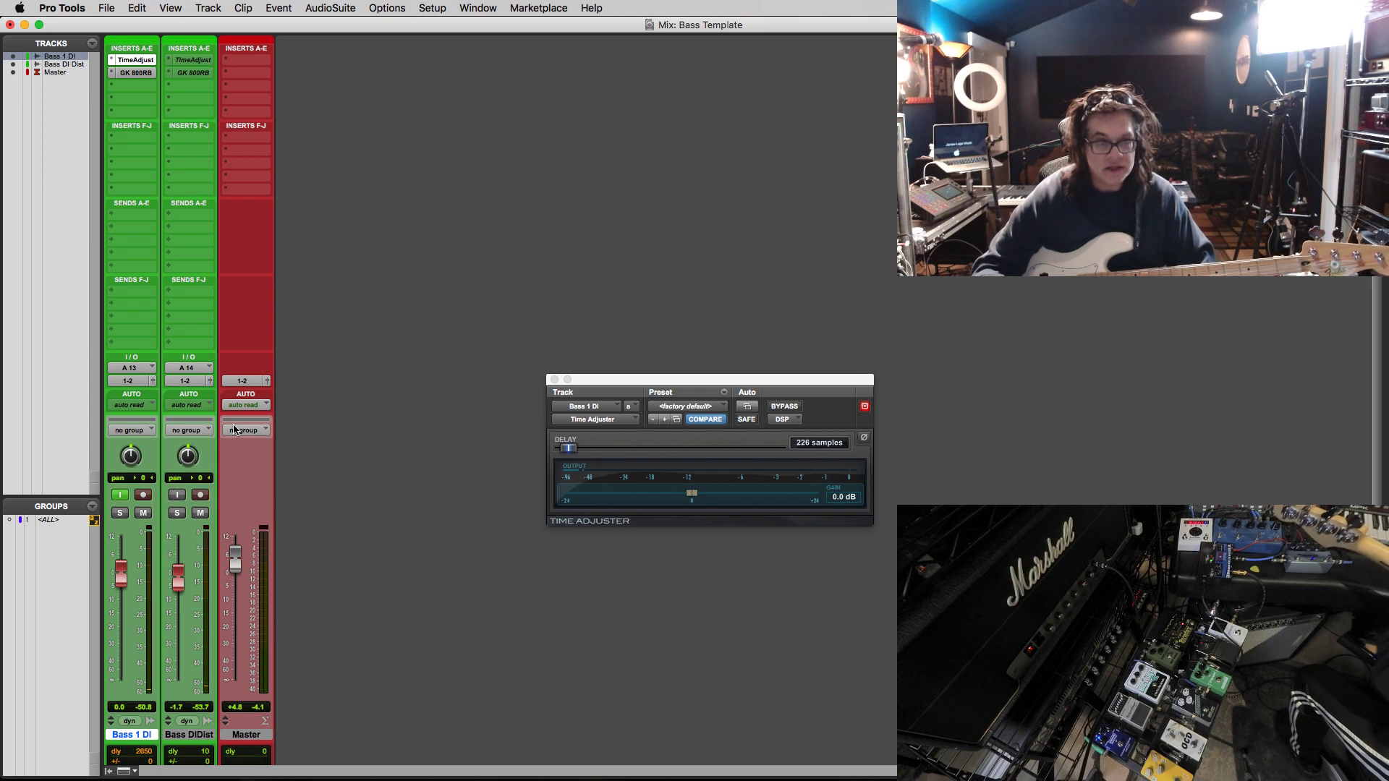
- In the Edit window, delete the Bass 1 DI_03 and Bass DI Dist_01 clips
key(super+equal)
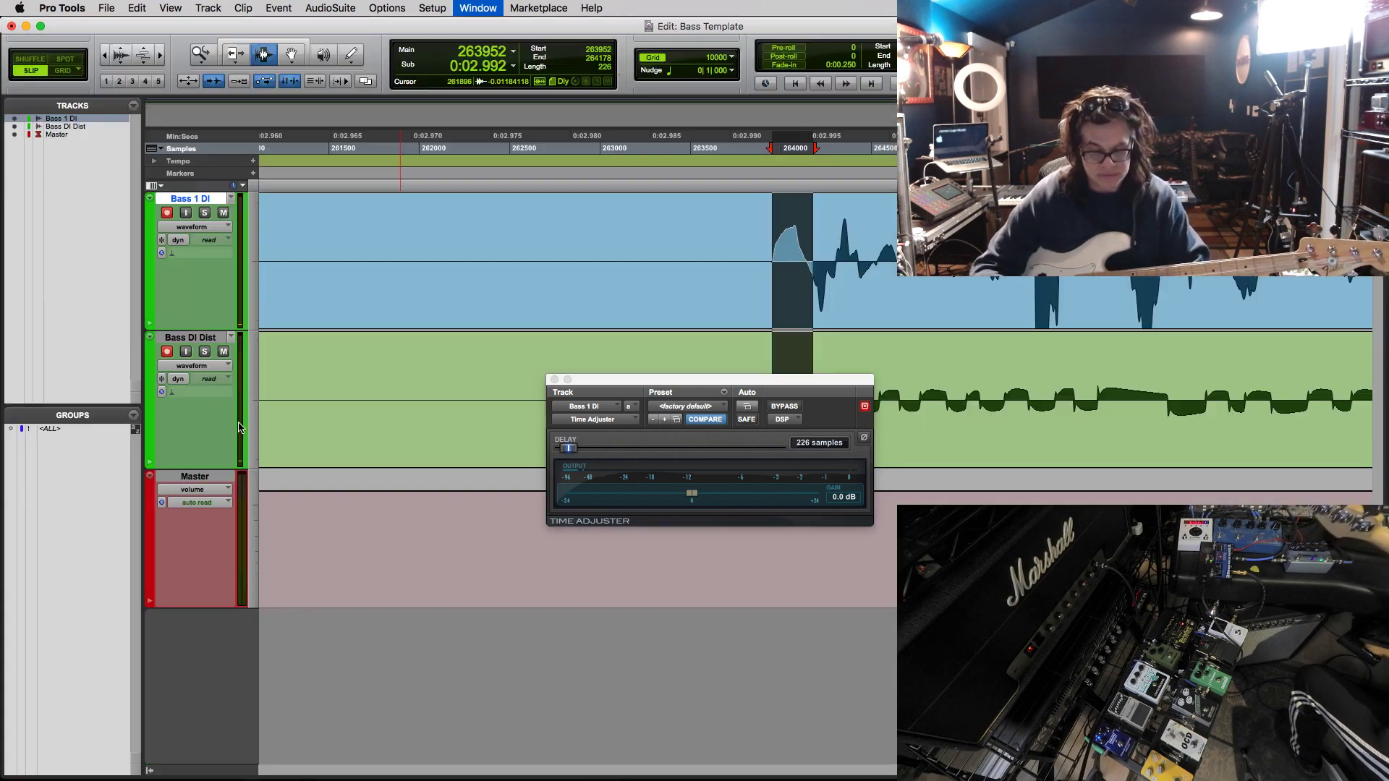
key(super+bracketleft)
key(super+bracketleft)
key(super+bracketleft)
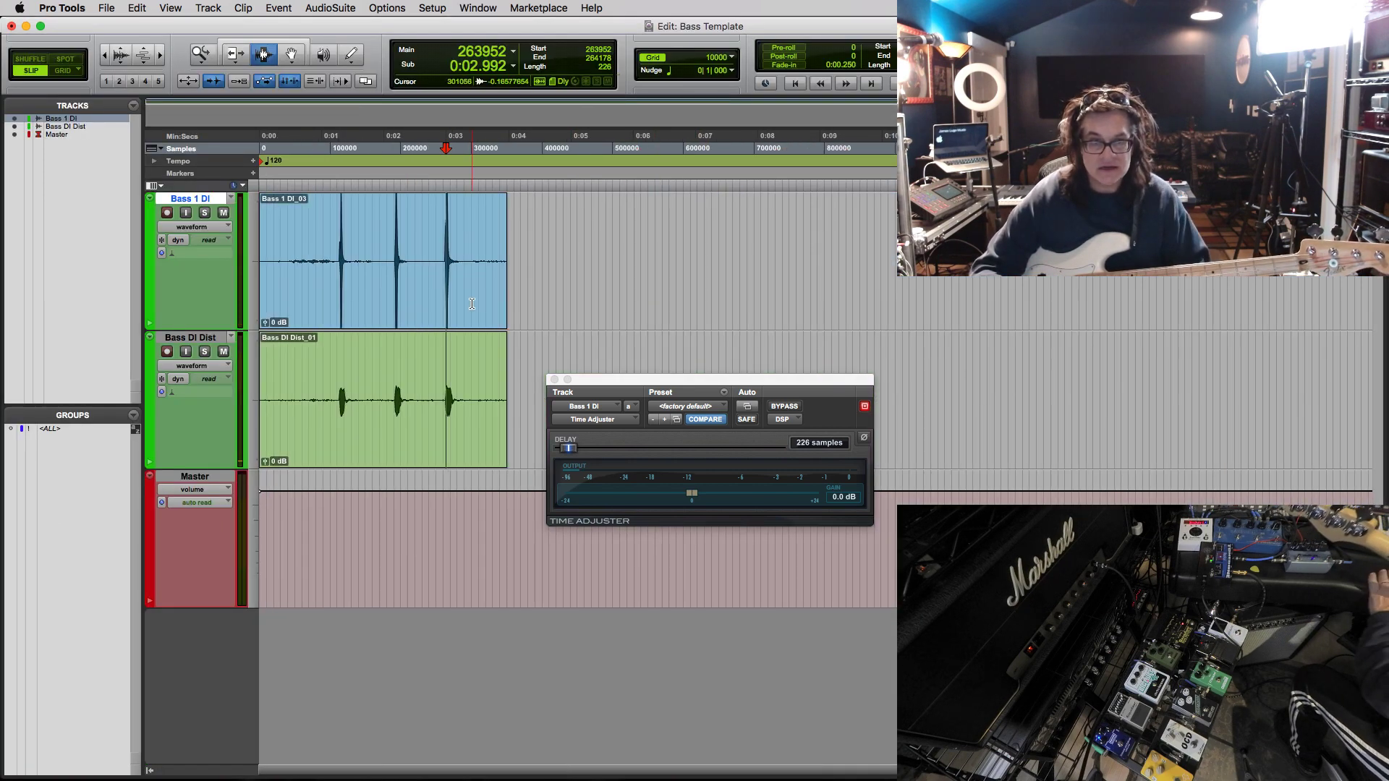
double_click(437, 308)
key(BackSpace)
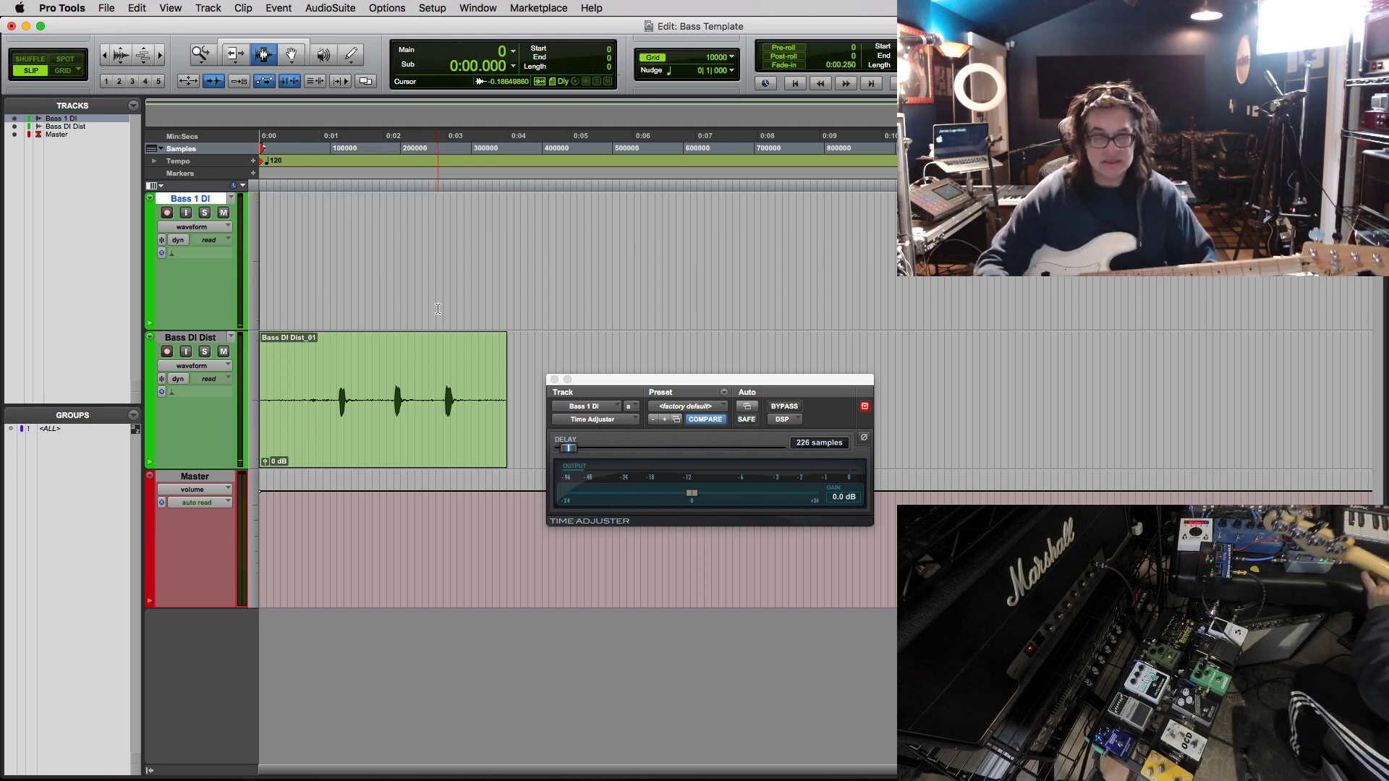
double_click(443, 425)
key(BackSpace)
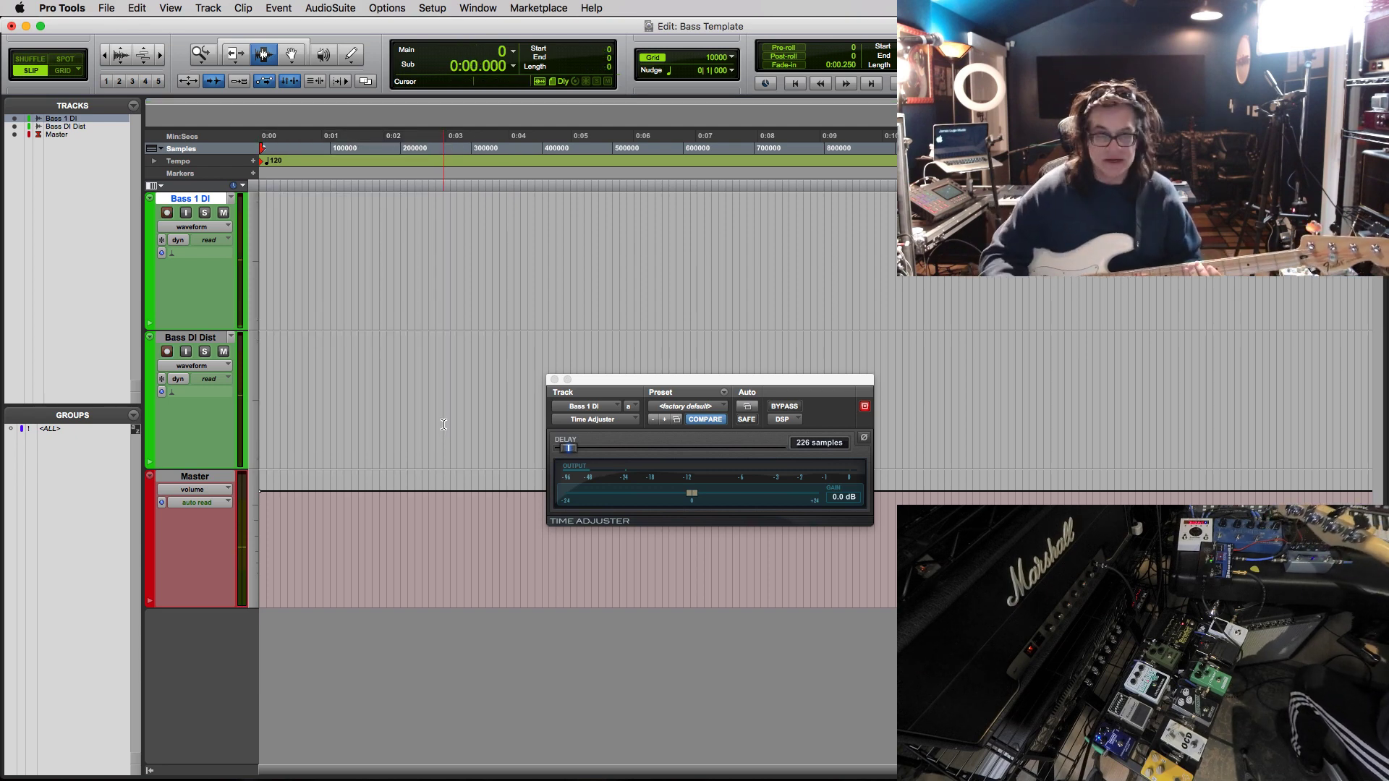
- Record a trial take on both bass tracks, stop it, and undo it
key(super+space)
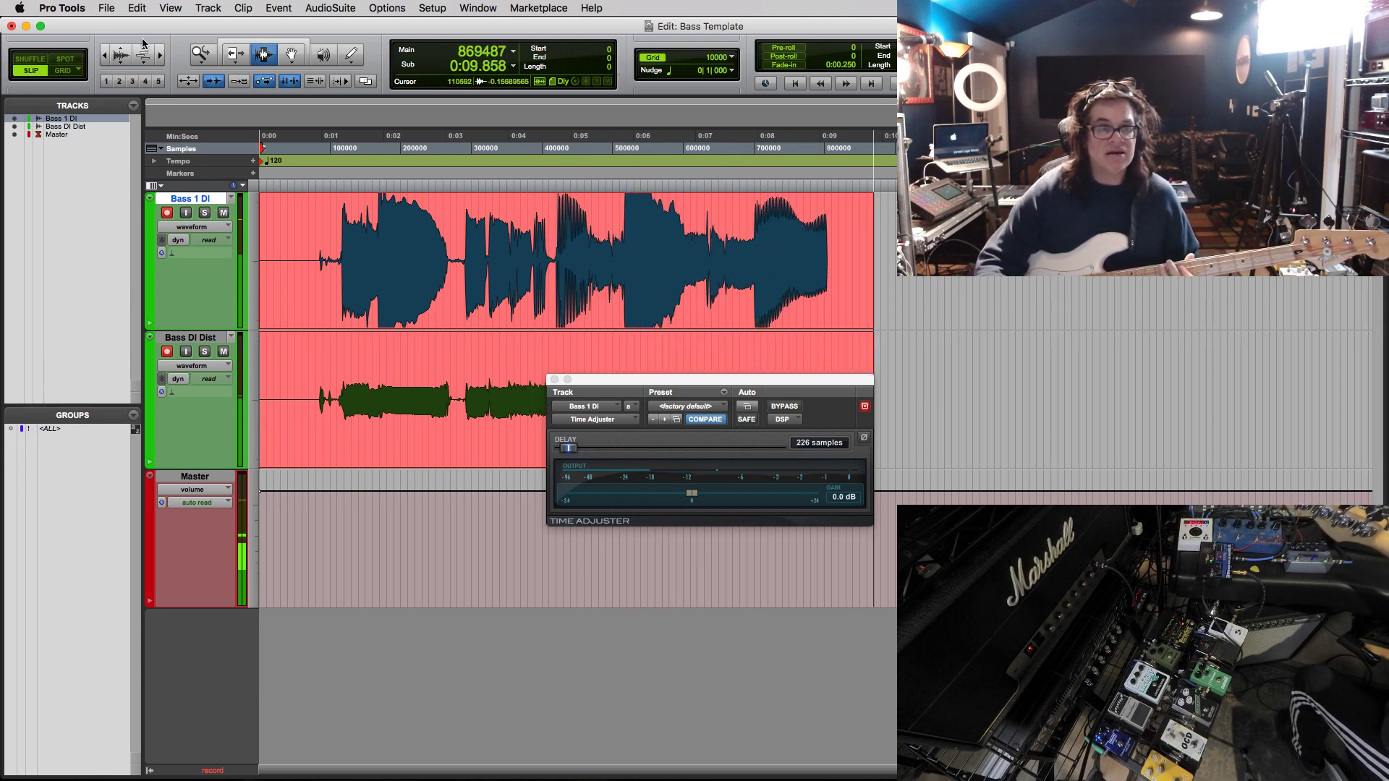
key(super+bracketright)
key(super+bracketright)
key(super+bracketright)
key(super+bracketright)
key(super+bracketleft)
key(super+bracketleft)
key(super+bracketleft)
key(super+bracketleft)
key(super+bracketleft)
key(super+bracketleft)
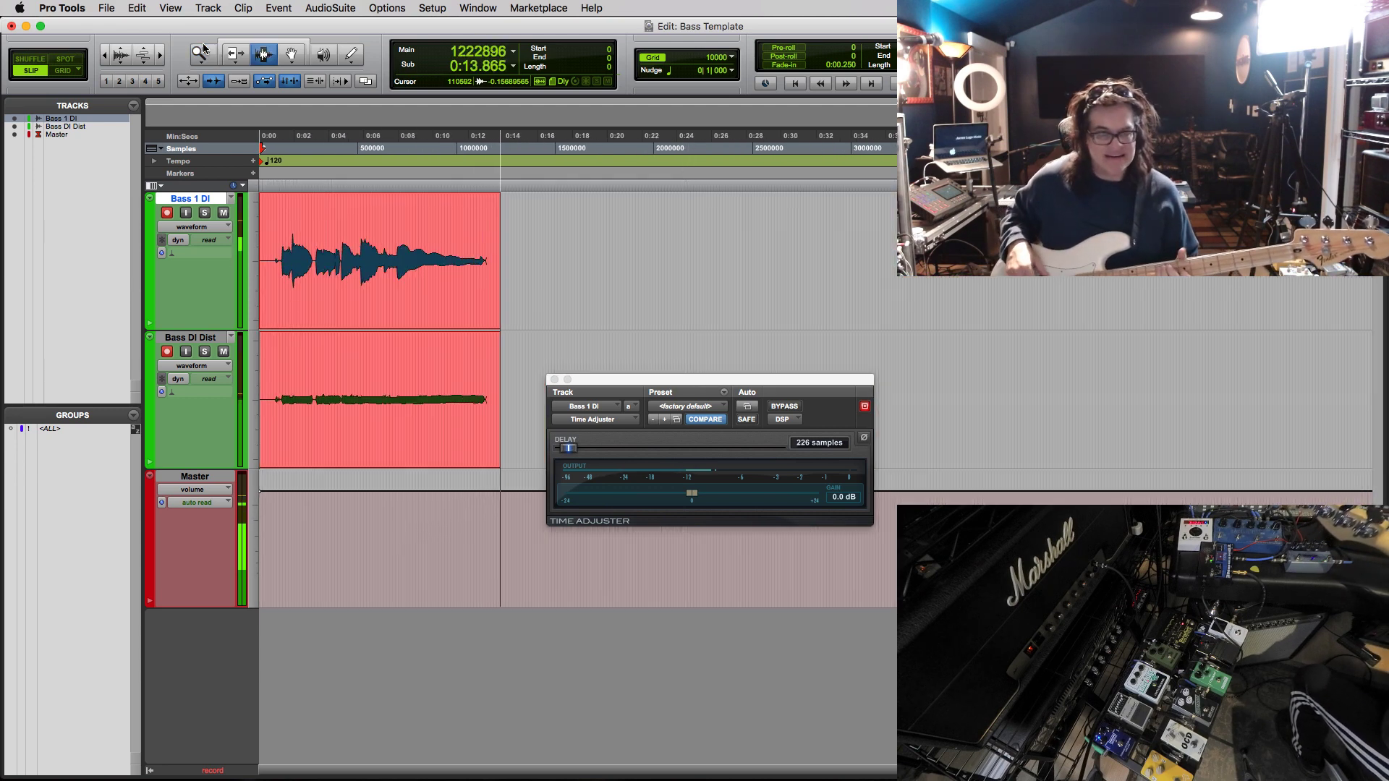
key(space)
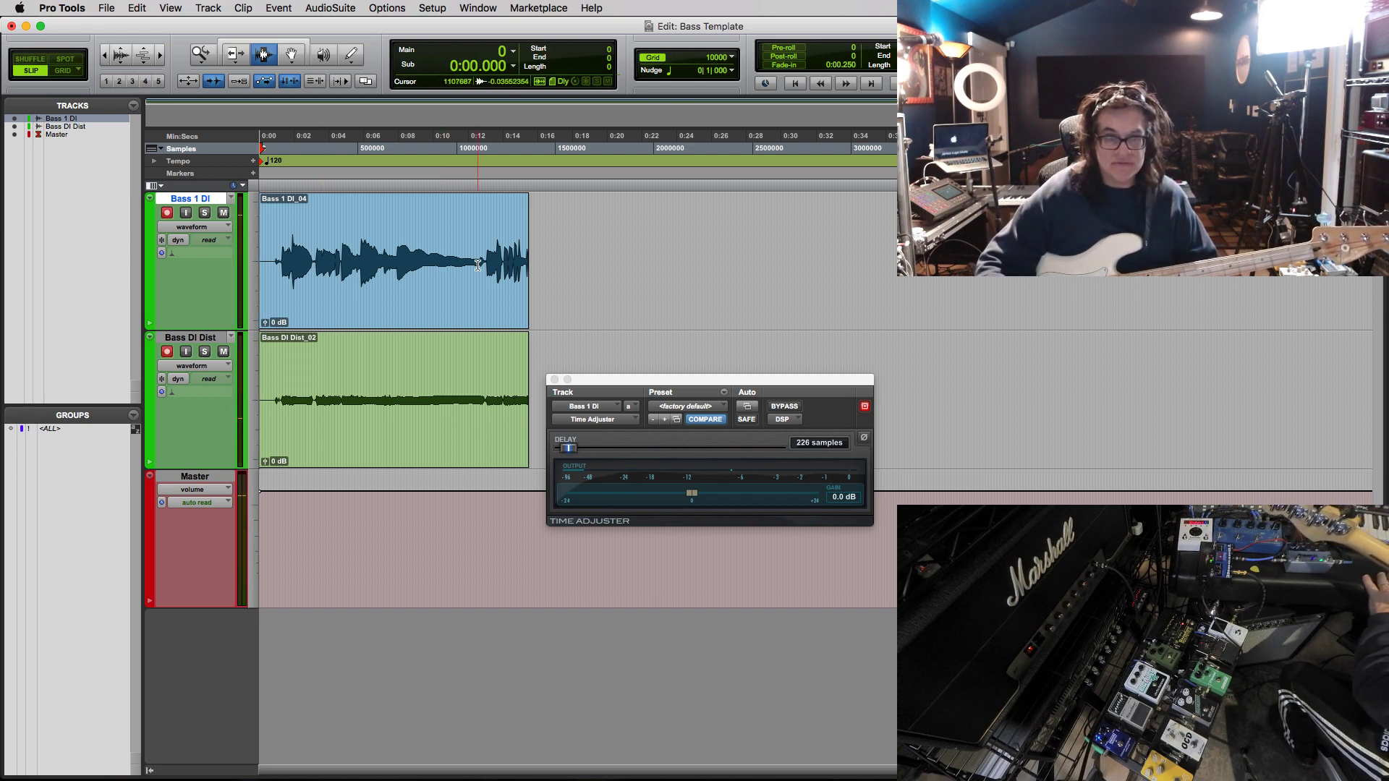
key(super+z)
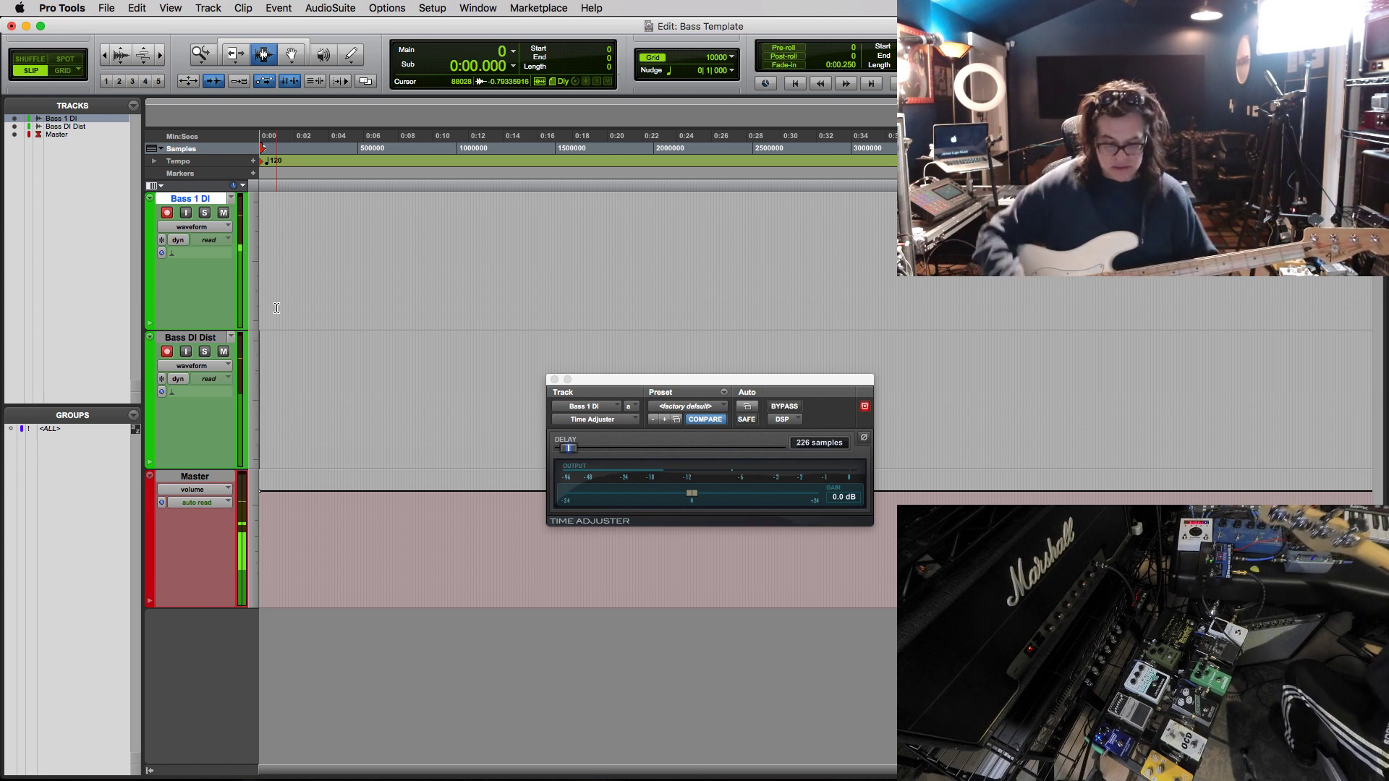
key(super+space)
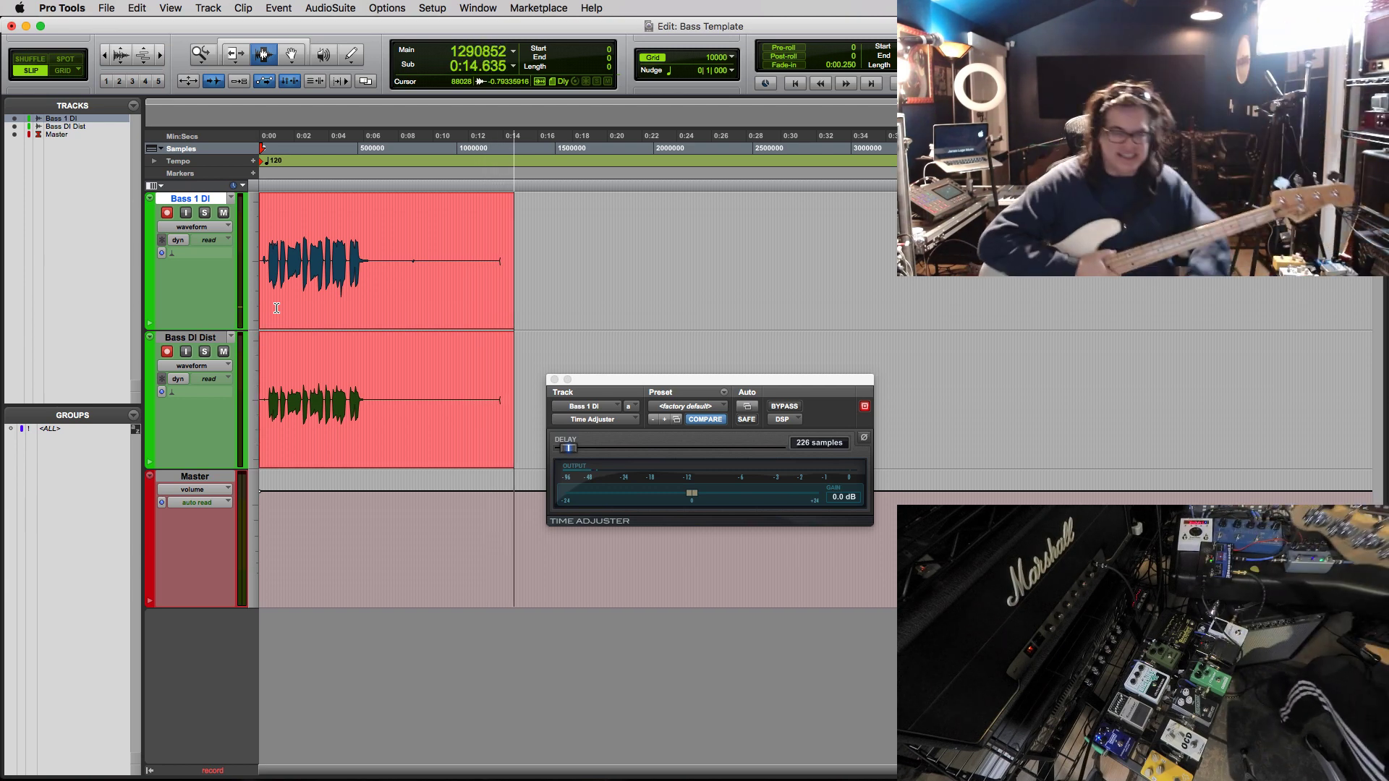
key(space)
key(super+z)
key(super+space)
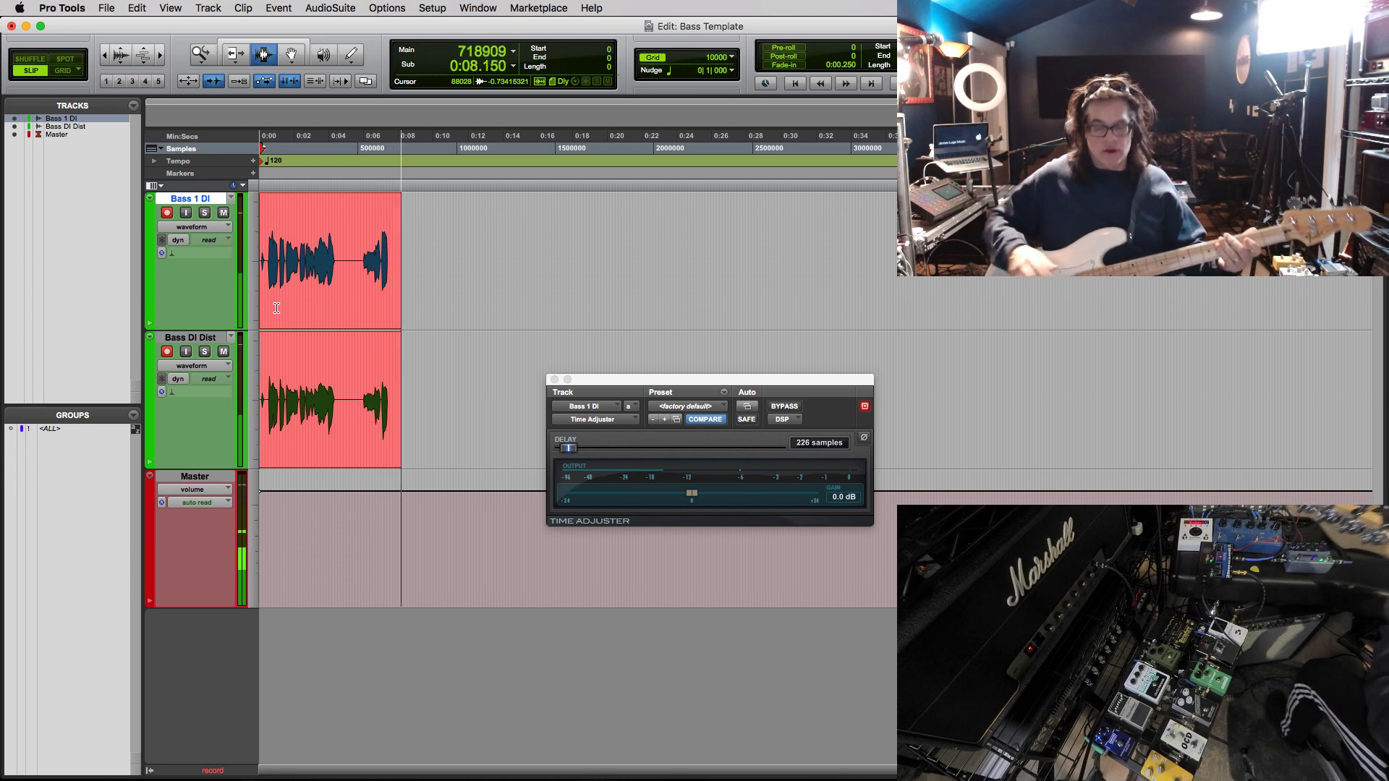
key(space)
key(super+z)
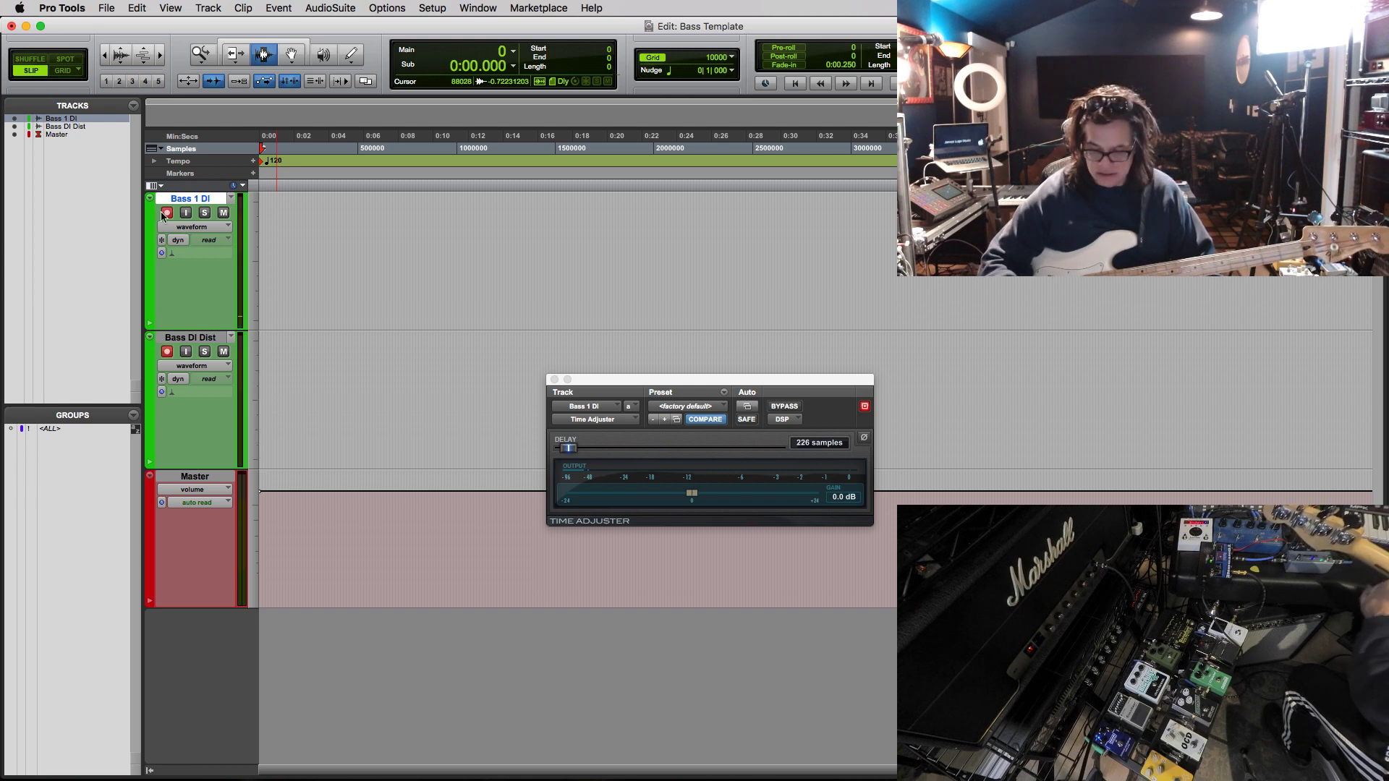
key(super+space)
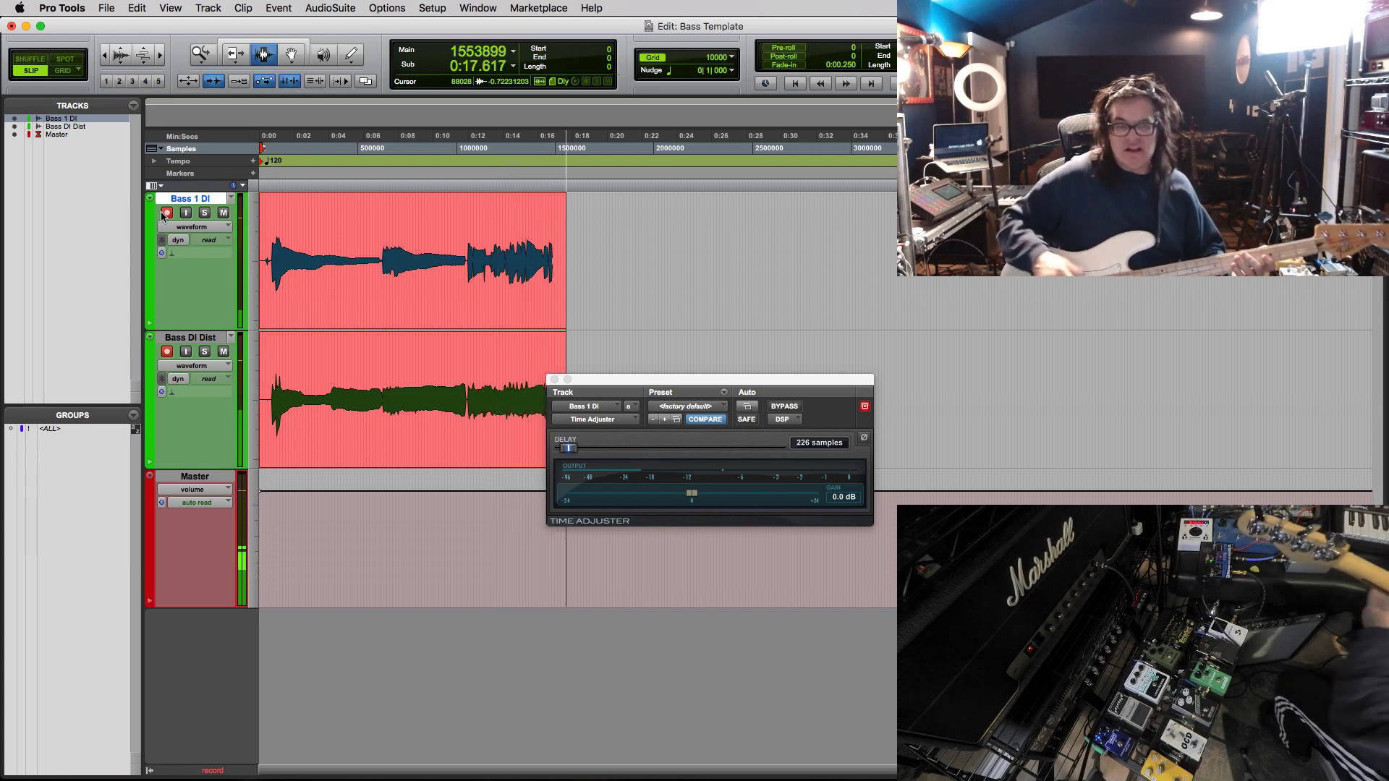
key(super+period)
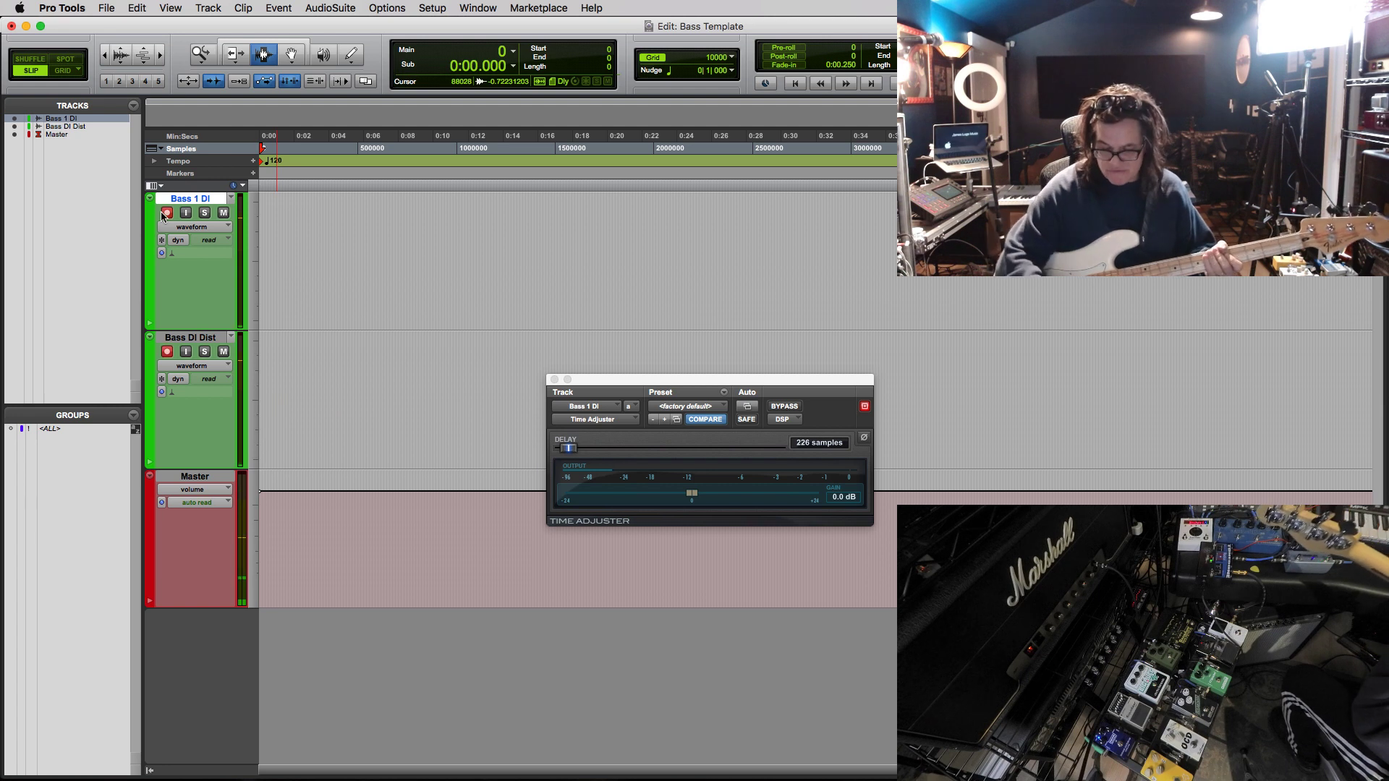
key(super+space)
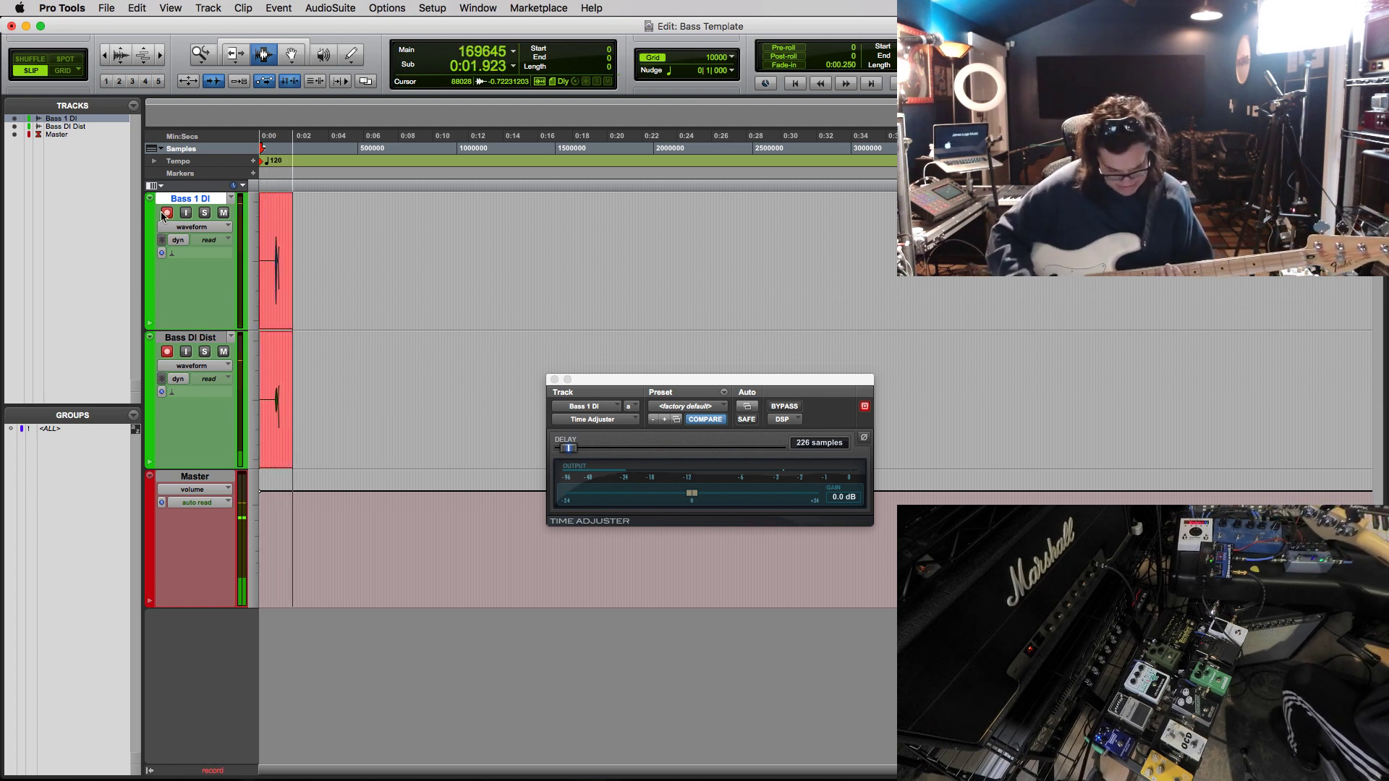
- Stop the test take and zoom in on the first note onsets of both bass tracks
key(space)
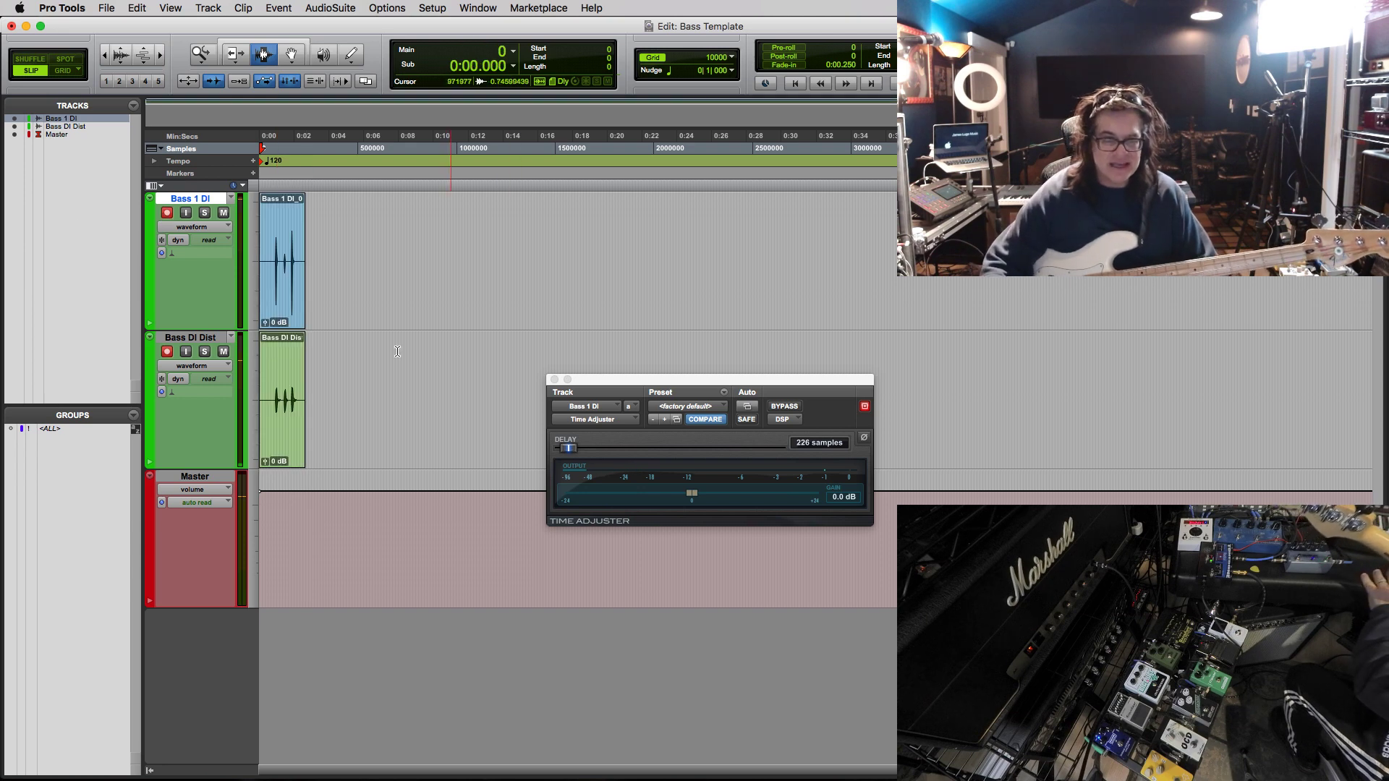
click(288, 260)
key(super+bracketright)
key(super+bracketright)
key(super+bracketright)
key(super+bracketright)
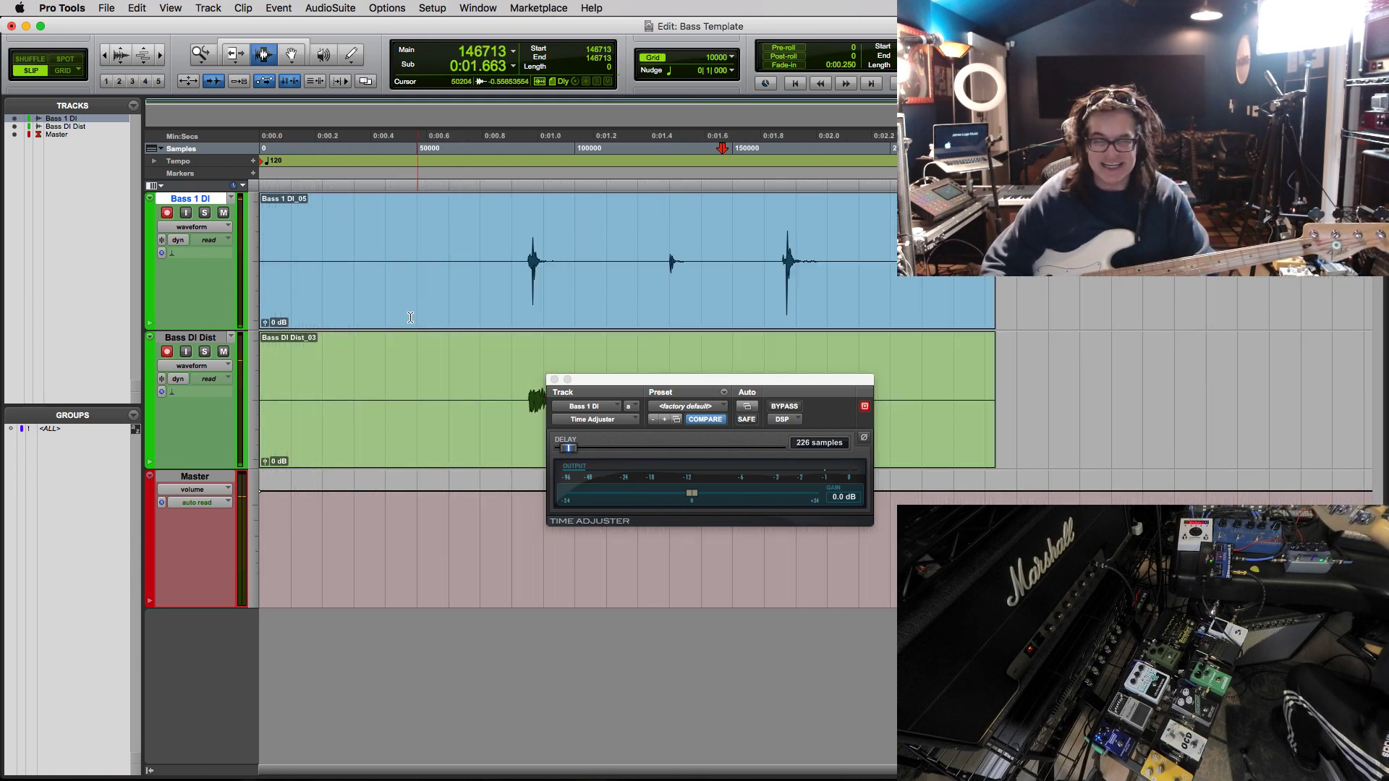
drag(593, 379, 547, 590)
click(783, 352)
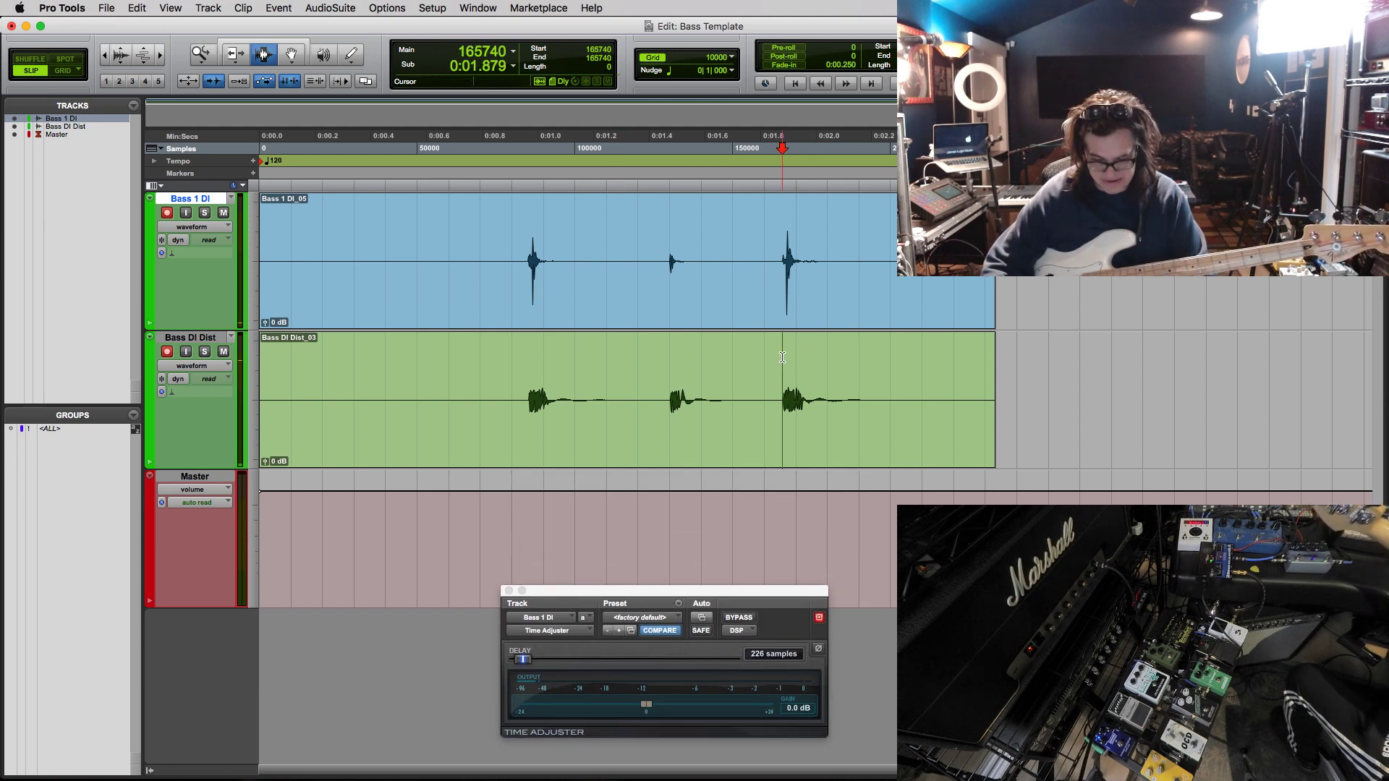
key(super+bracketright)
key(super+bracketright)
key(super+bracketright)
key(super+bracketright)
key(super+bracketright)
click(856, 389)
key(super+bracketright)
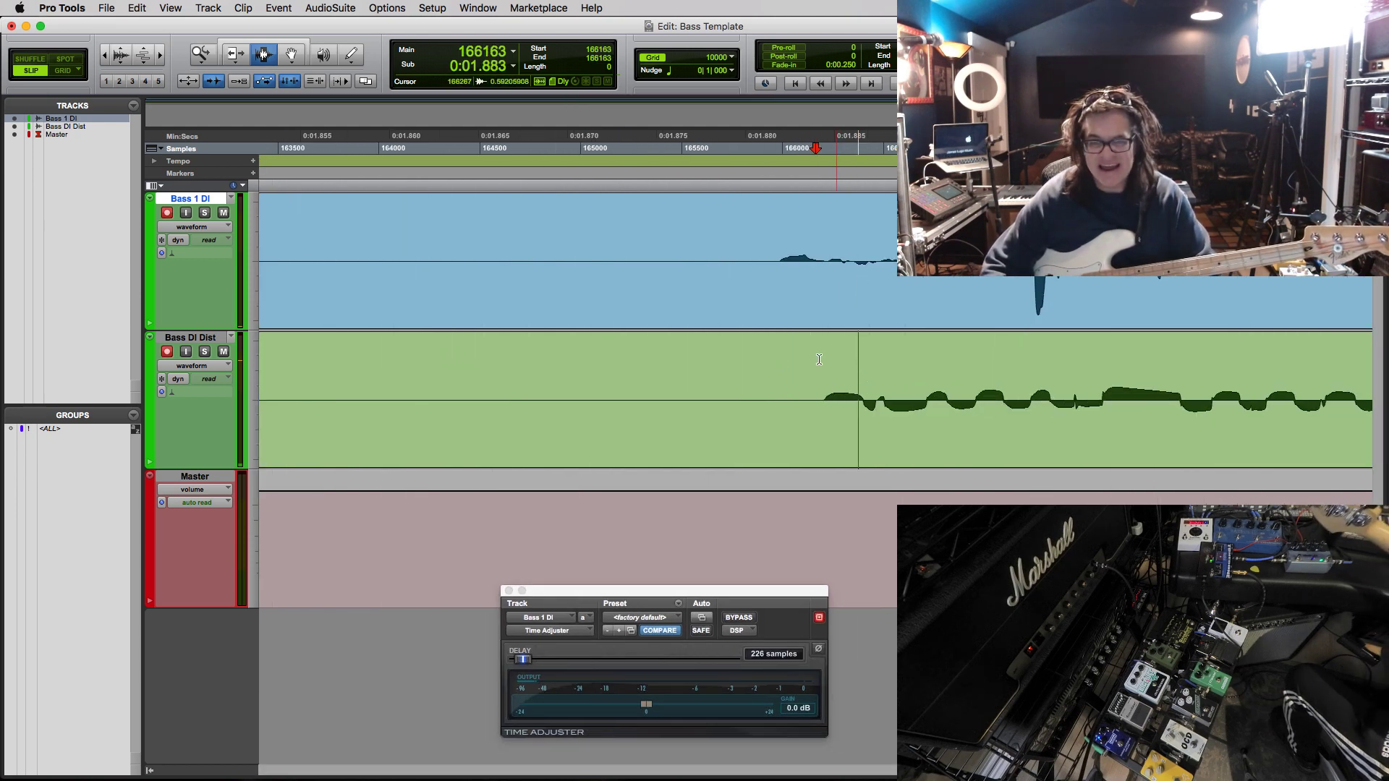
- Select the offset between the Bass 1 DI and Bass DI Dist note onsets across both tracks
drag(786, 359, 823, 358)
key(shift+p)
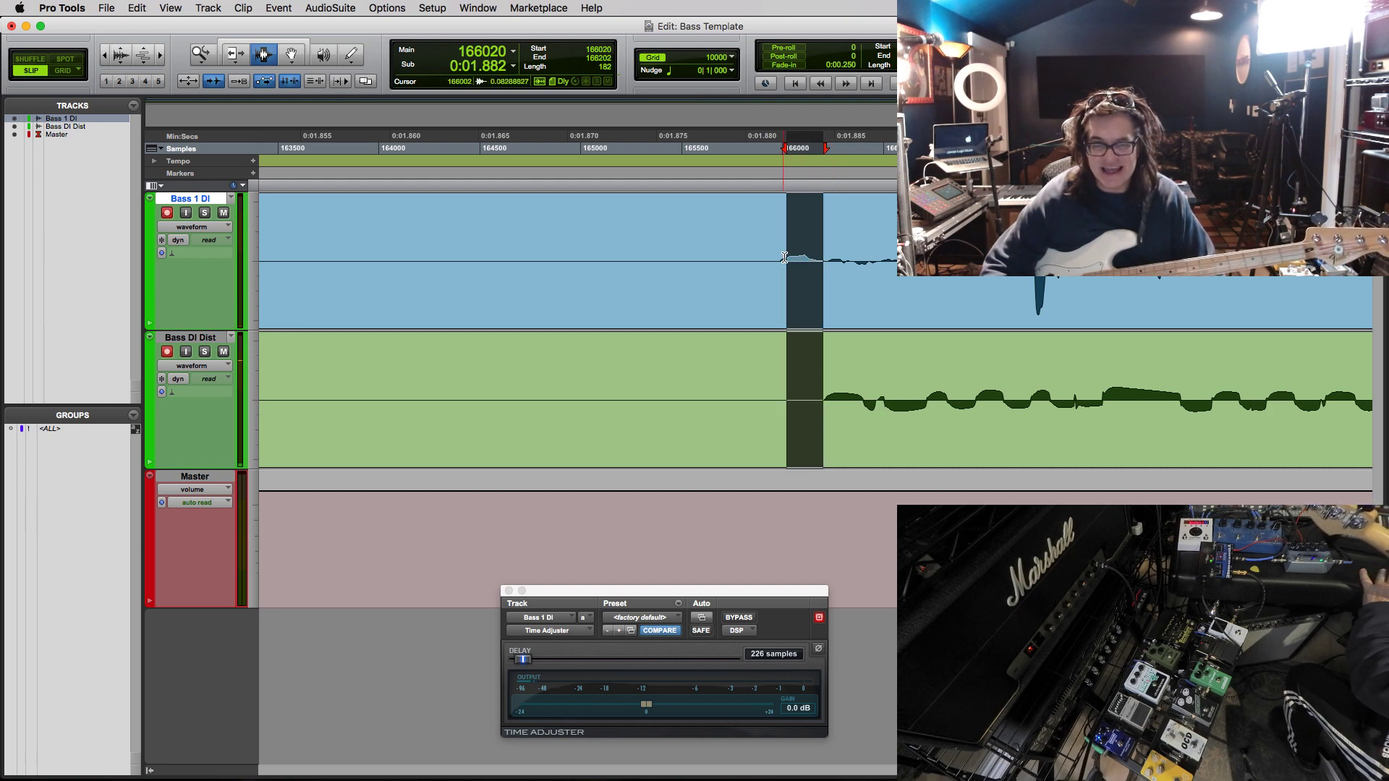
drag(785, 257, 781, 257)
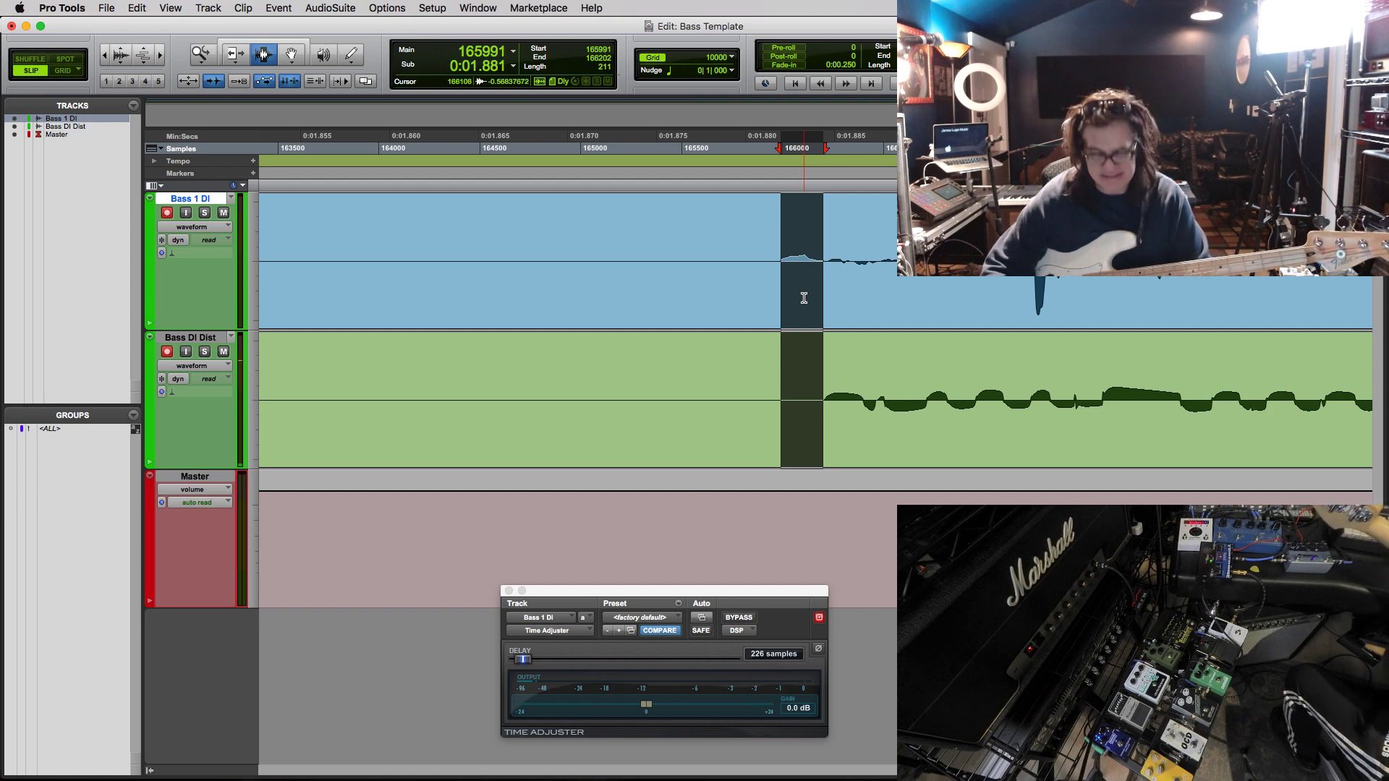
key(super+bracketright)
key(super+bracketright)
key(super+bracketright)
drag(1170, 400, 1163, 399)
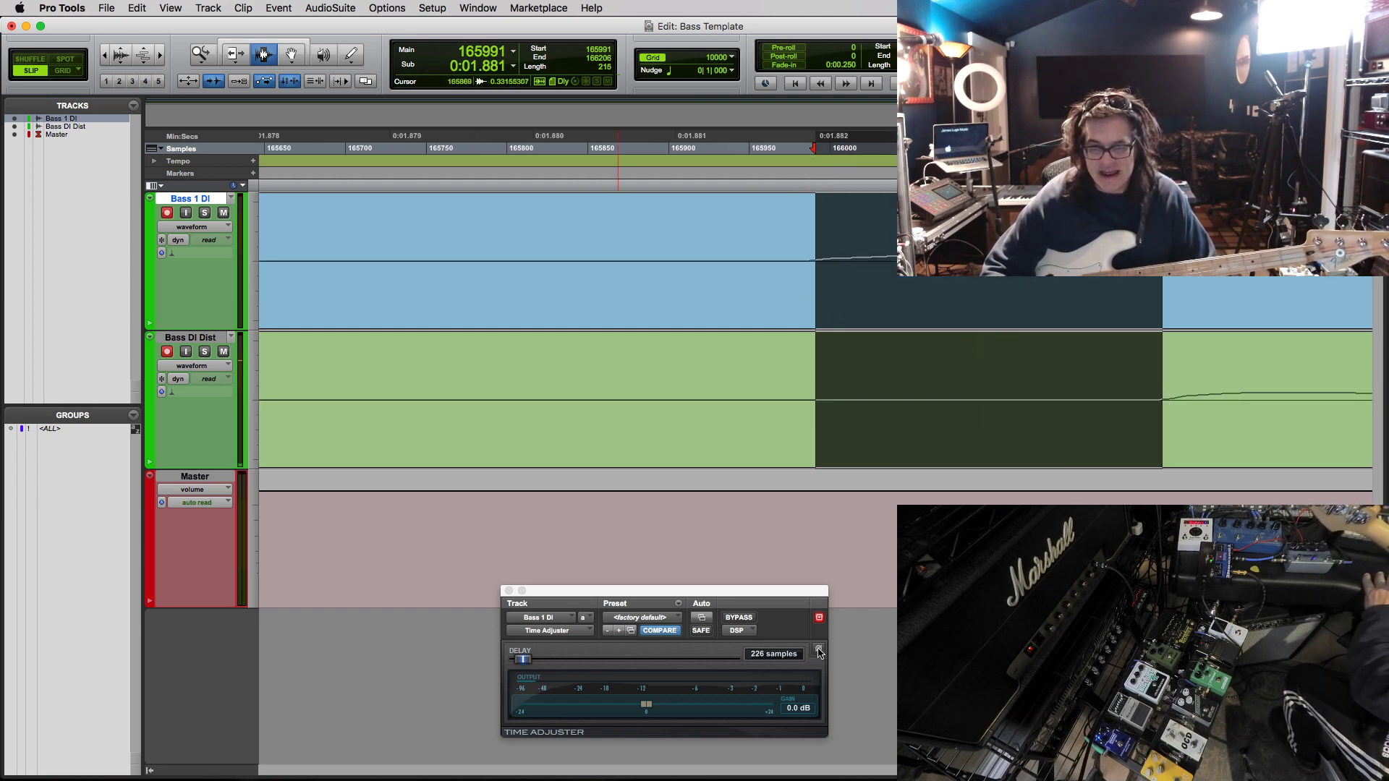
- Set Bass 1 DI's Time Adjuster delay to 211 samples and select both test clips
click(767, 658)
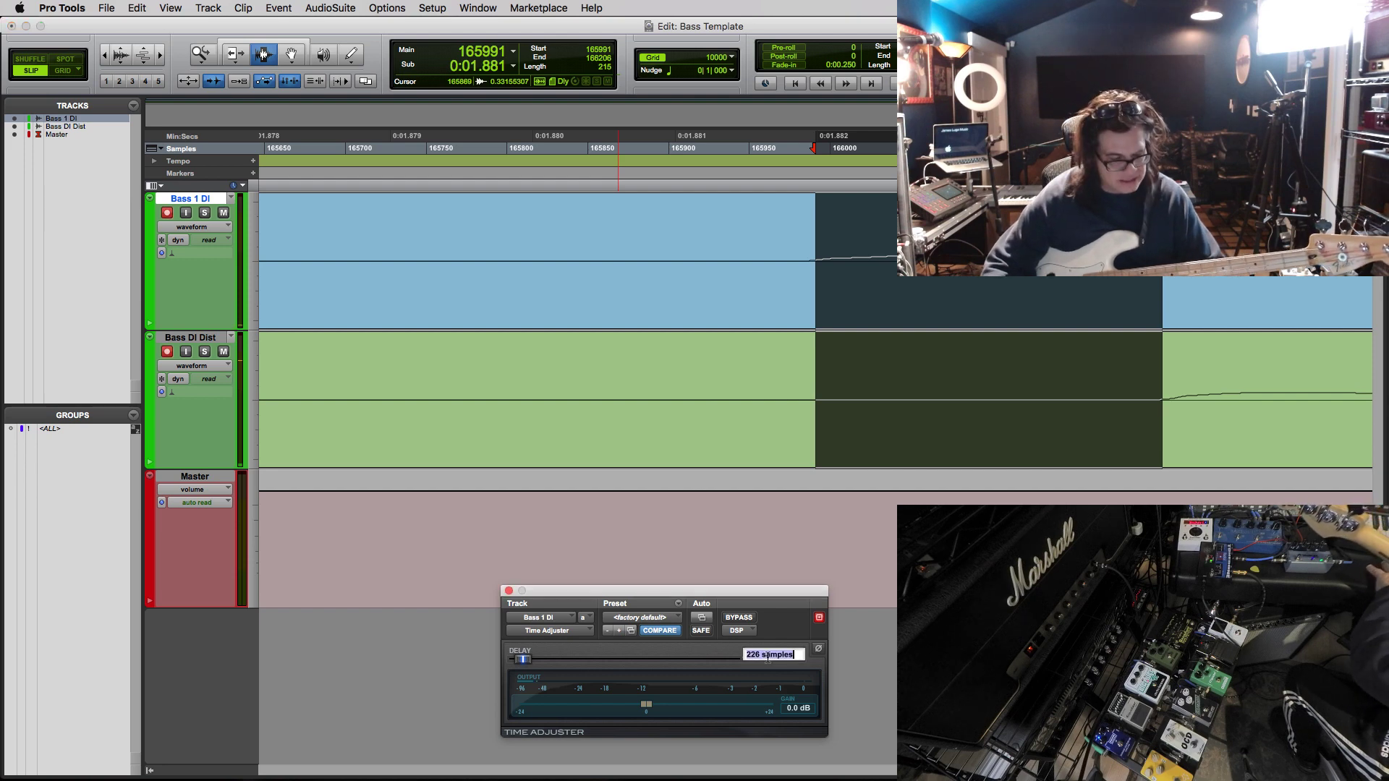
key(Return)
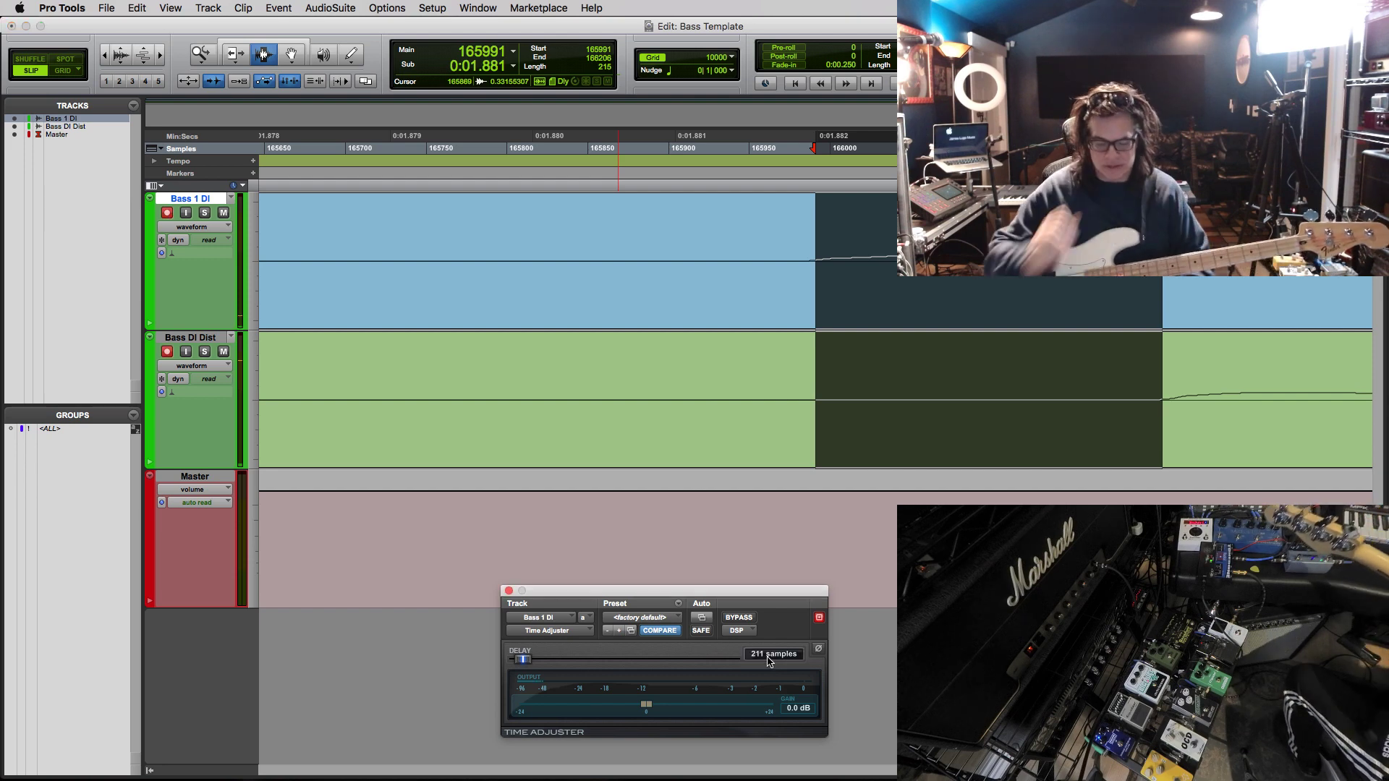
key(r)
key(r)
key(r)
key(r)
key(r)
key(r)
key(r)
key(r)
key(r)
key(r)
key(r)
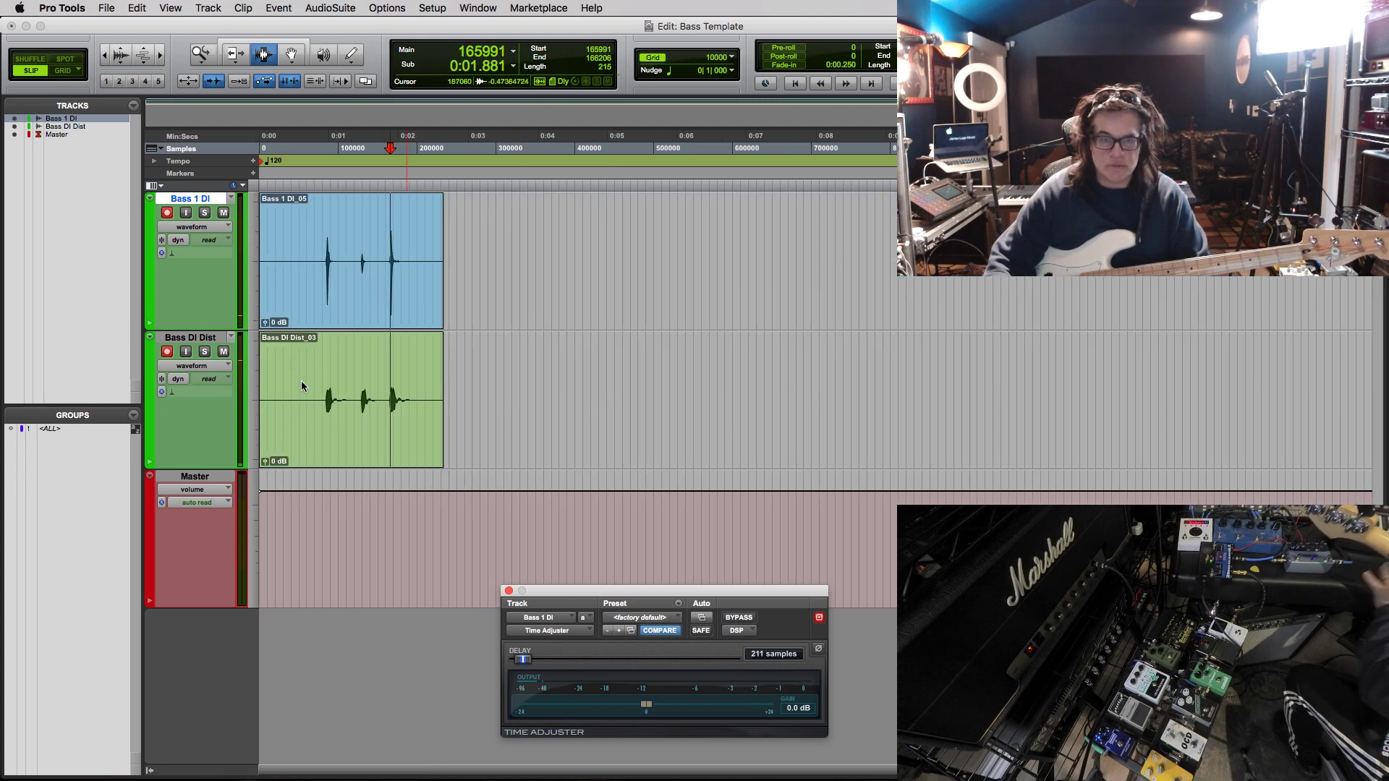
click(312, 398)
shift+click(352, 277)
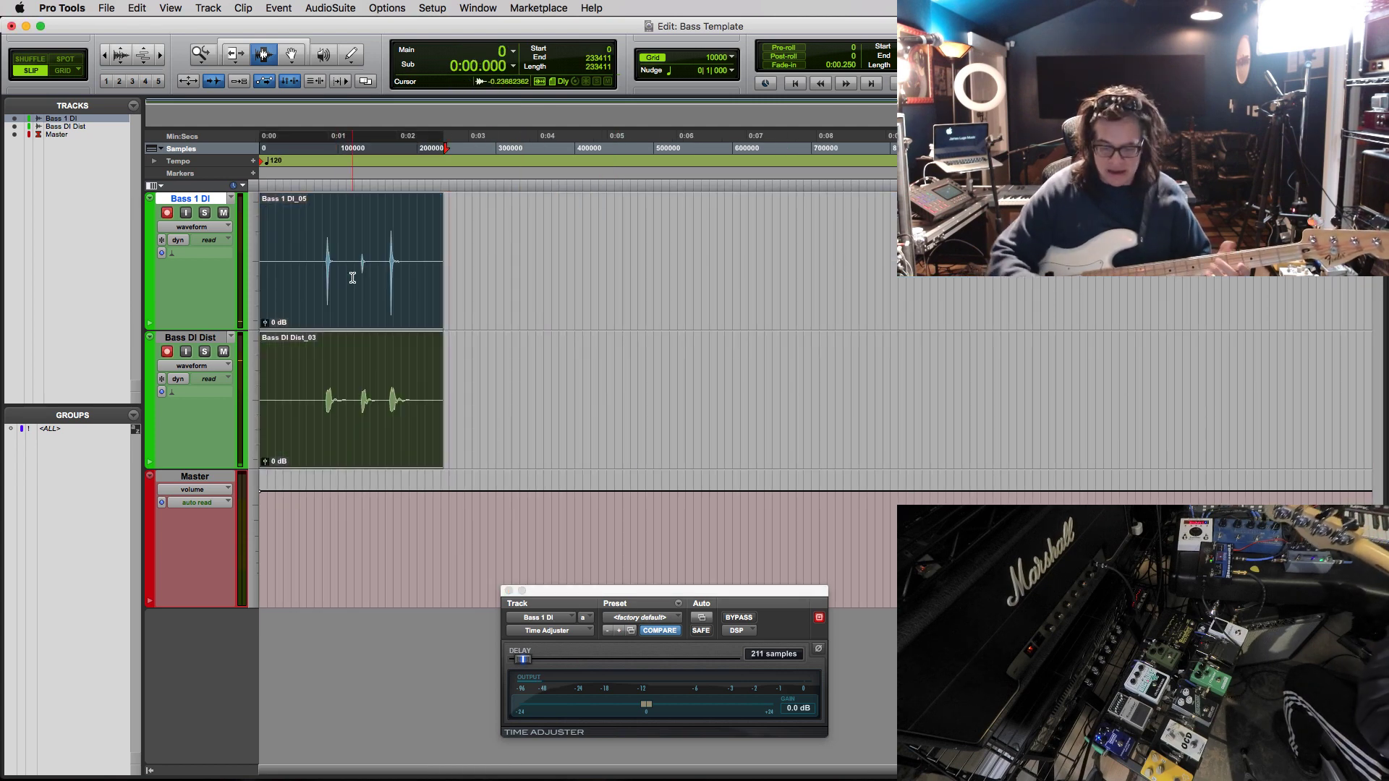
- Delete the Bass DI Dist_03 and Bass 1 DI_05 test clips
key(Delete)
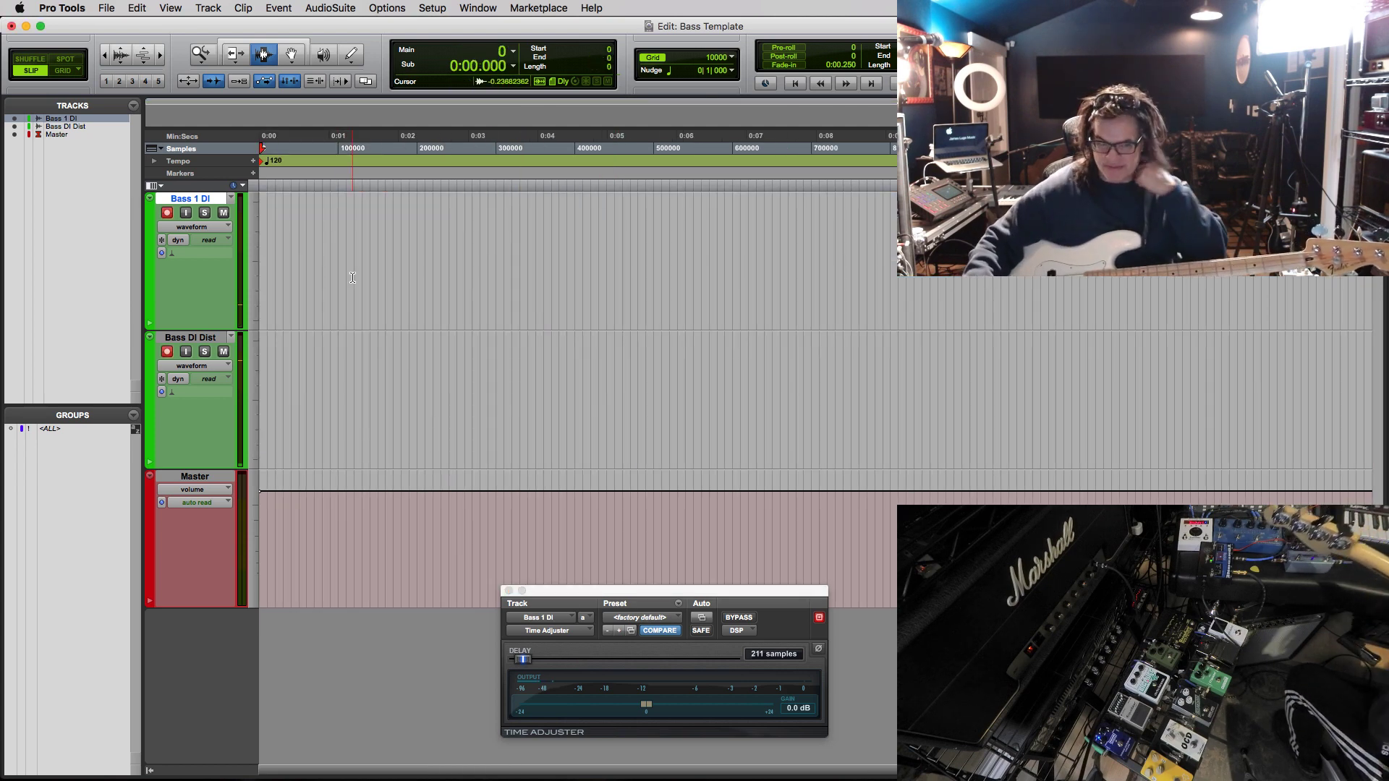
key(super+equal)
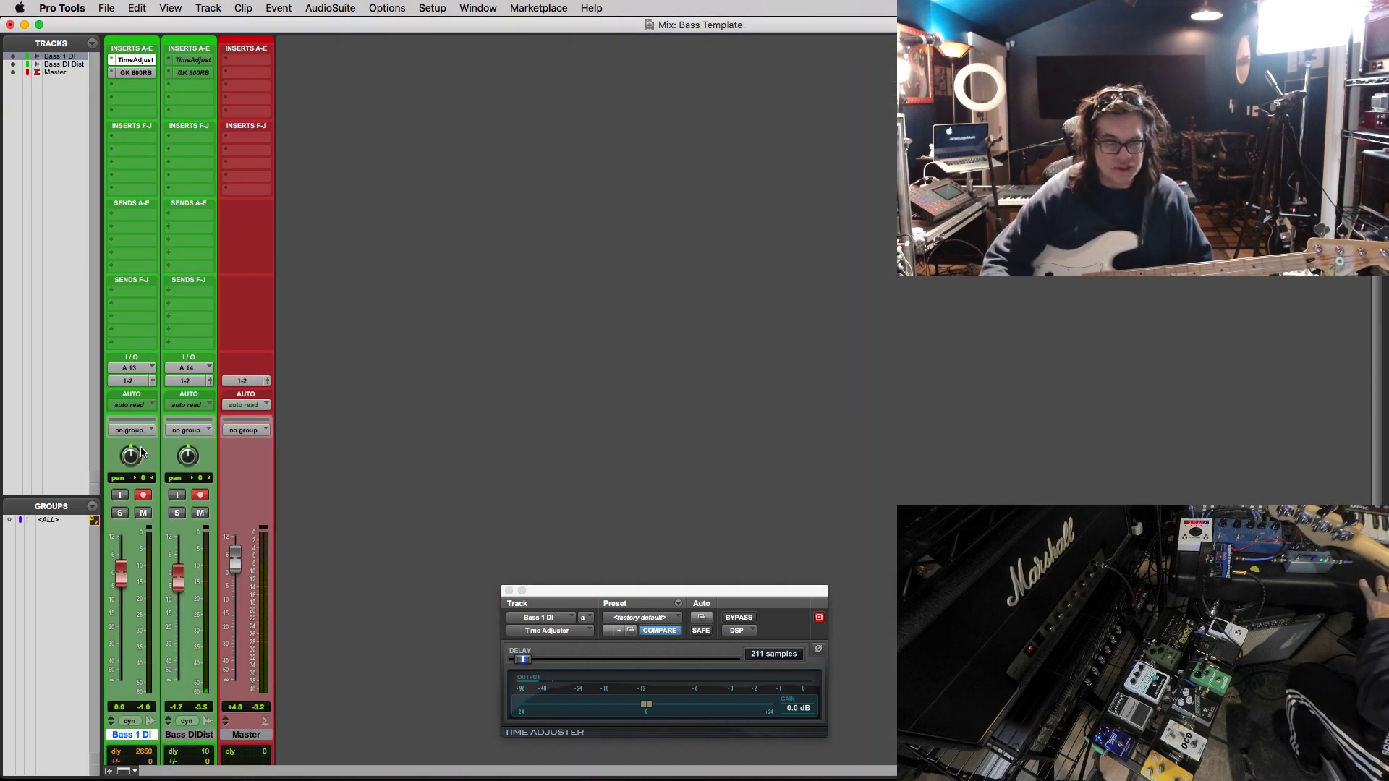
key(super+equal)
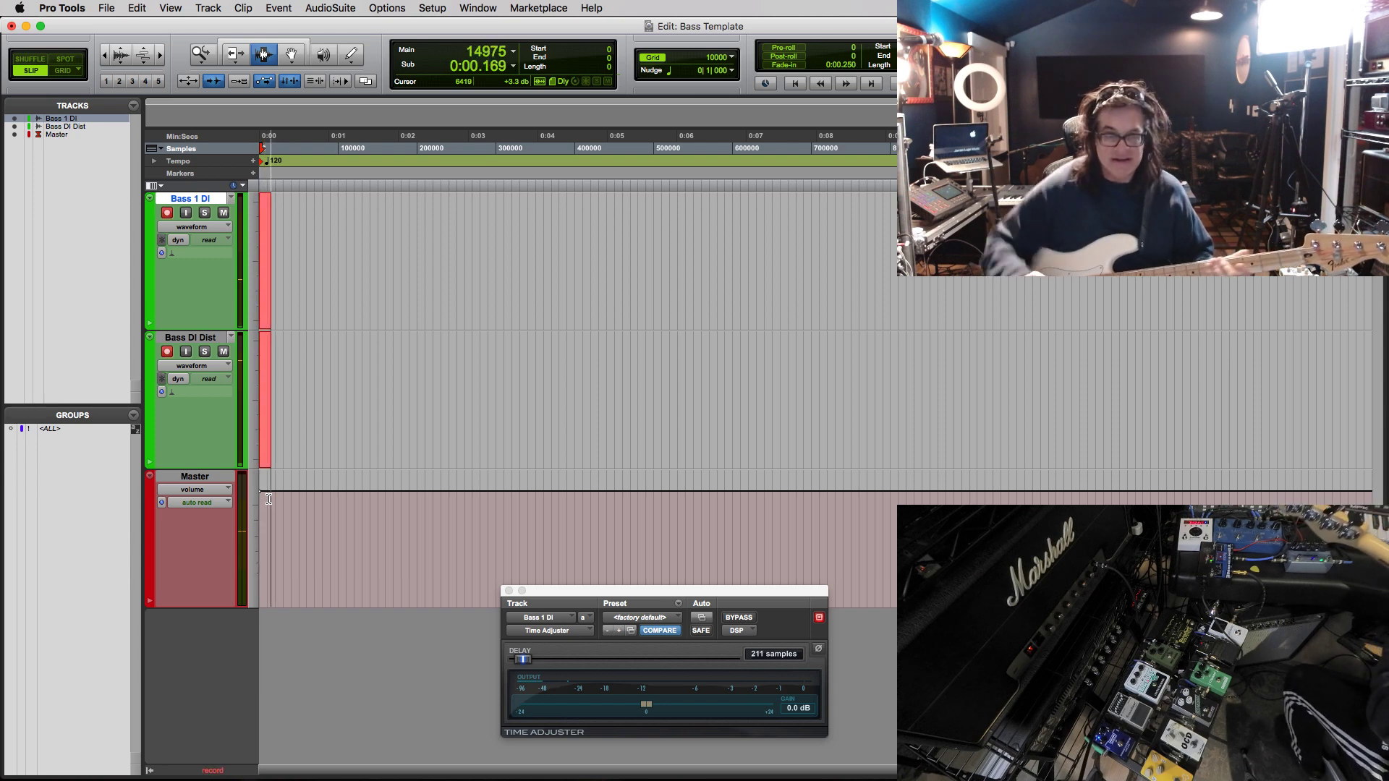
- Discard a false start and record a roughly 13-second take, creating Bass 1 DI_06 and Bass DI Dist_04
key(space)
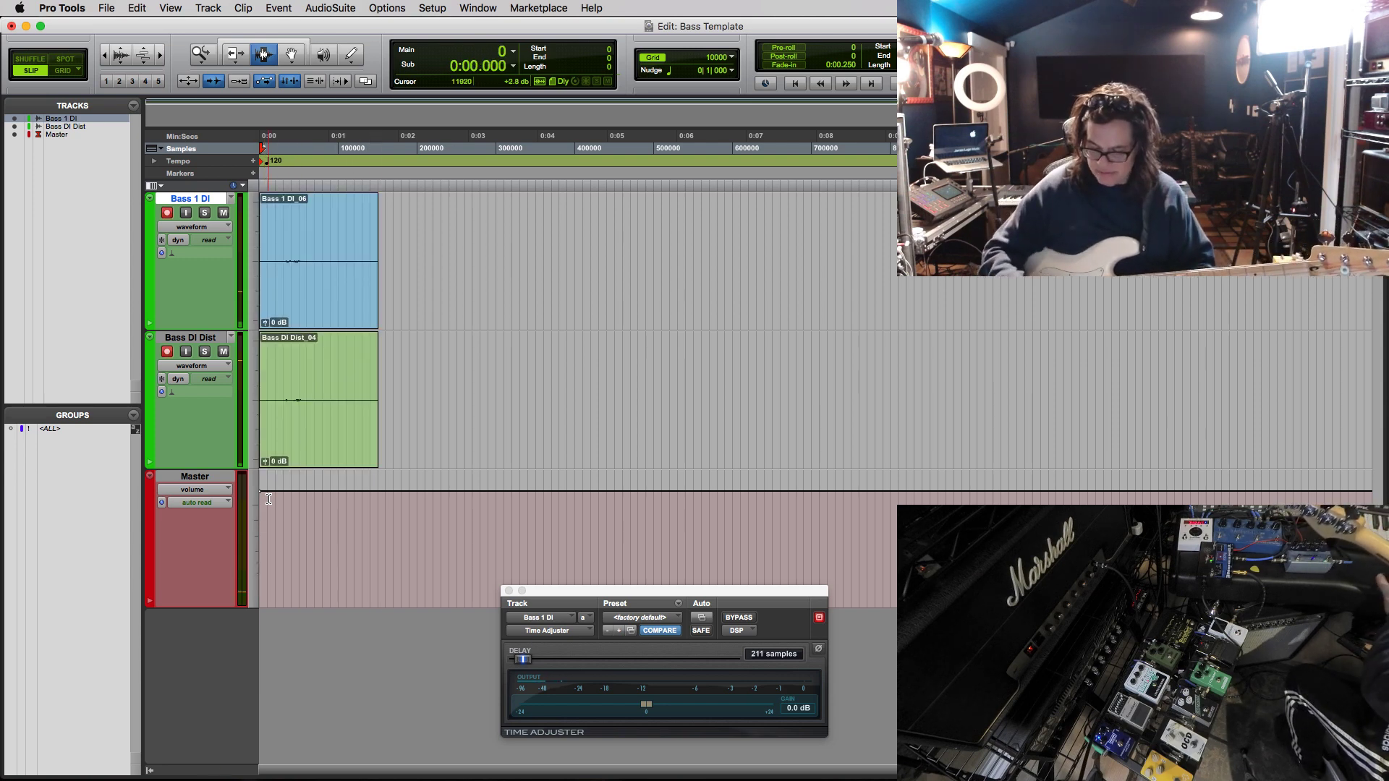
key(super+z)
key(super+space)
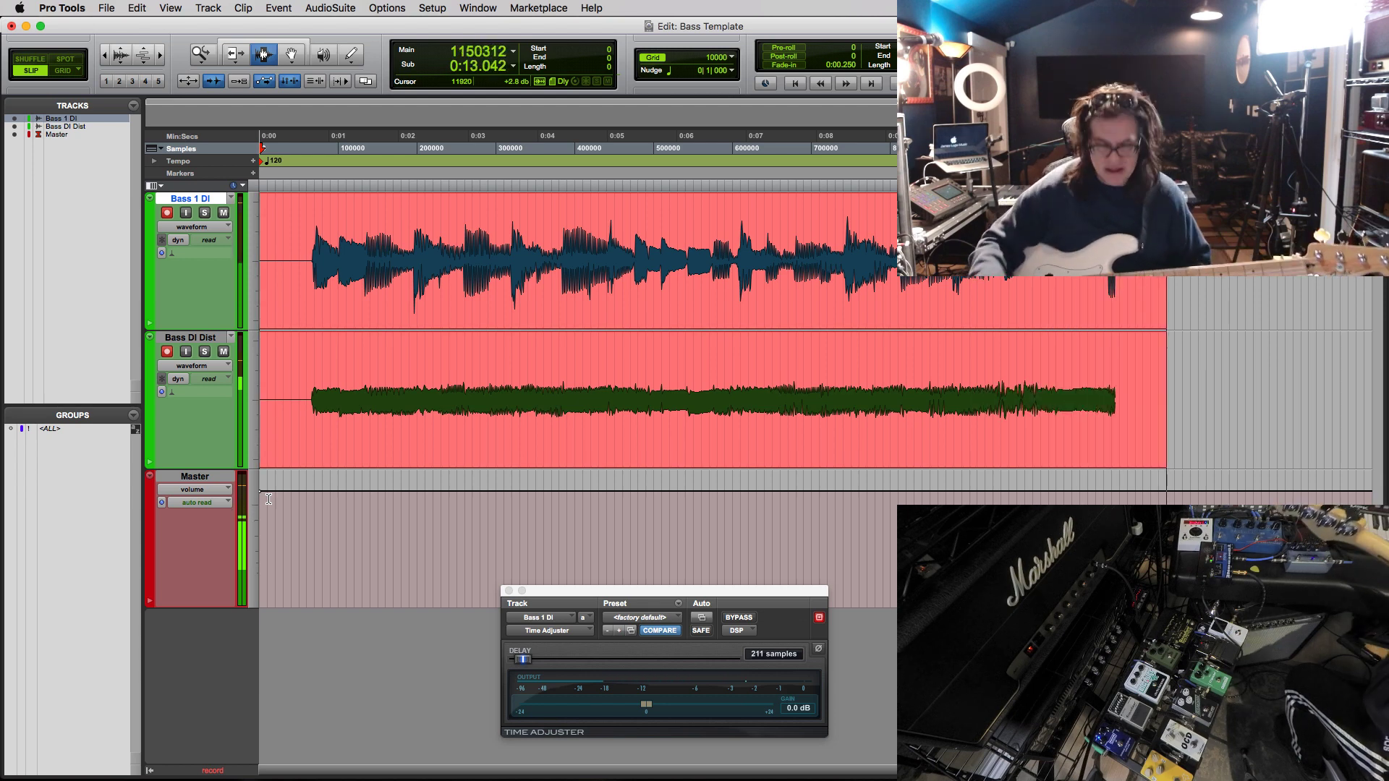
key(space)
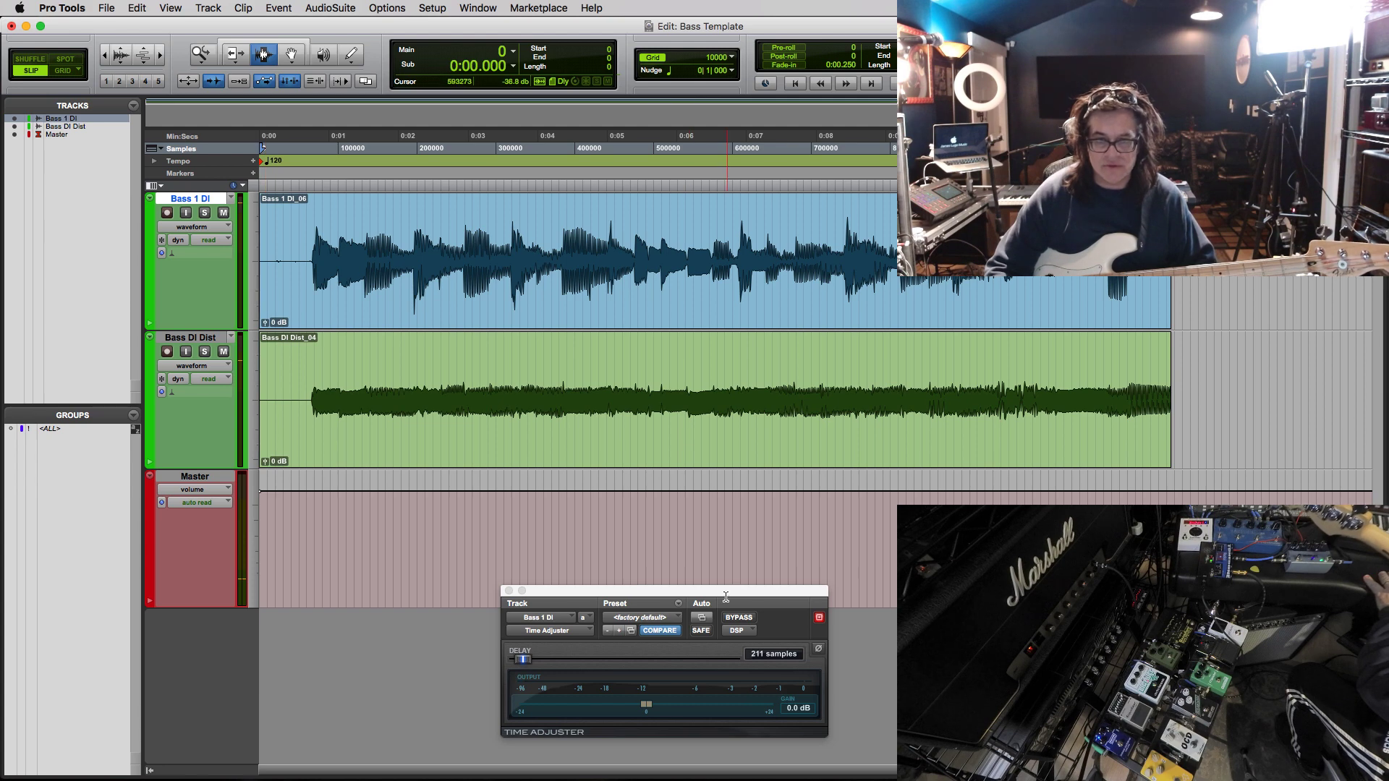
- Play back the new take with the DI delay compensation bypassed to compare the tracks
drag(727, 590, 728, 589)
key(space)
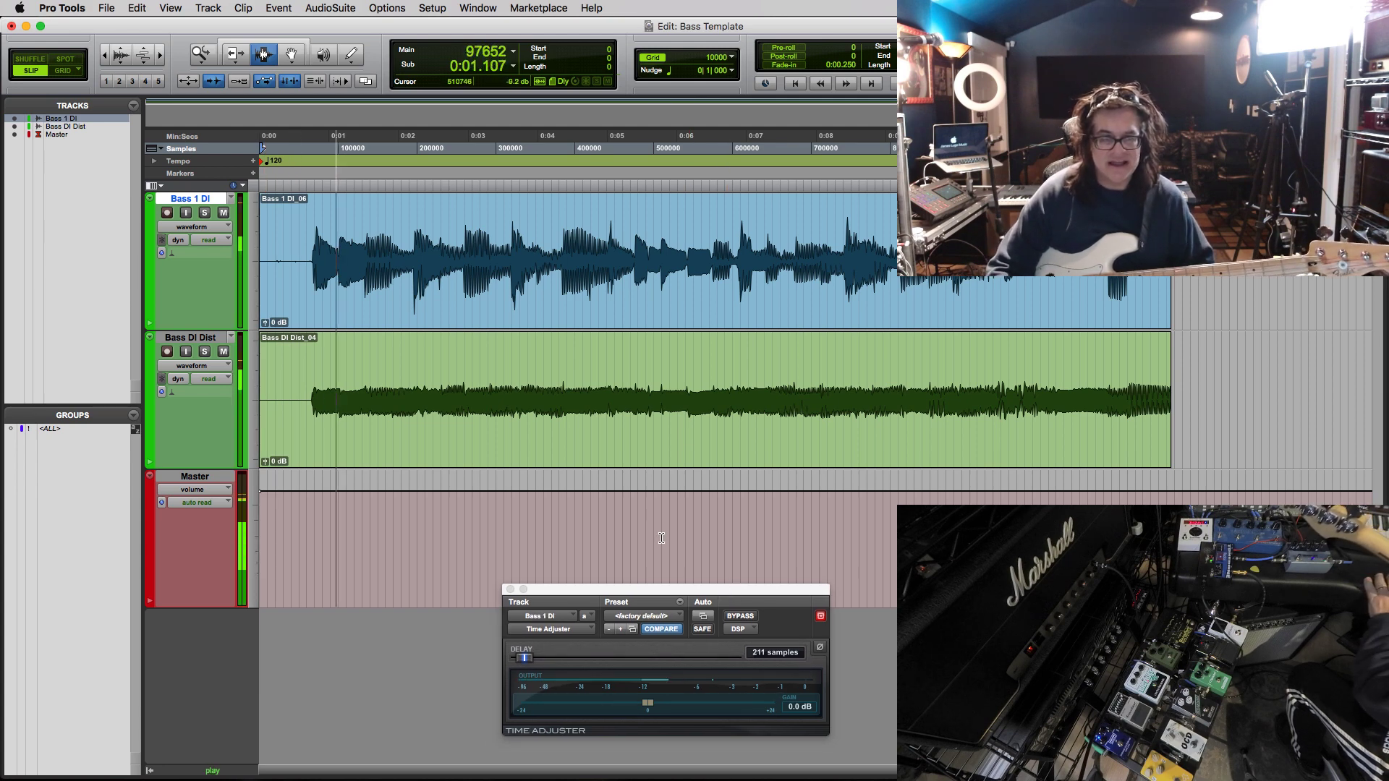
click(742, 616)
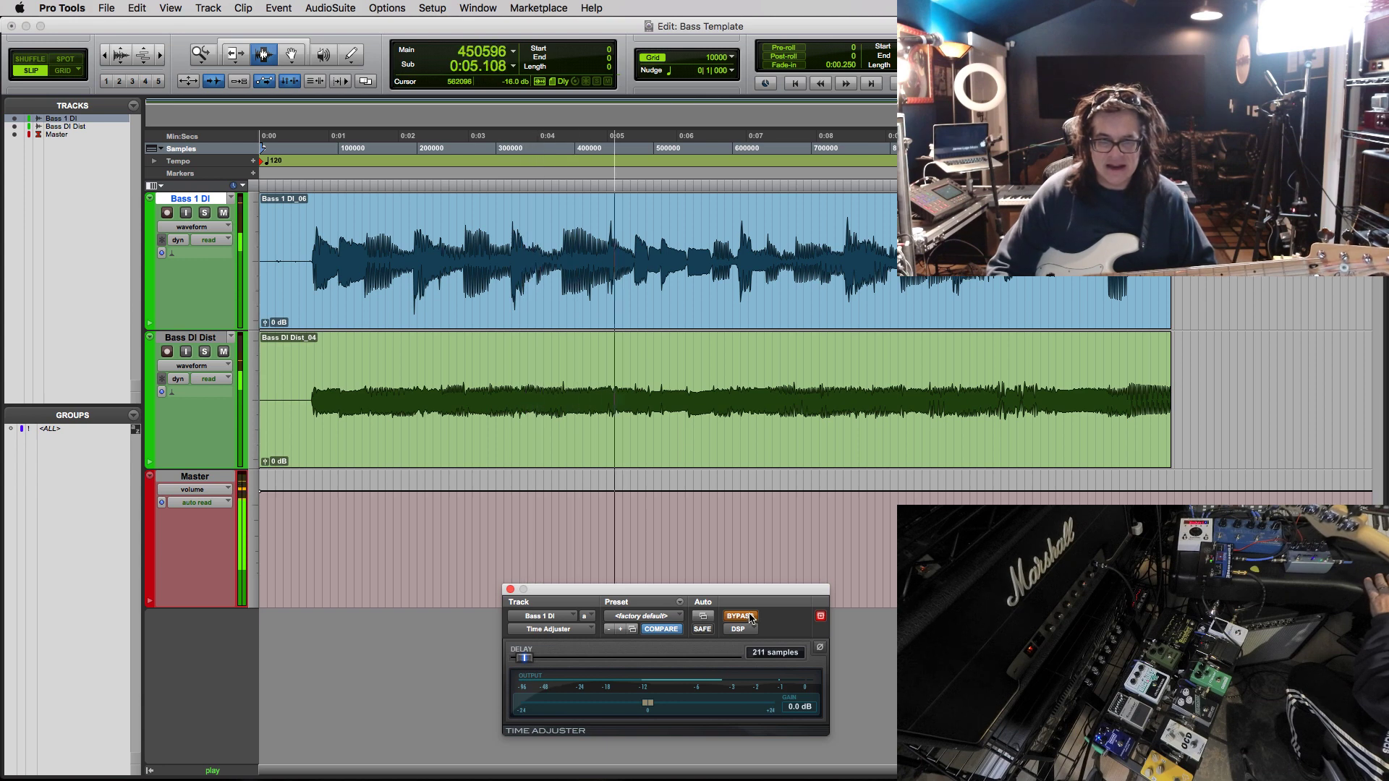
key(space)
- Zoom in on the first note and measure the offset between the DI and distorted onsets
click(327, 320)
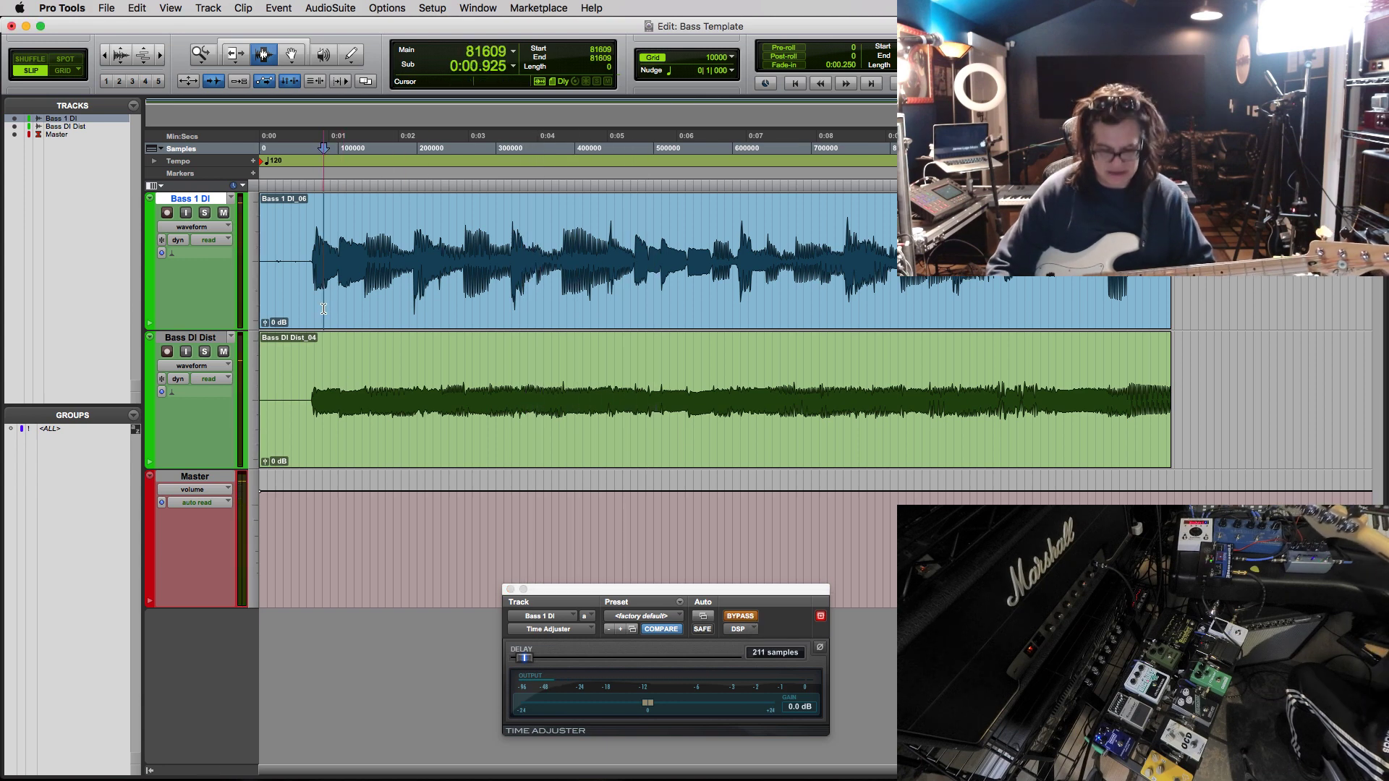
key(super+bracketright)
key(super+bracketright)
key(super+bracketright)
key(super+bracketright)
click(629, 282)
key(super+bracketright)
key(super+bracketright)
key(super+bracketright)
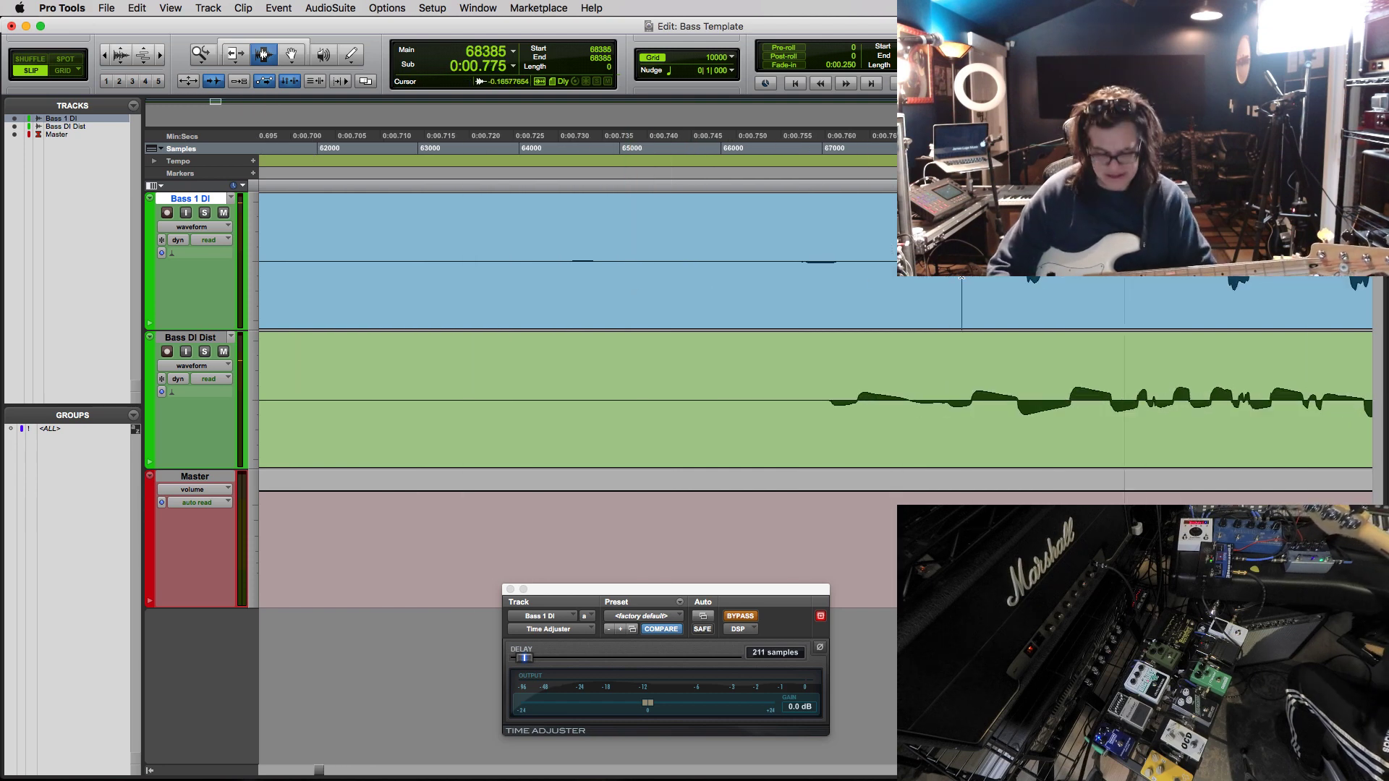
click(965, 287)
key(super+bracketright)
key(super+bracketright)
drag(767, 288, 856, 363)
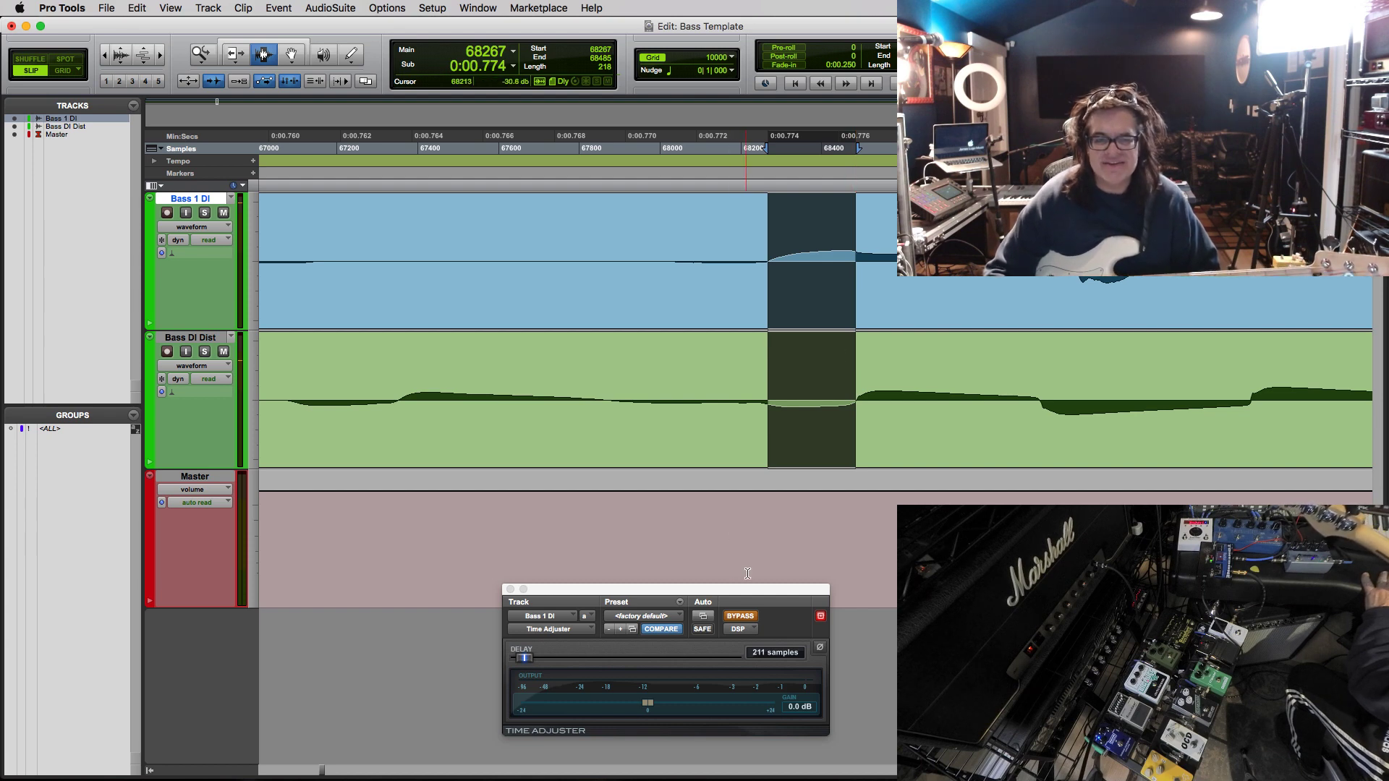
- Set the Bass 1 DI Time Adjuster delay to 218 samples
click(776, 654)
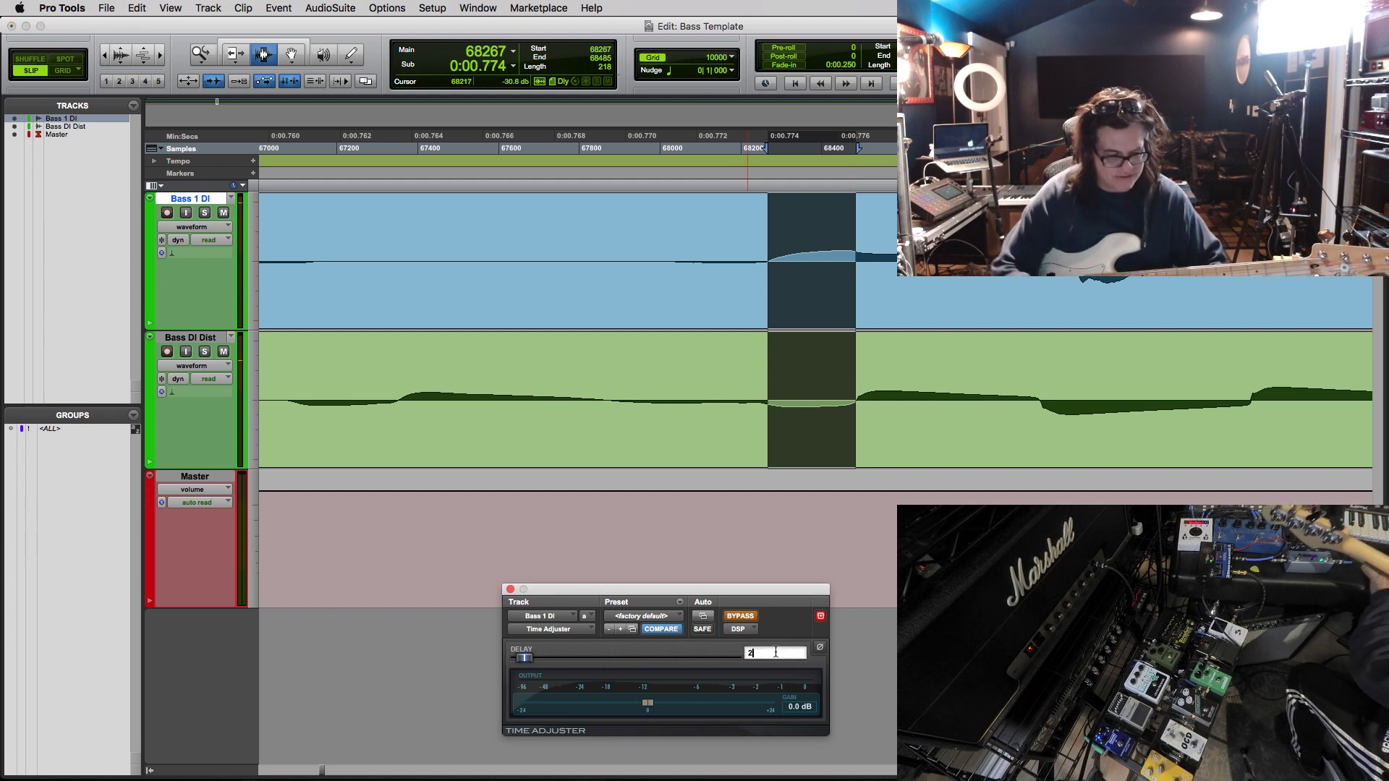
key(Return)
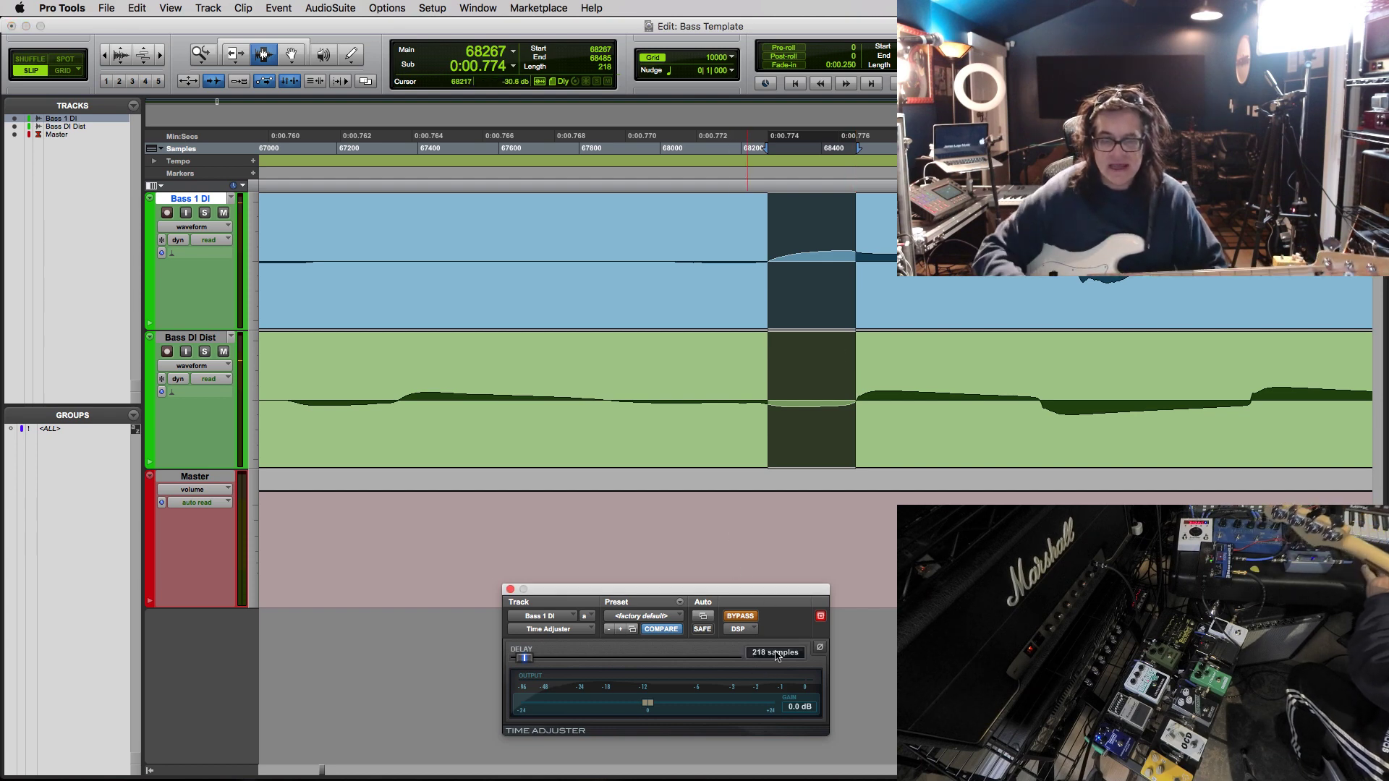
scroll(813, 434, down, 5)
scroll(813, 434, down, 4)
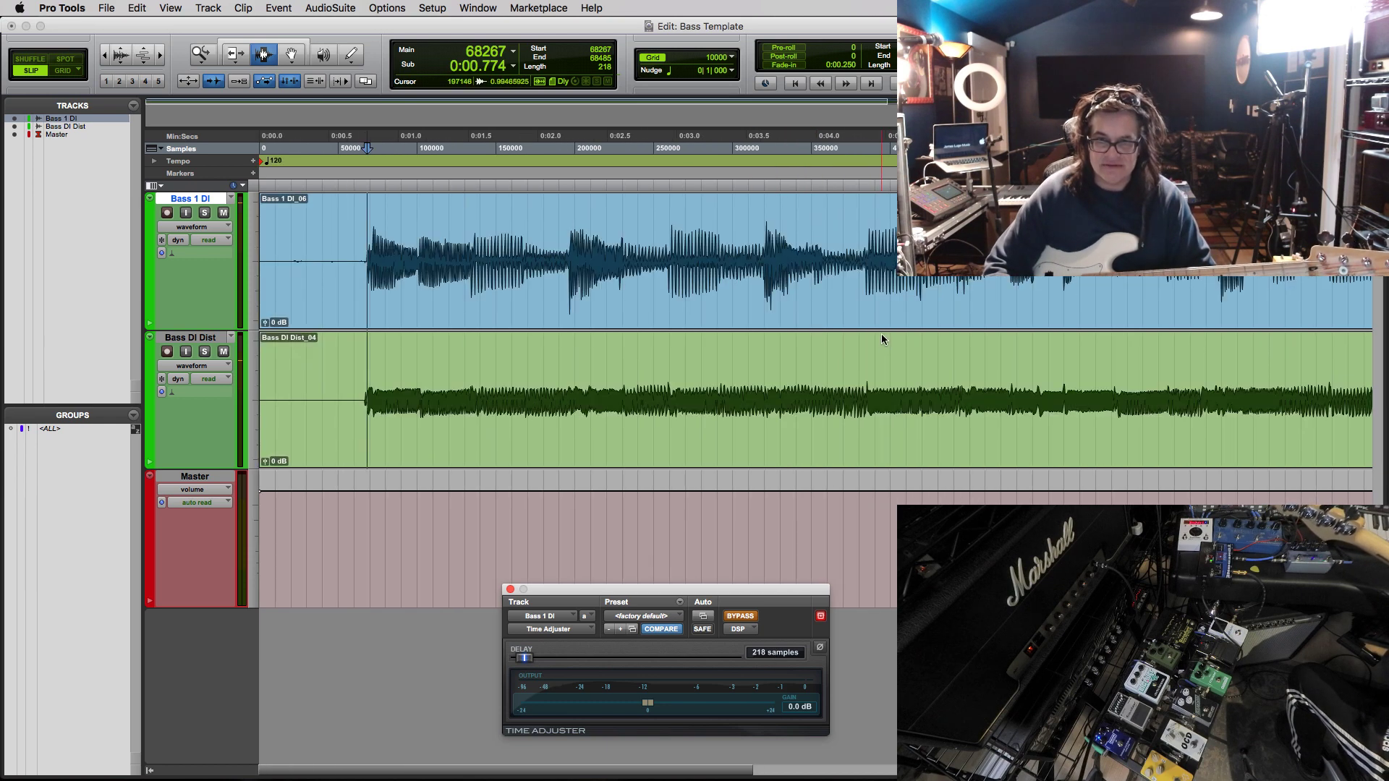
- In the mixer, lower the Bass DI Dist fader to -23.1 dB, then raise it to about -17.7 dB
key(super+equal)
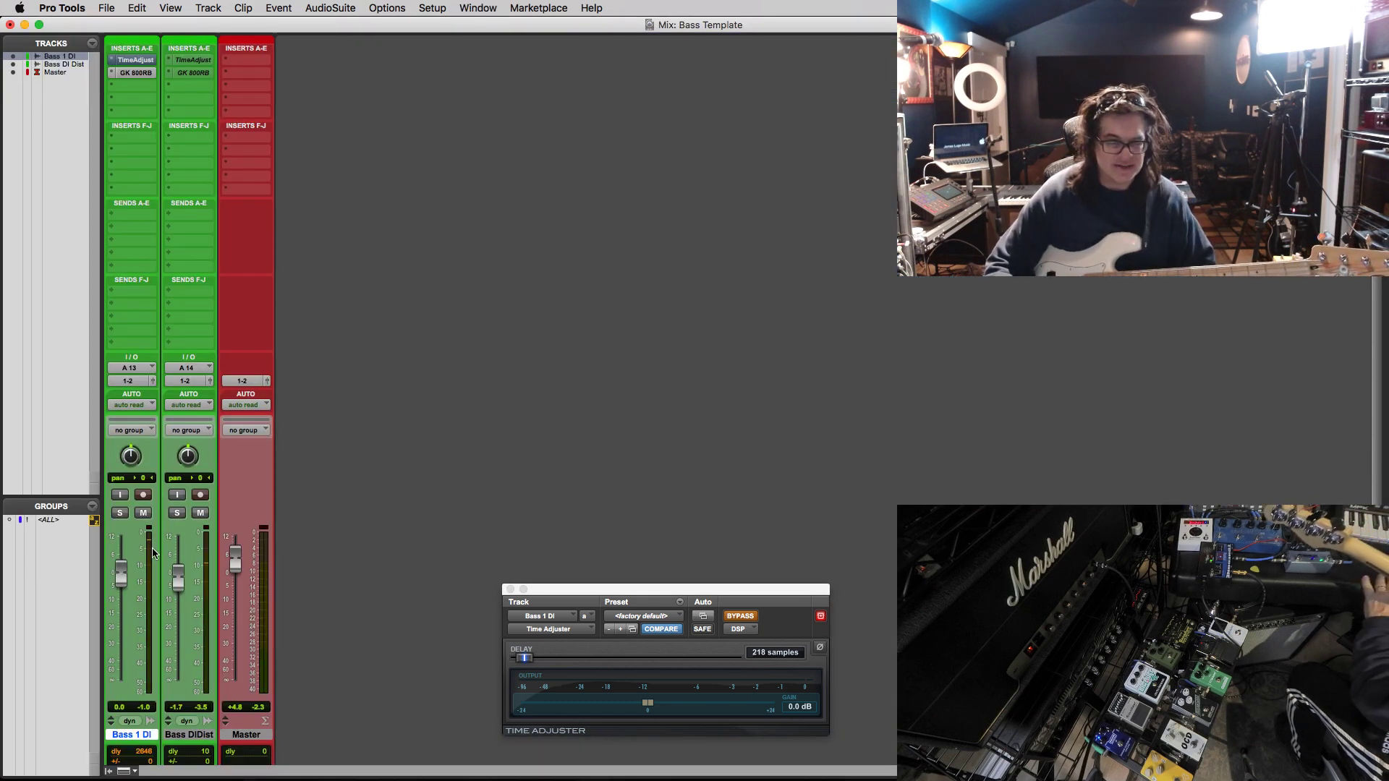
drag(175, 602, 176, 649)
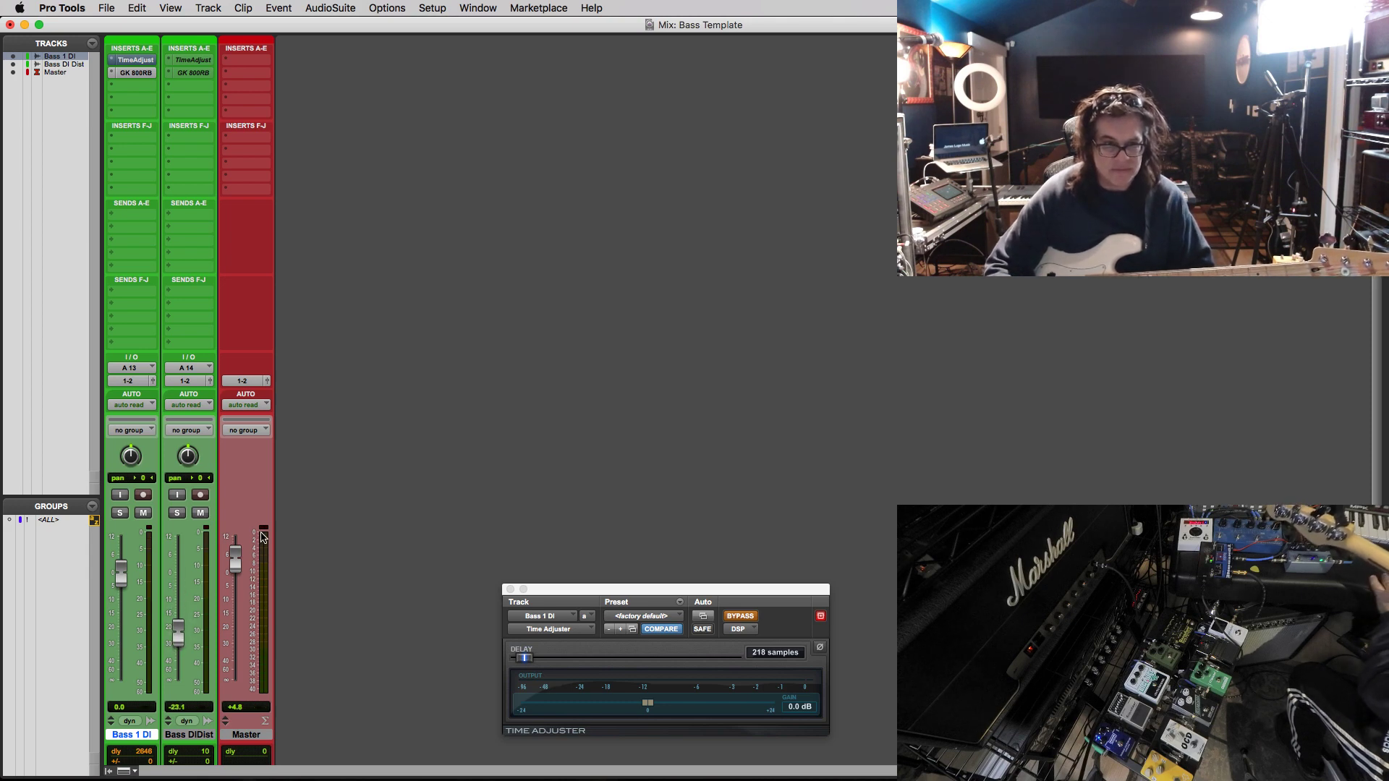
key(super+equal)
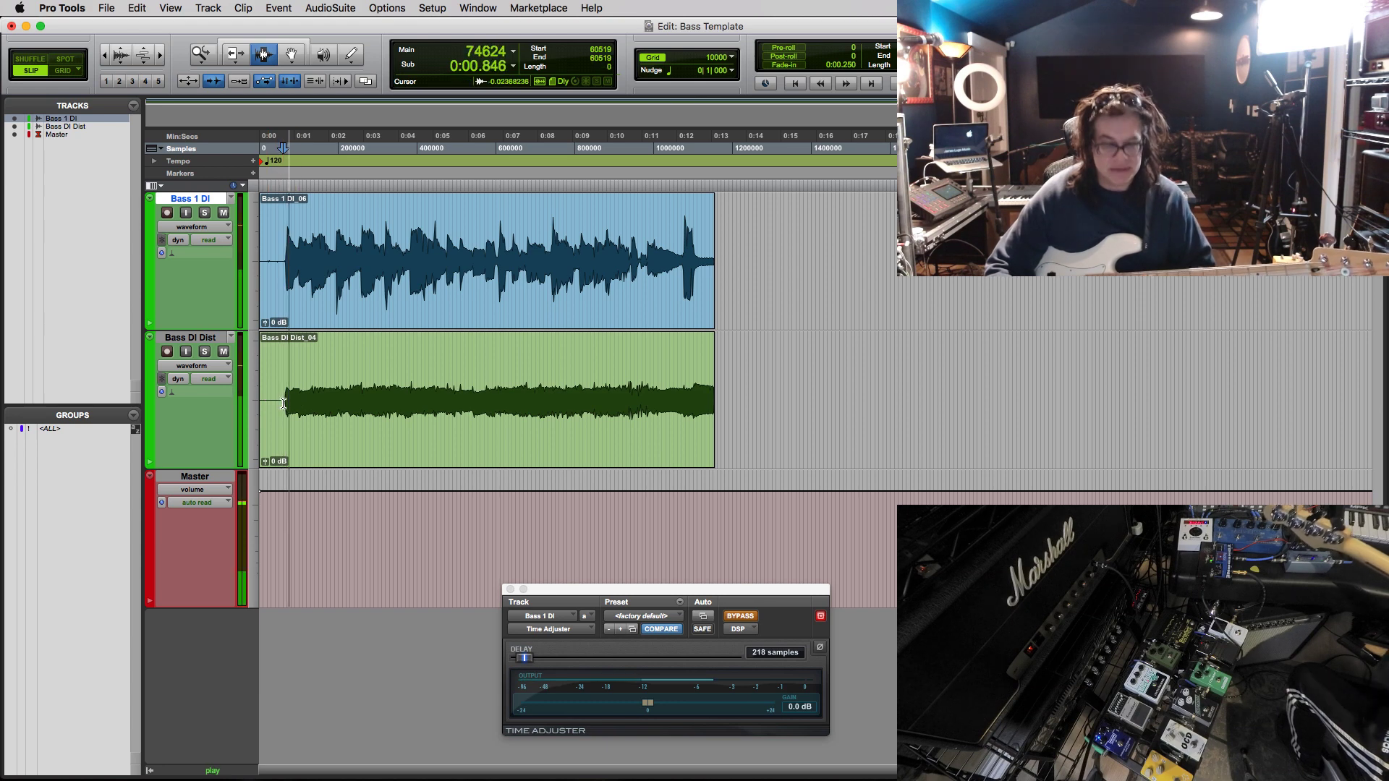
key(super+equal)
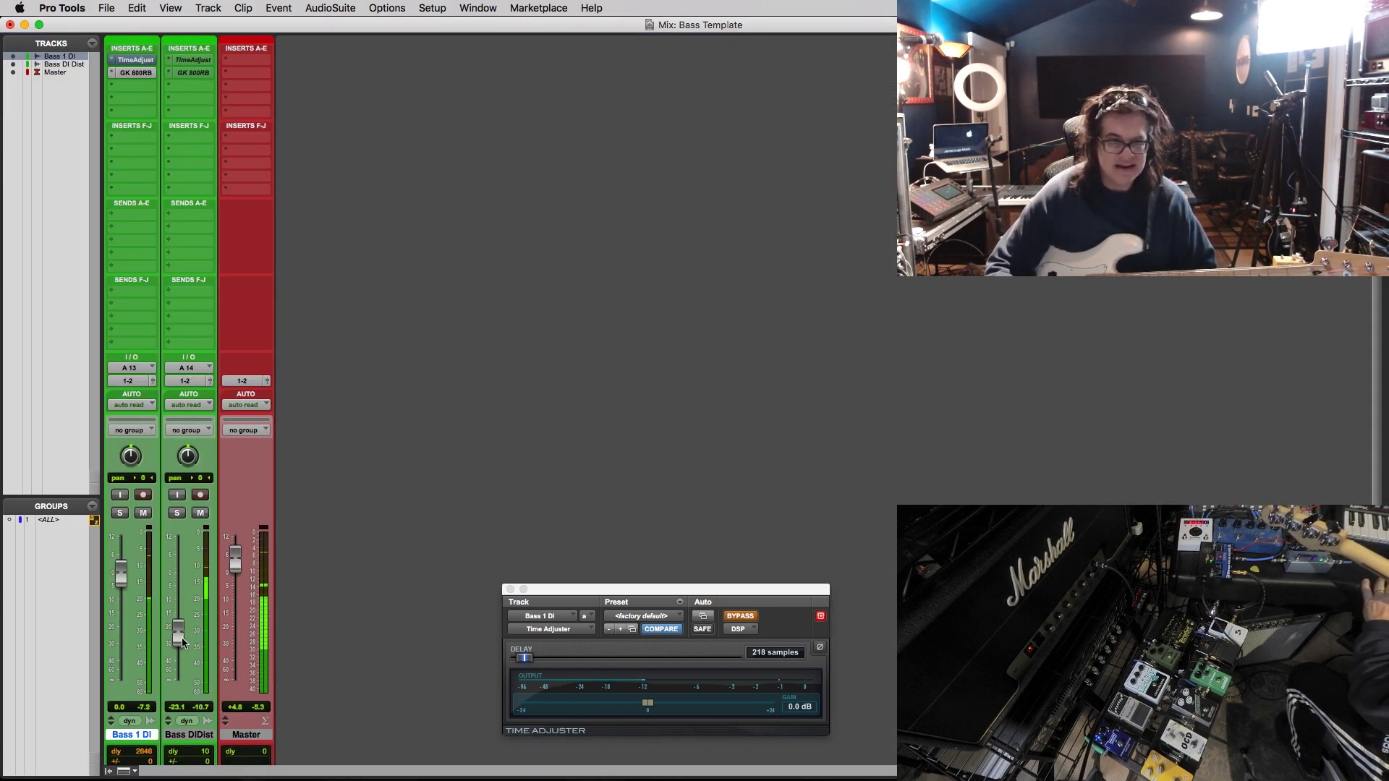
drag(183, 643, 184, 632)
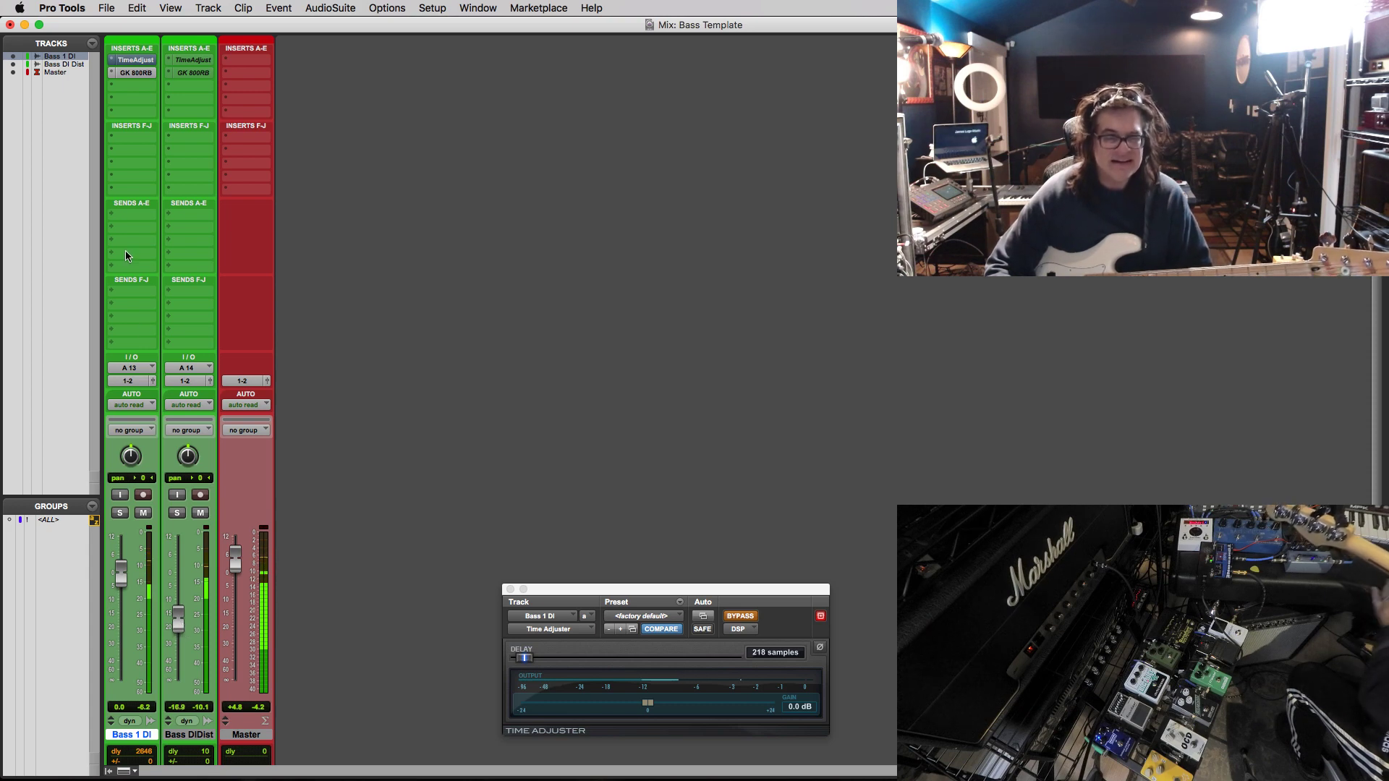
- Activate Bass DI Dist's inserts and GK 800RB amp, re-enable the DI delay, and solo-check the track
ctrl+super+click(193, 60)
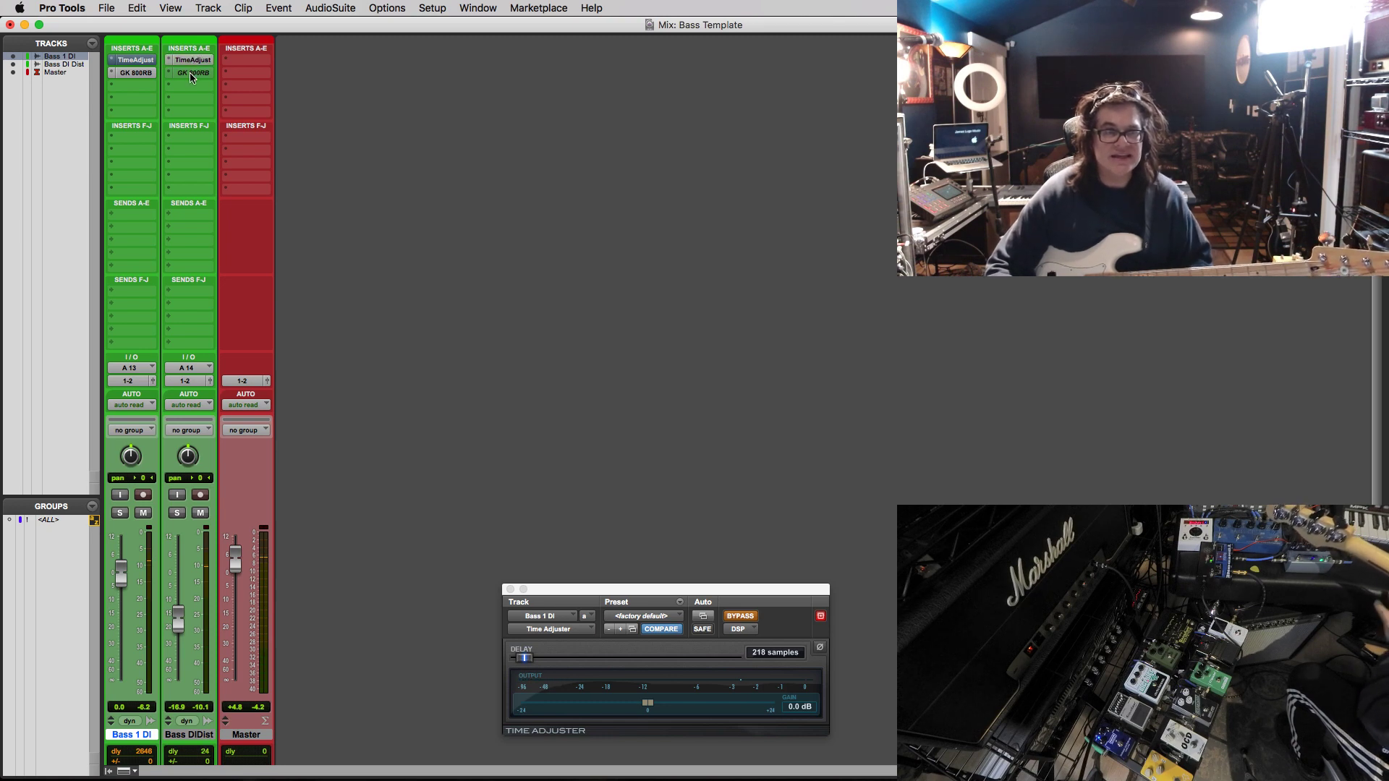
ctrl+super+click(193, 73)
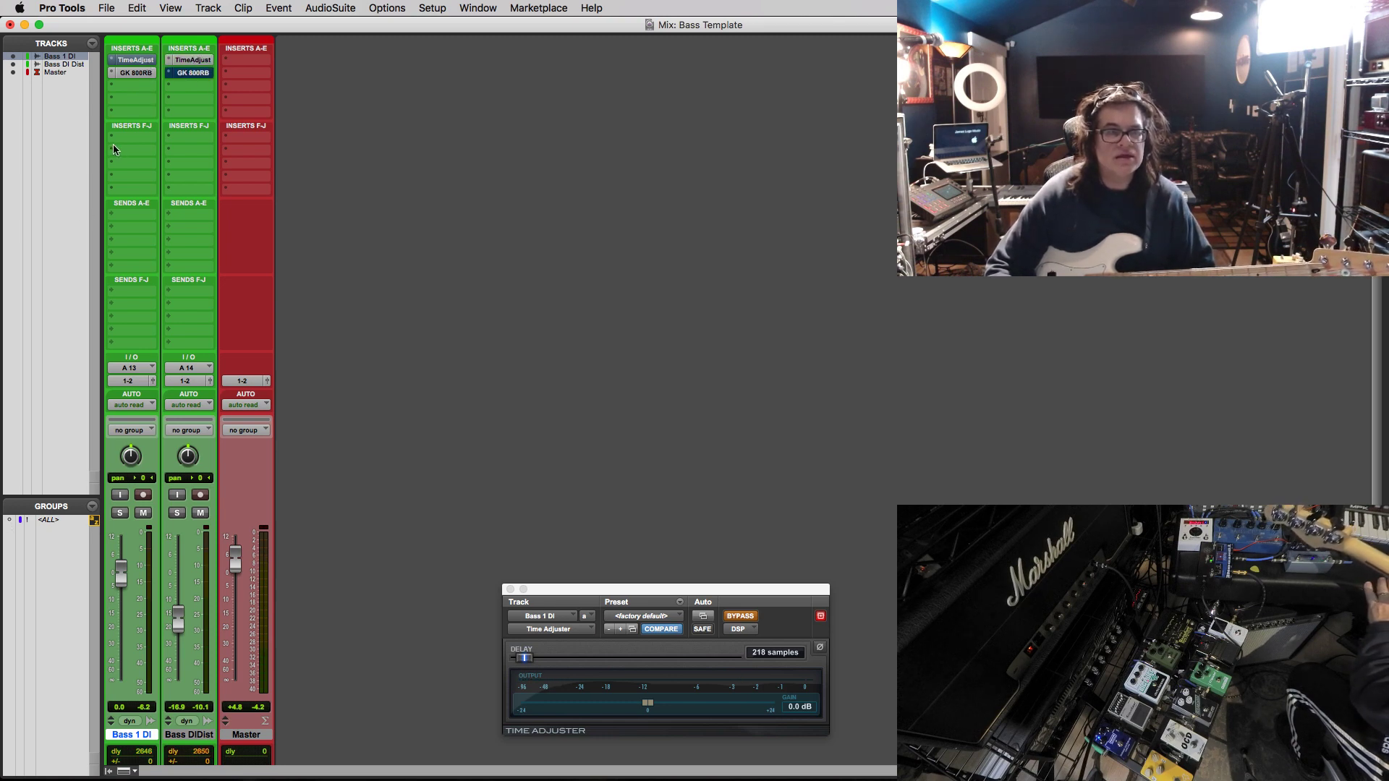
click(725, 616)
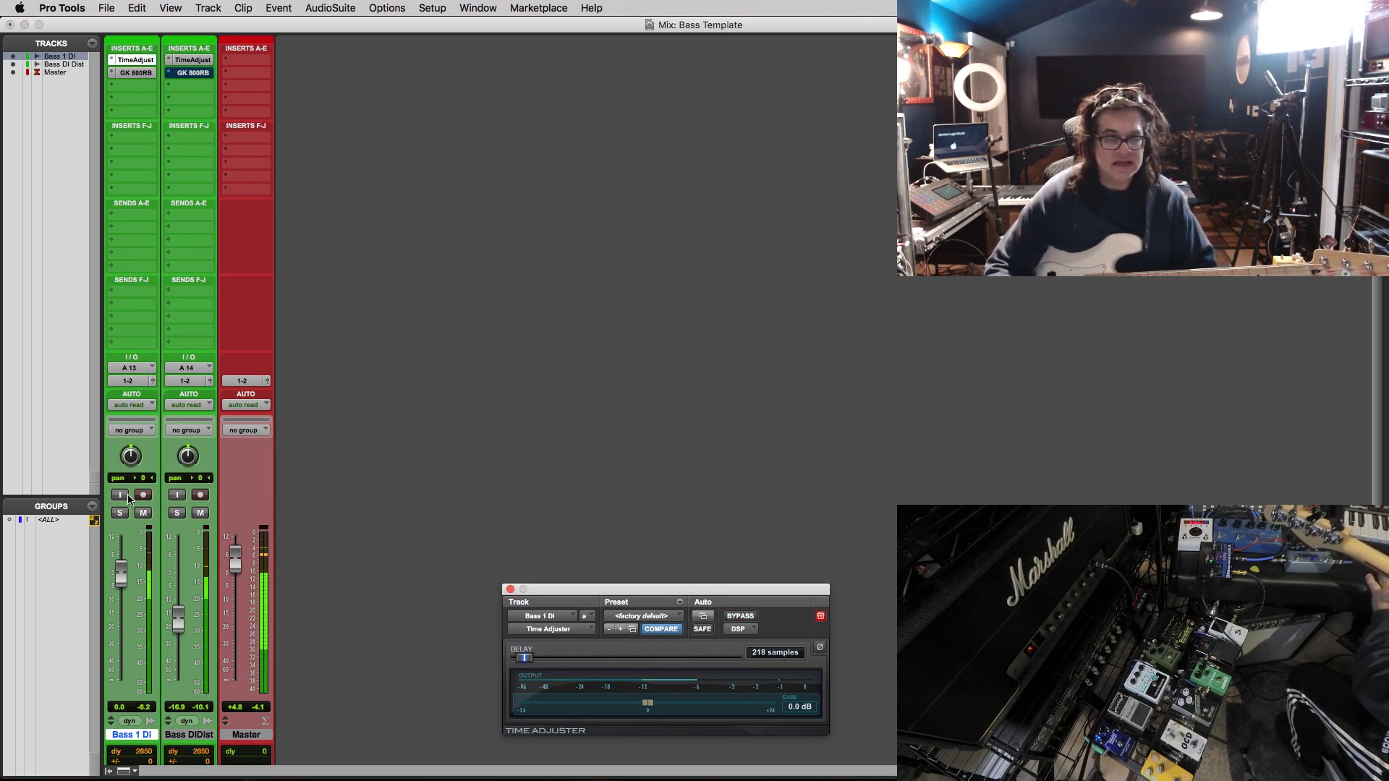
click(178, 514)
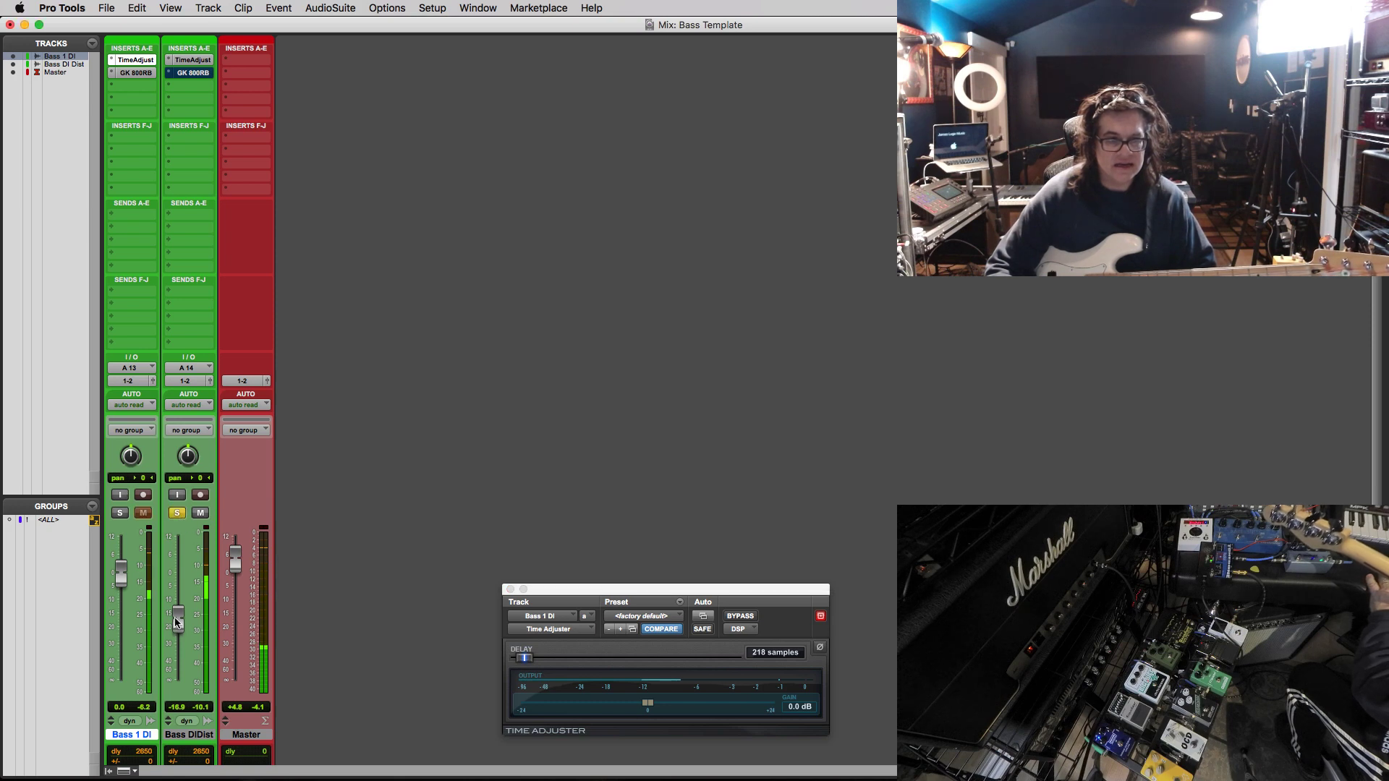
click(178, 513)
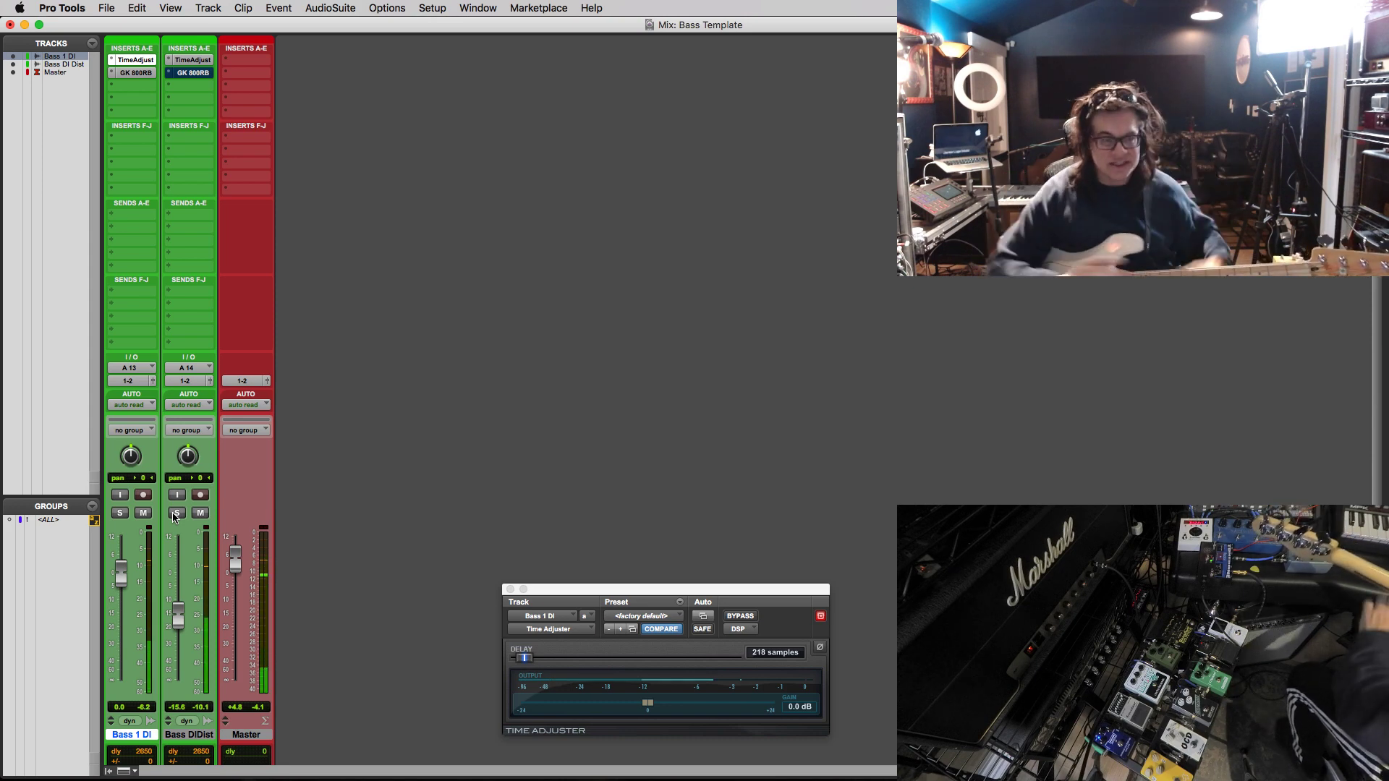
- Rename the Bass DI Dist track to 'Bass Dist'
double_click(196, 736)
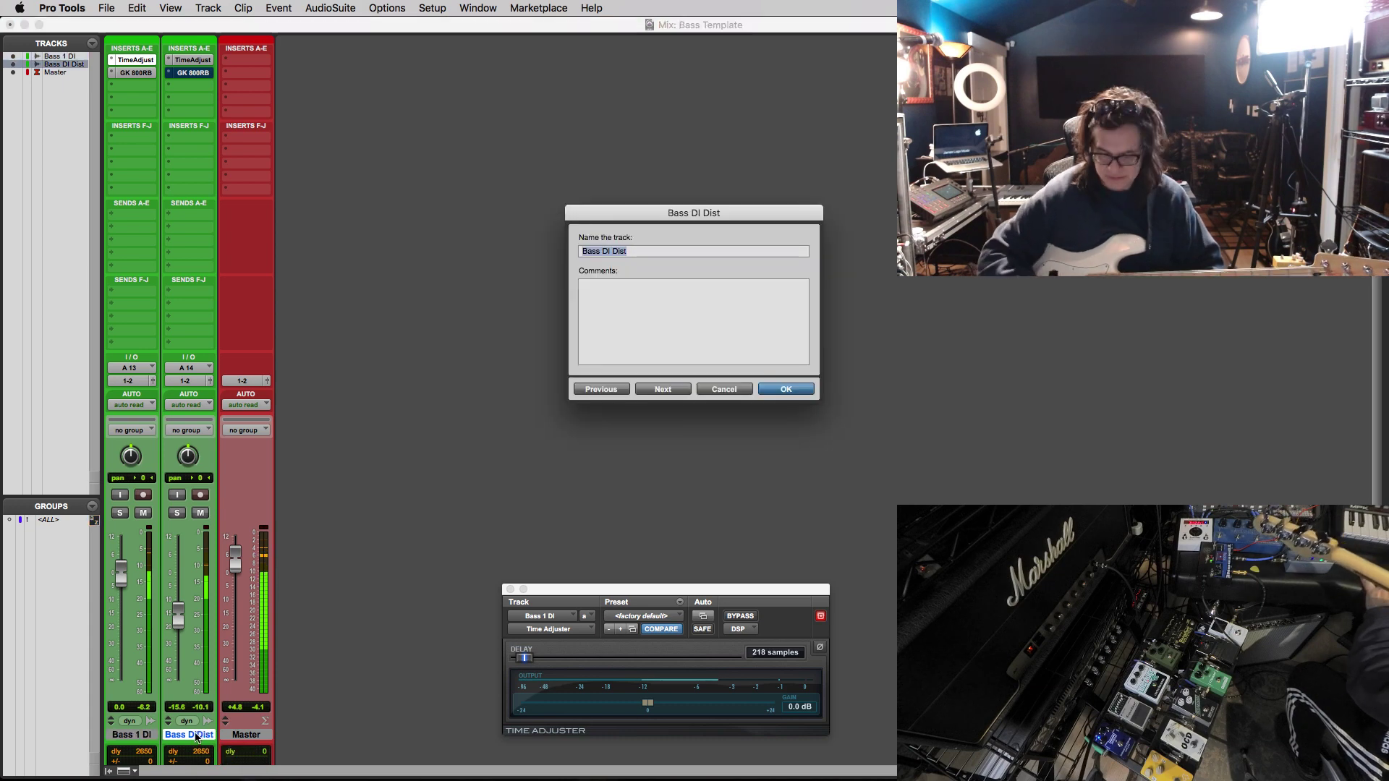
key(Right)
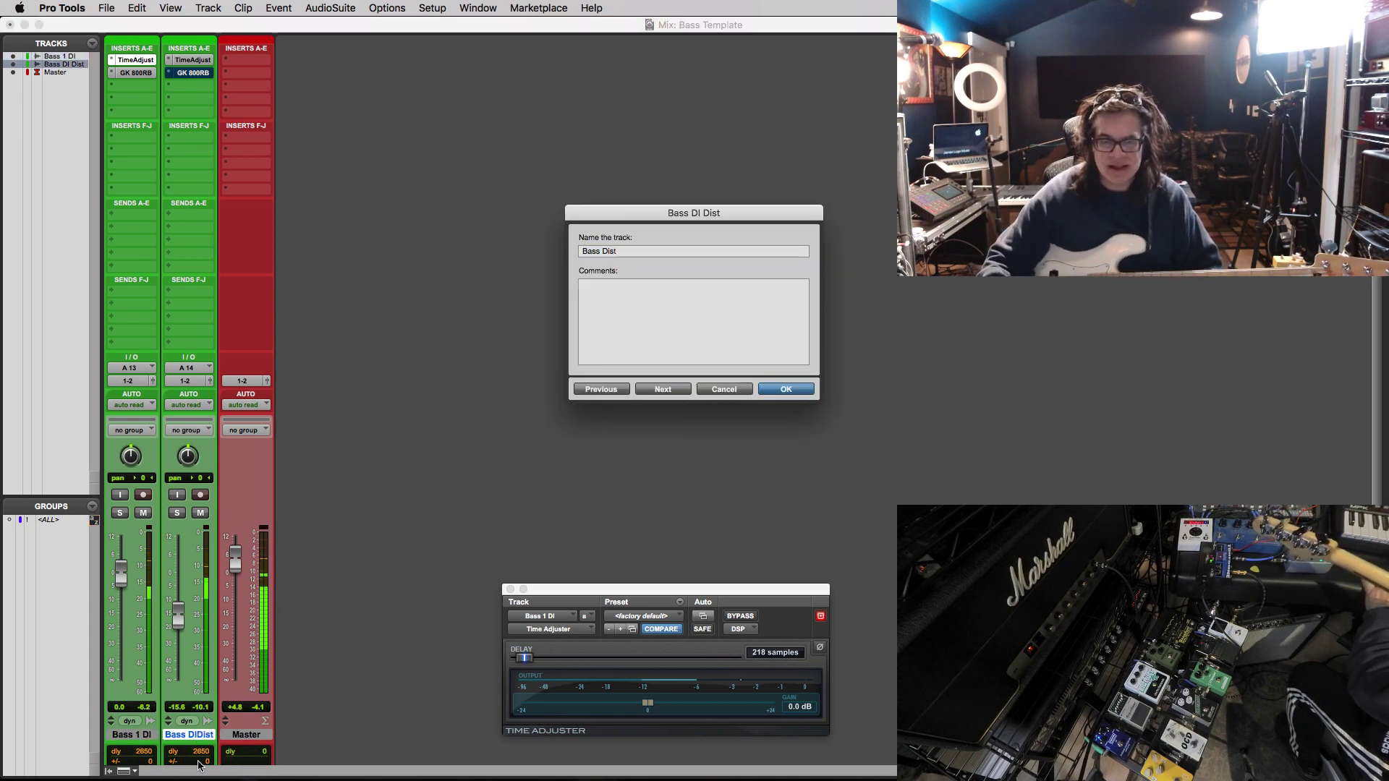
key(Return)
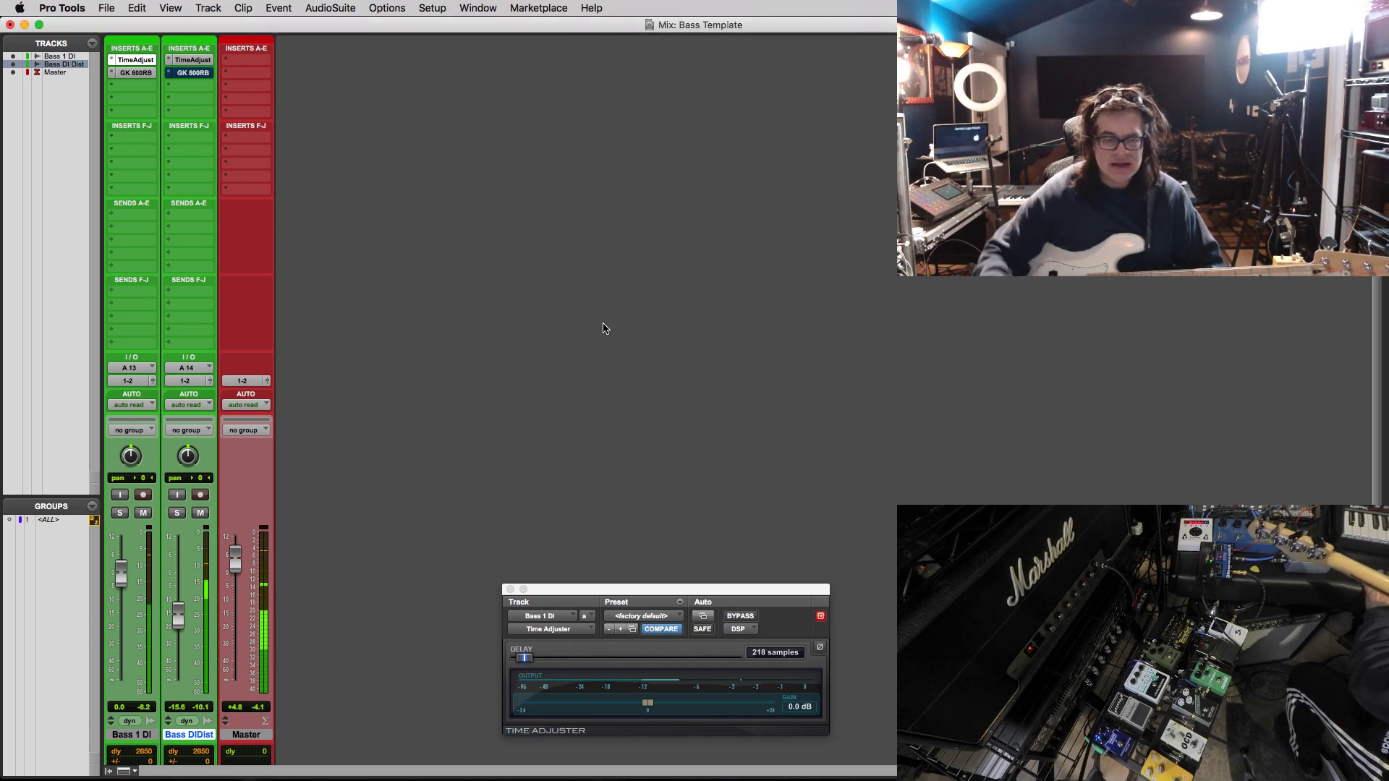
key(super+equal)
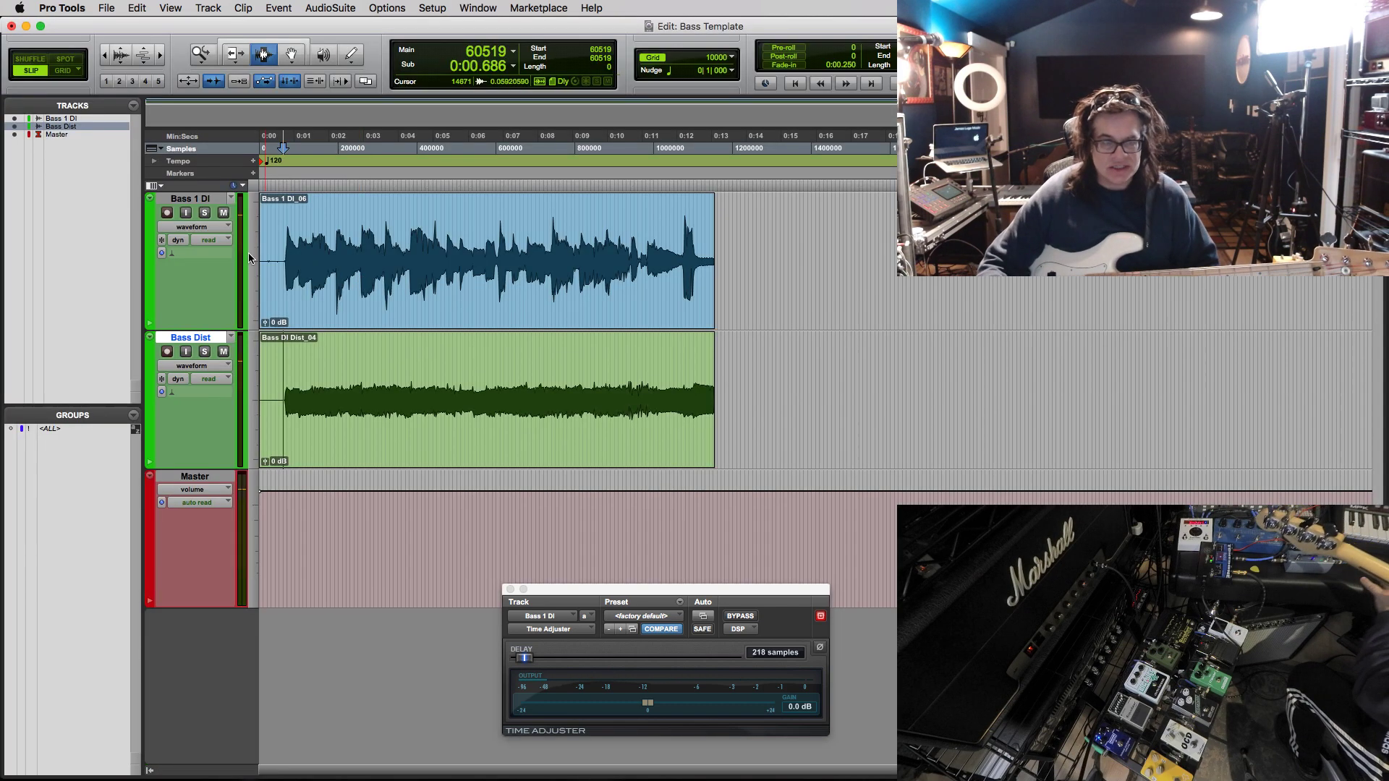
key(super+equal)
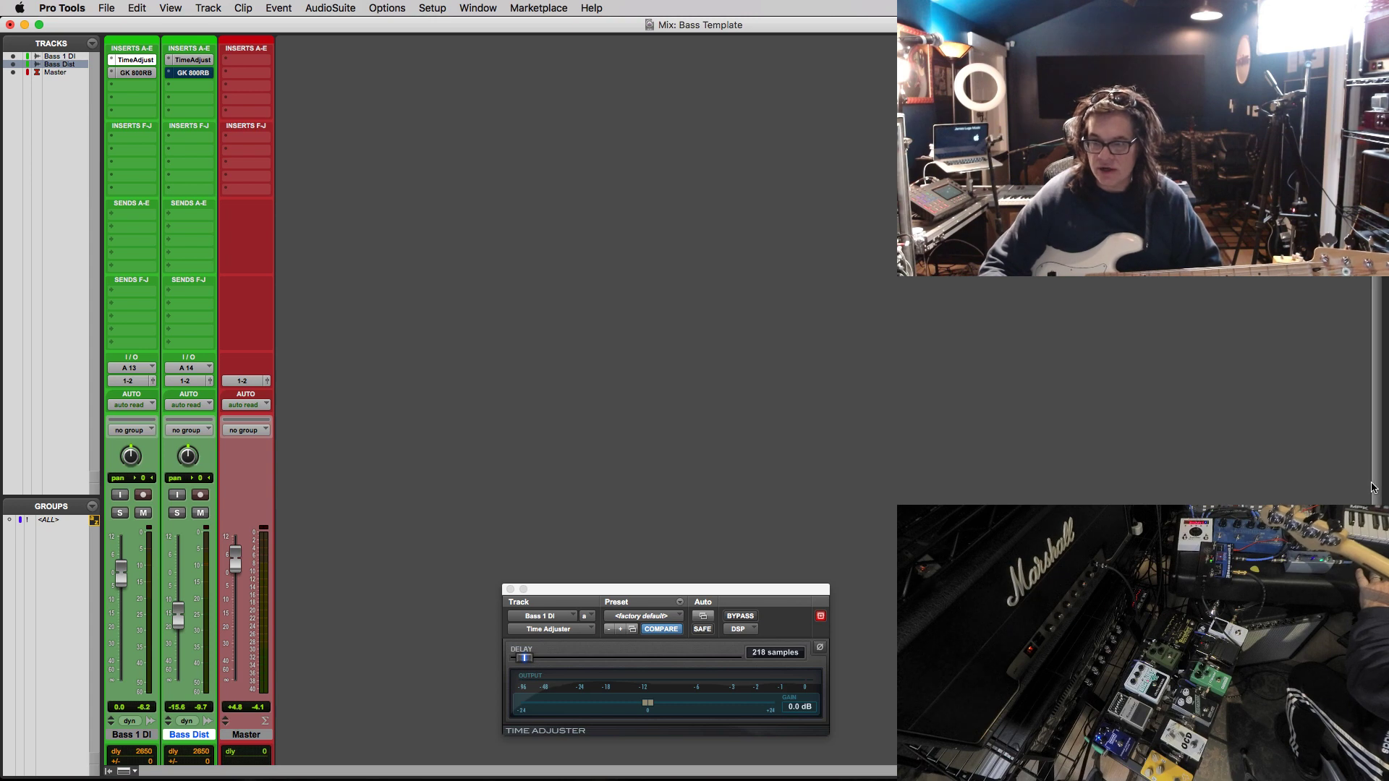
- Set the Bass 1 DI comment to 'DI 1' and the Bass Dist comment to 'DI'
scroll(821, 566, down, 3)
click(156, 729)
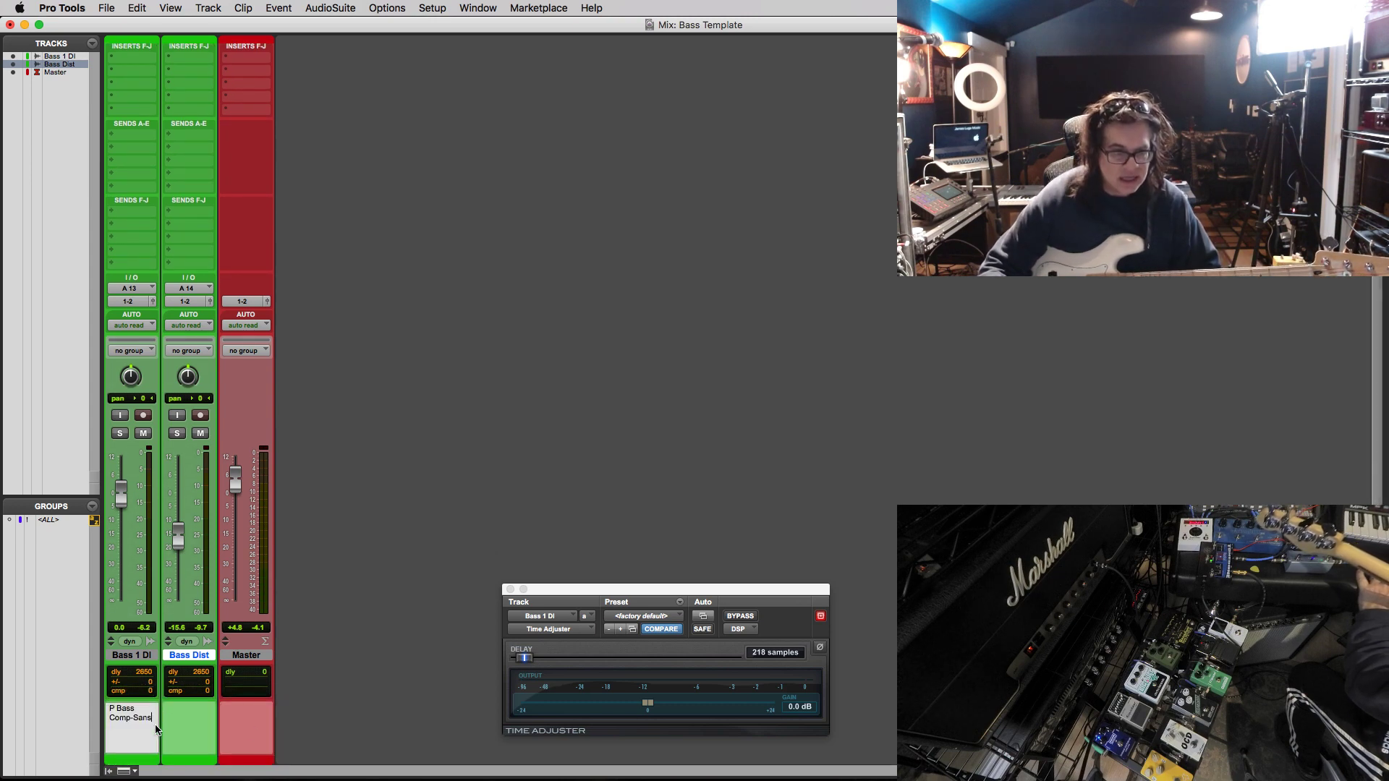
drag(156, 717, 102, 703)
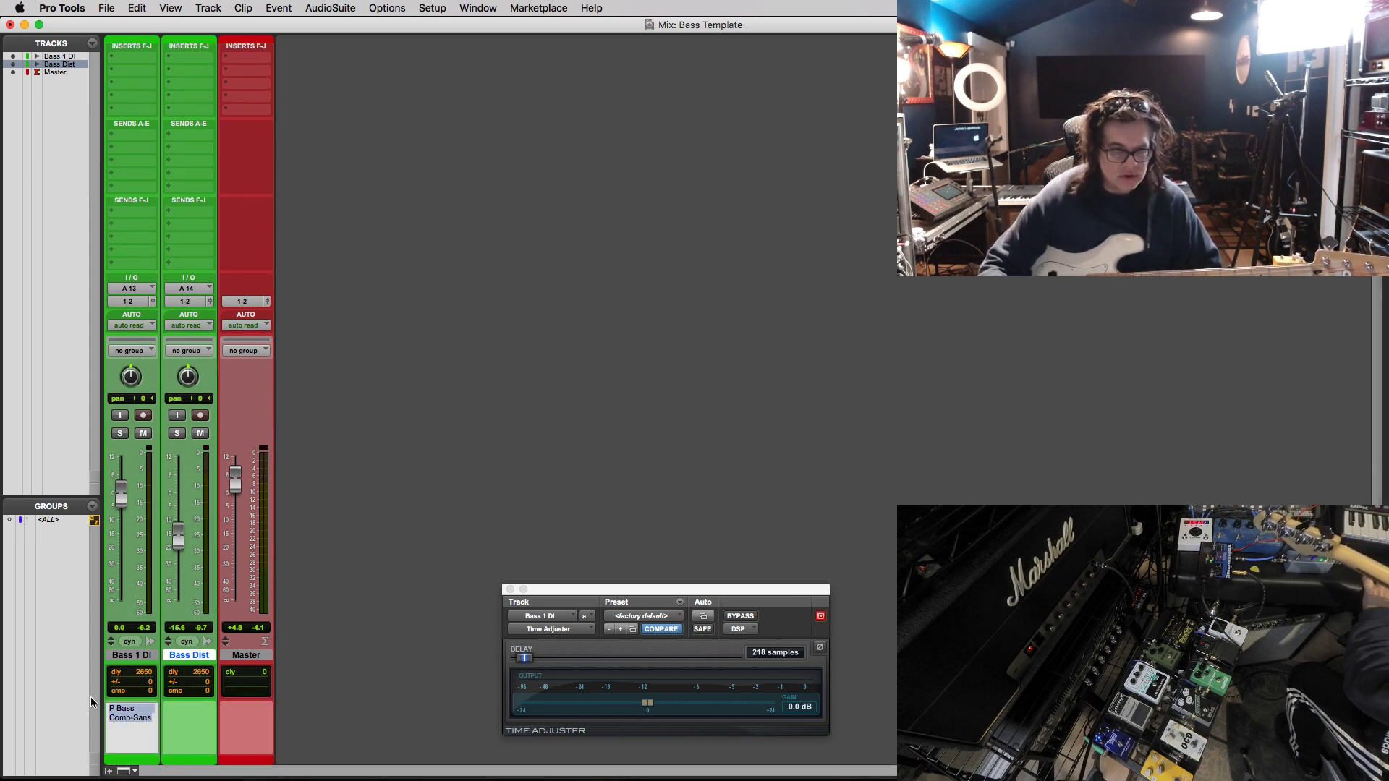
text(DI)
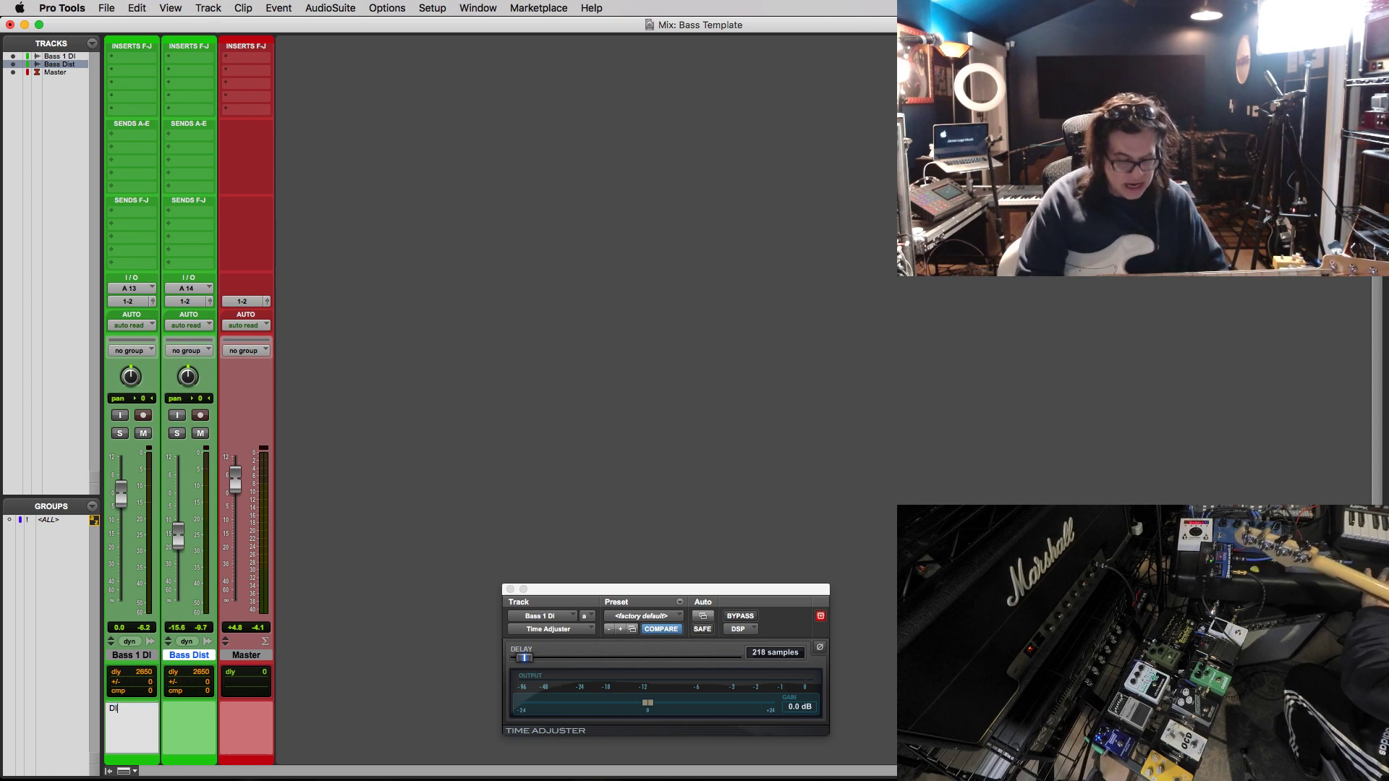
text( 1)
click(183, 713)
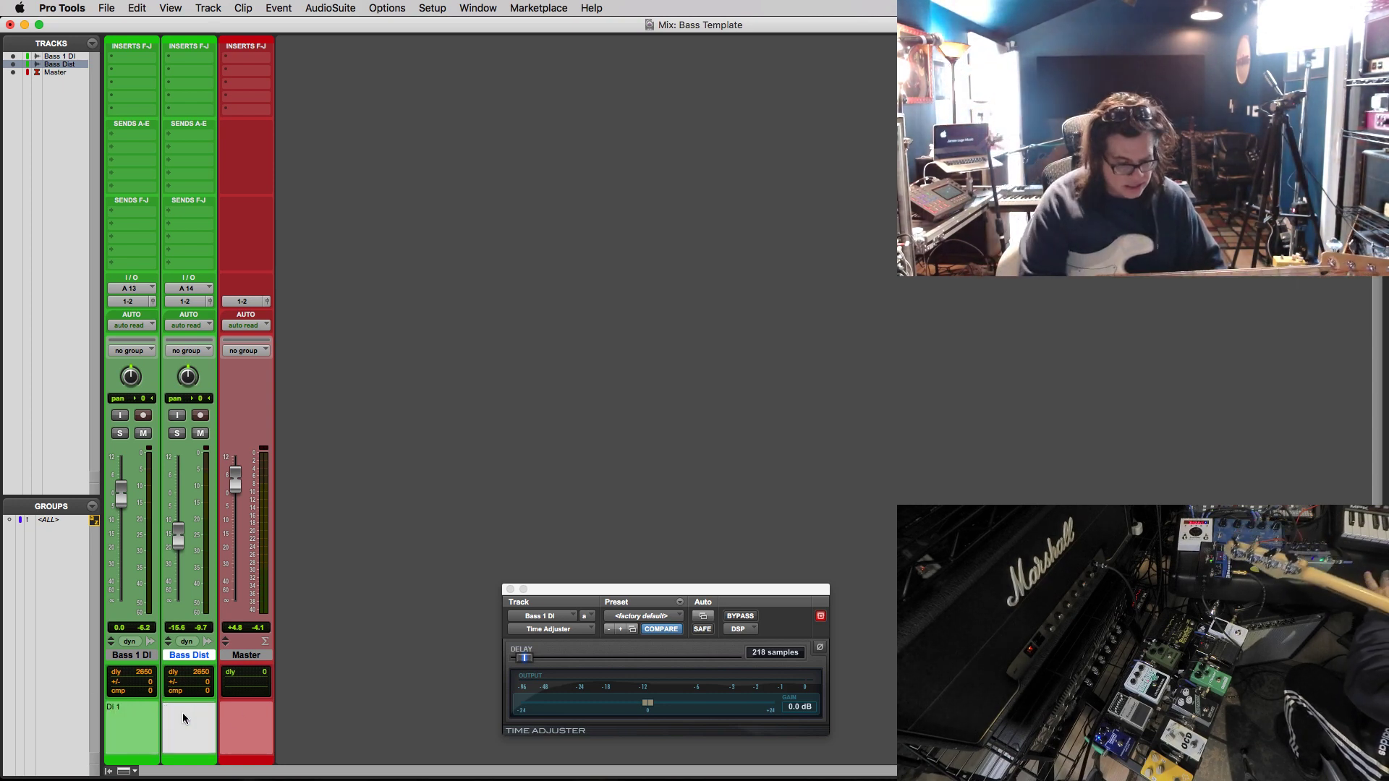
text(DI 2)
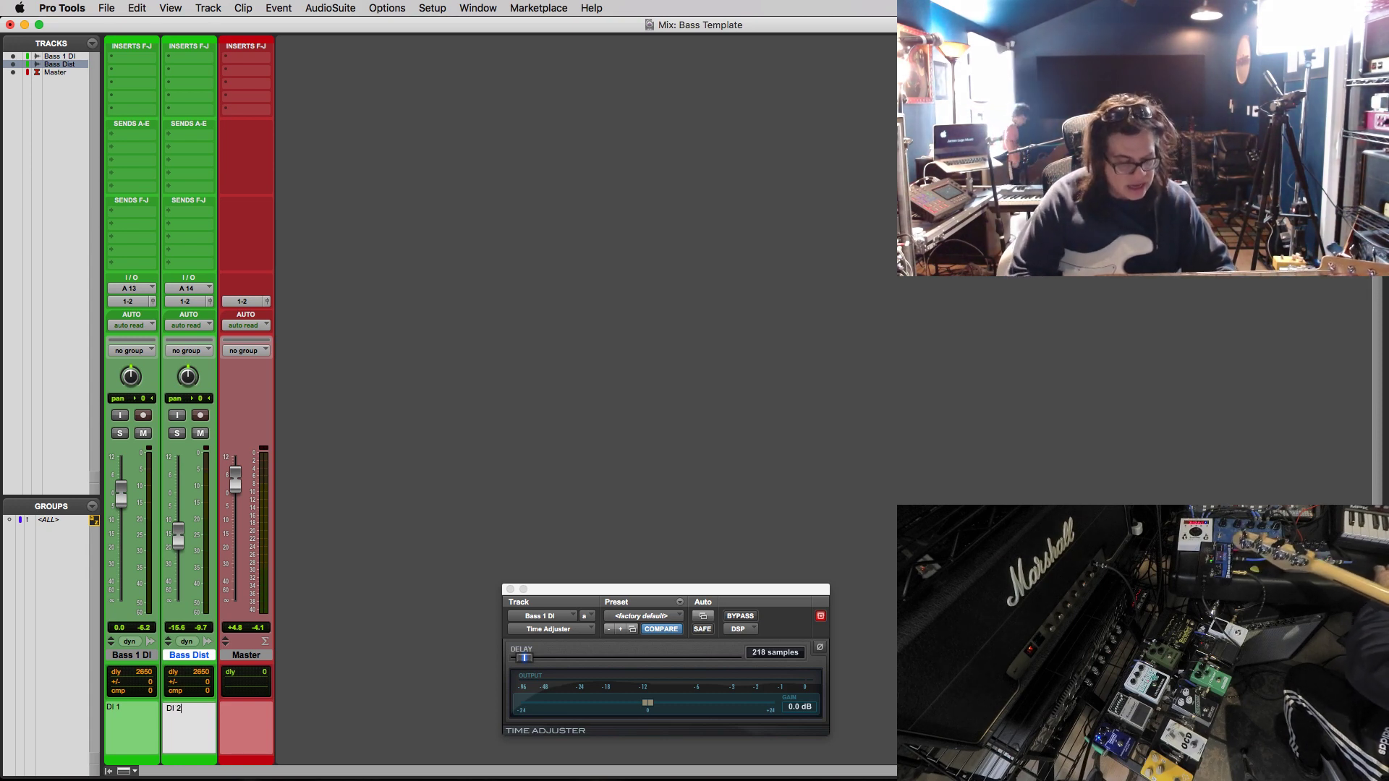
key(Return)
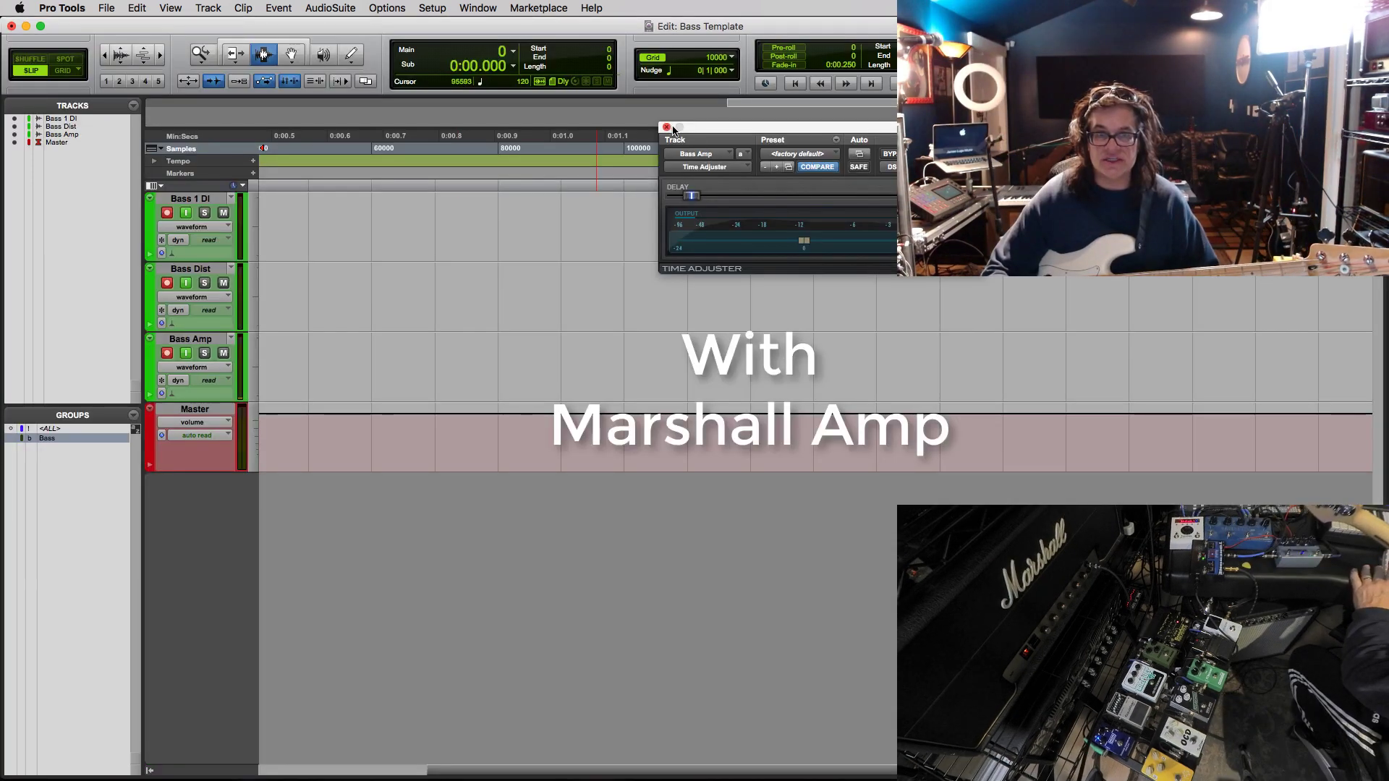
- Record a roughly 29-second bass take on all three tracks, zooming out to follow it
drag(710, 132, 539, 638)
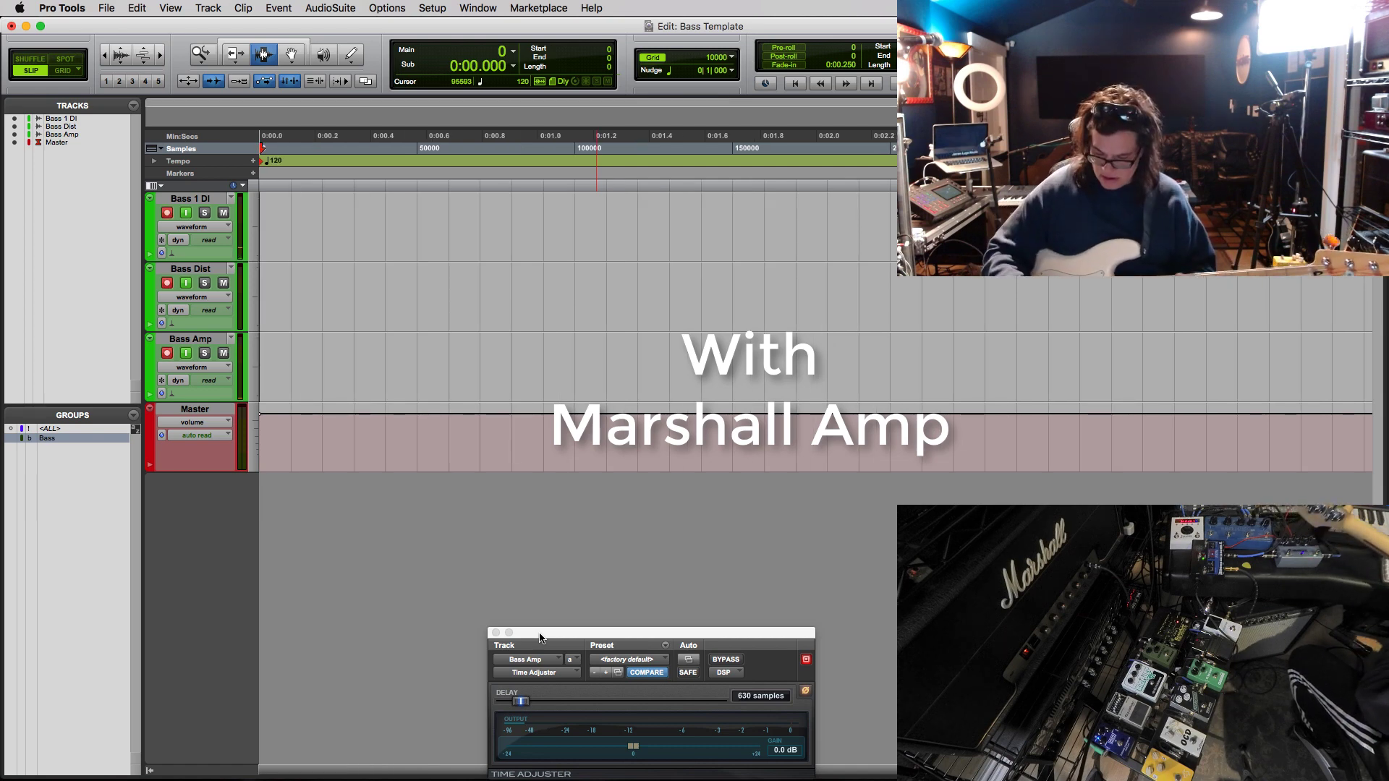
key(super+space)
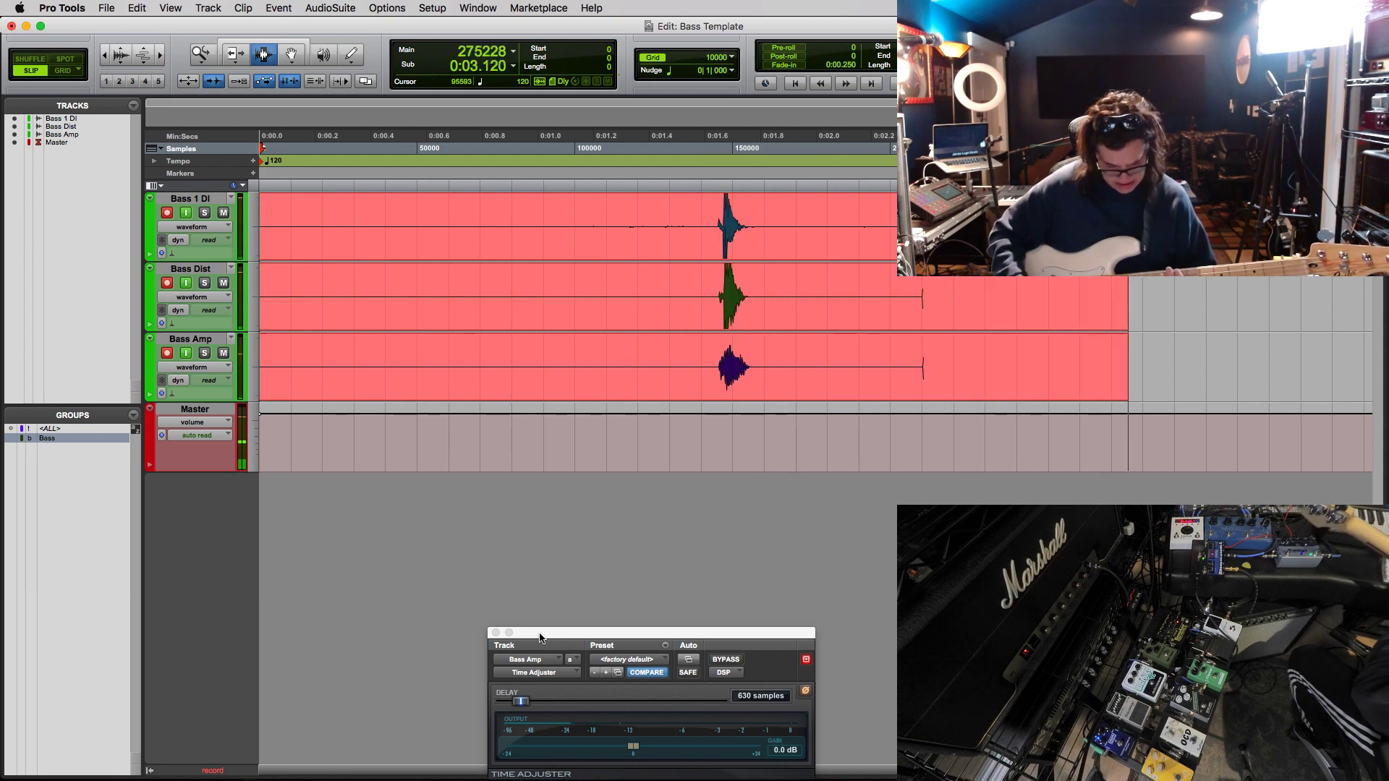
key(super+bracketleft)
key(super+bracketleft)
key(super+bracketleft)
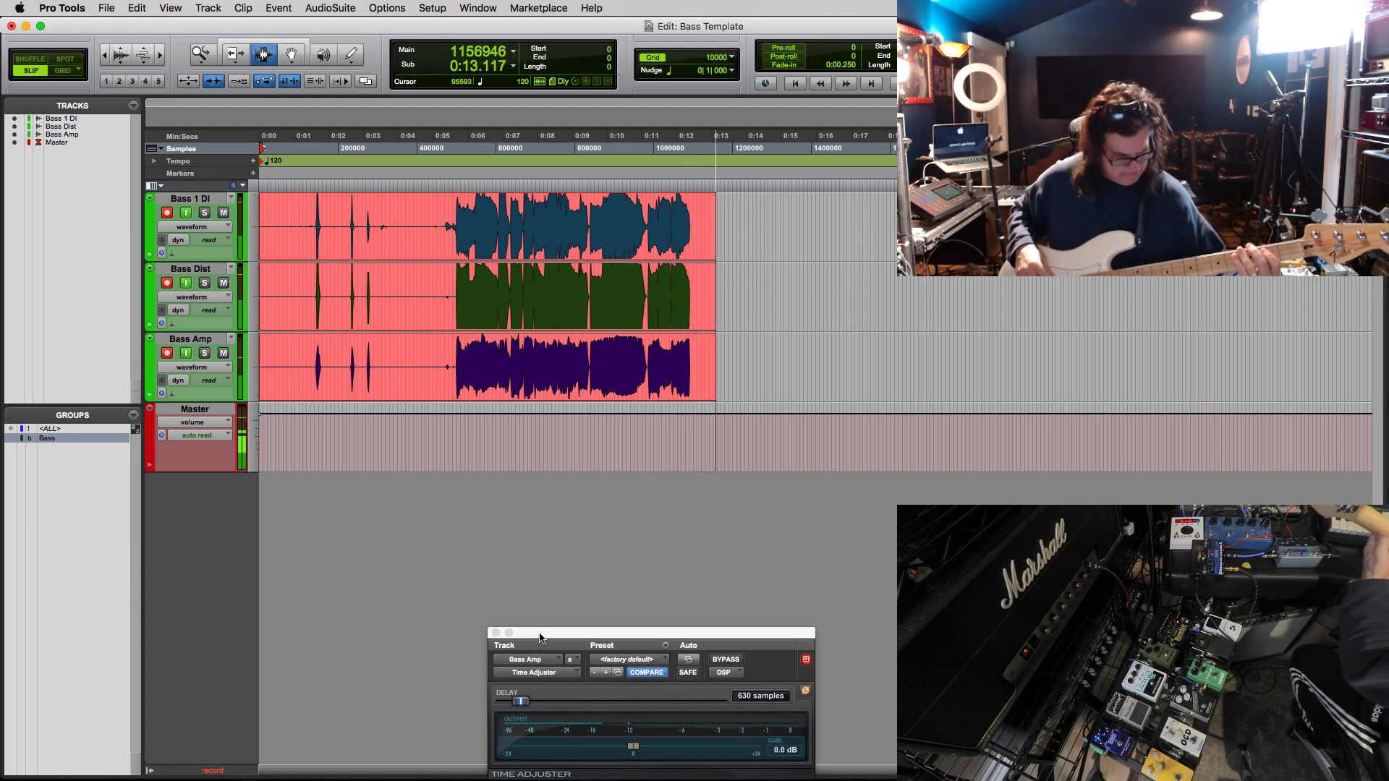
key(super+bracketleft)
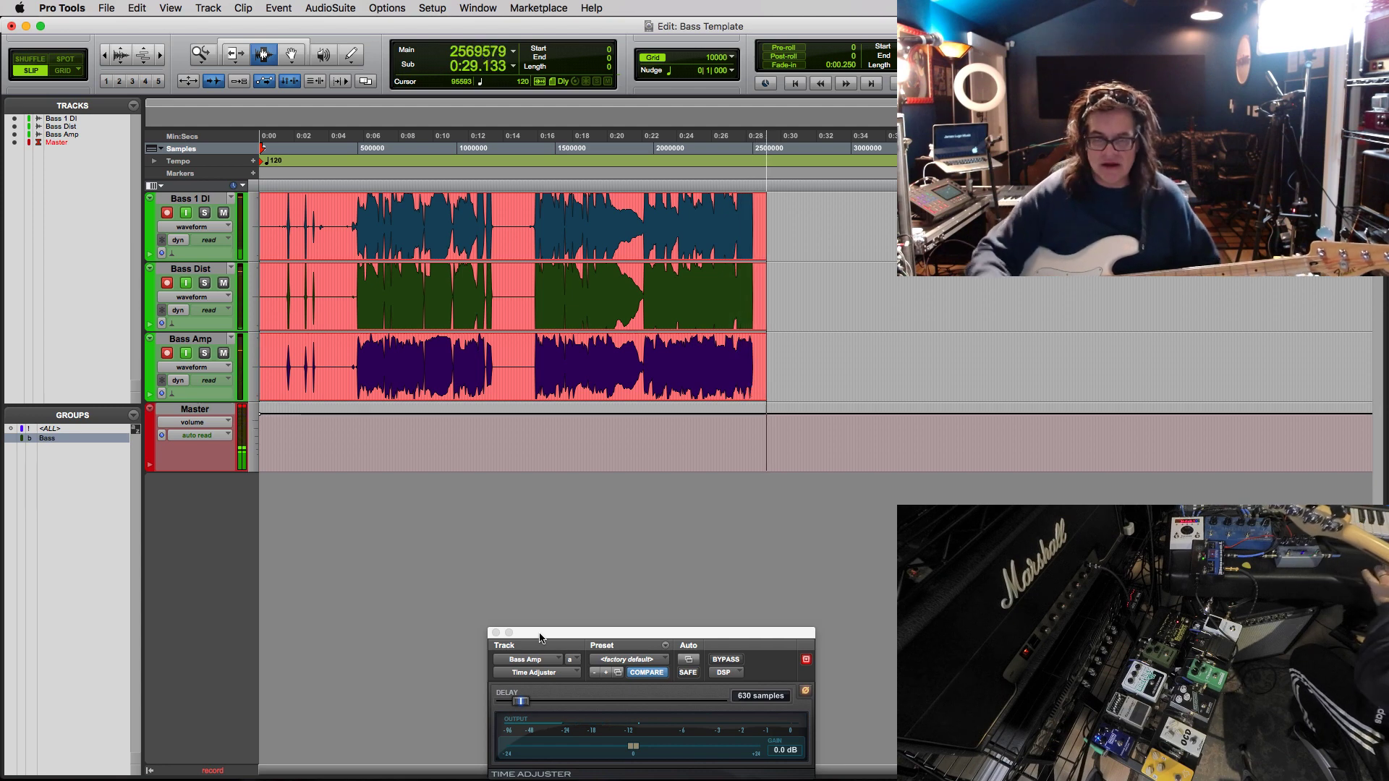
key(space)
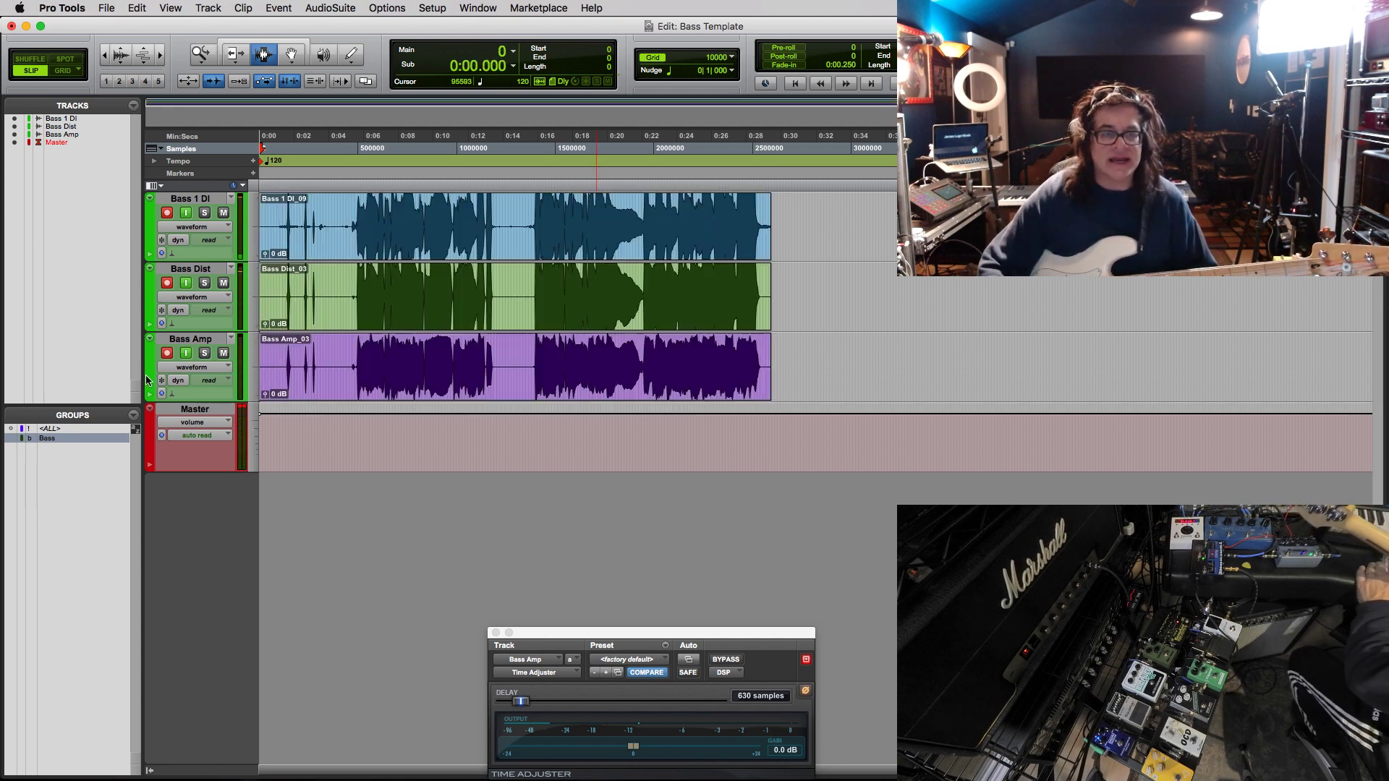
- Disarm the three bass tracks and zoom in with taller waveforms to compare the first-note attacks
click(167, 214)
double_click(194, 58)
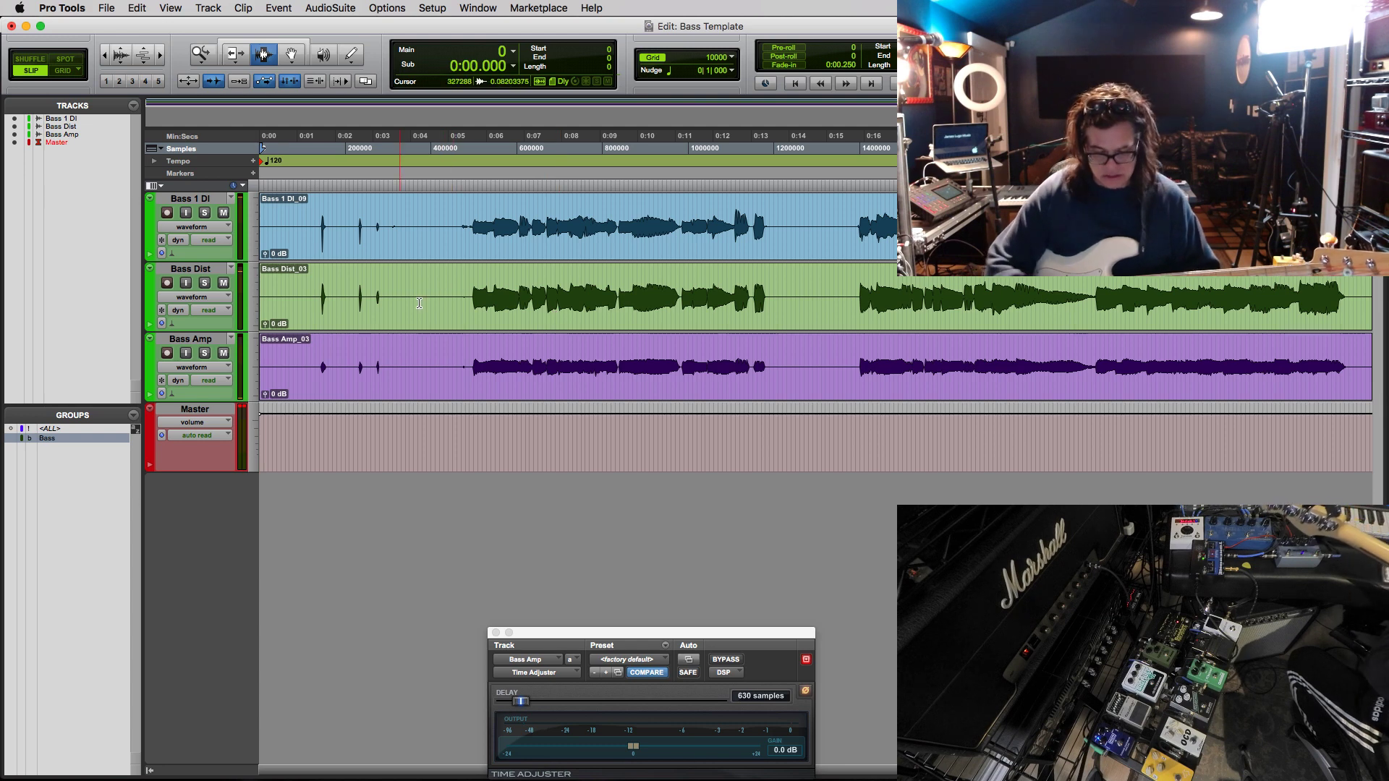
key(super+bracketright)
key(super+bracketright)
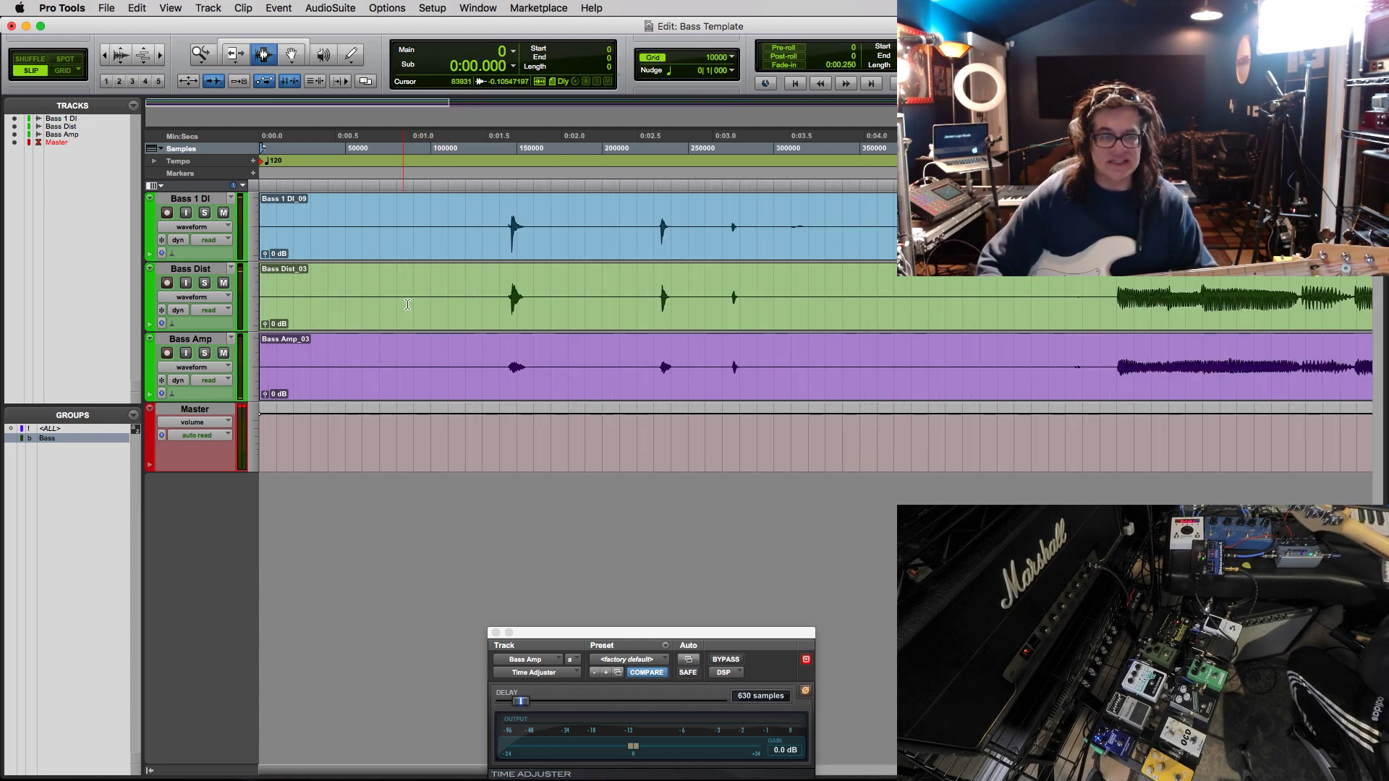
click(512, 305)
key(super+bracketright)
key(super+bracketright)
key(super+bracketright)
key(super+bracketright)
key(super+bracketright)
key(super+bracketright)
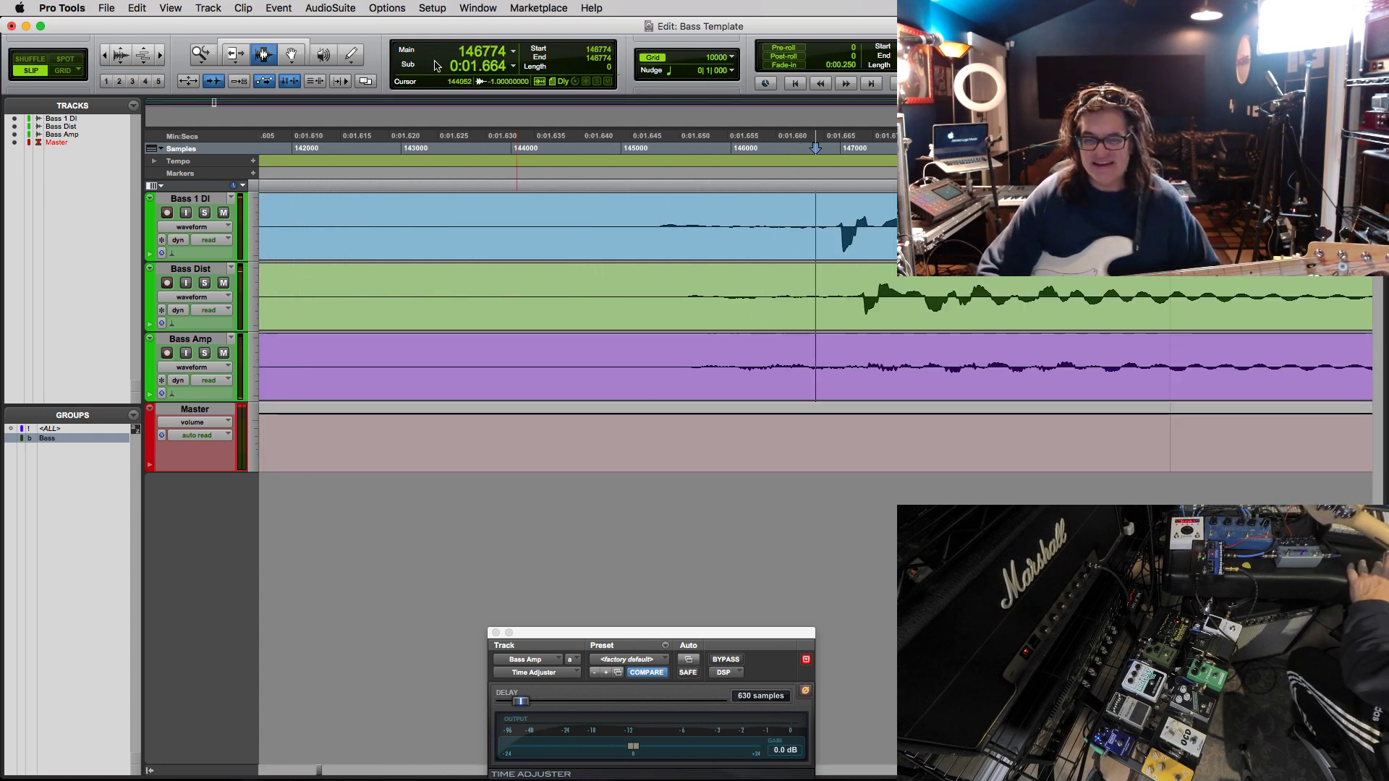
click(120, 53)
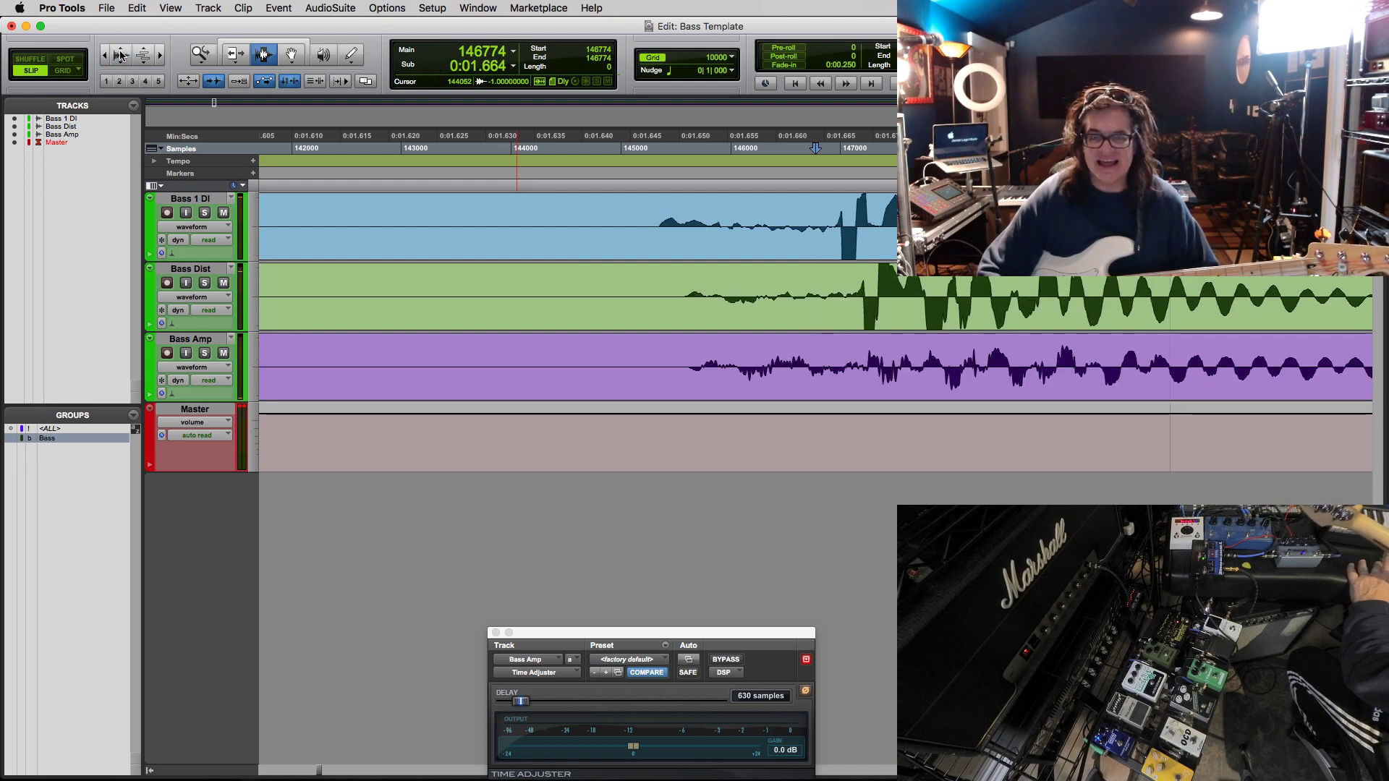
click(860, 340)
key(super+bracketright)
key(super+bracketright)
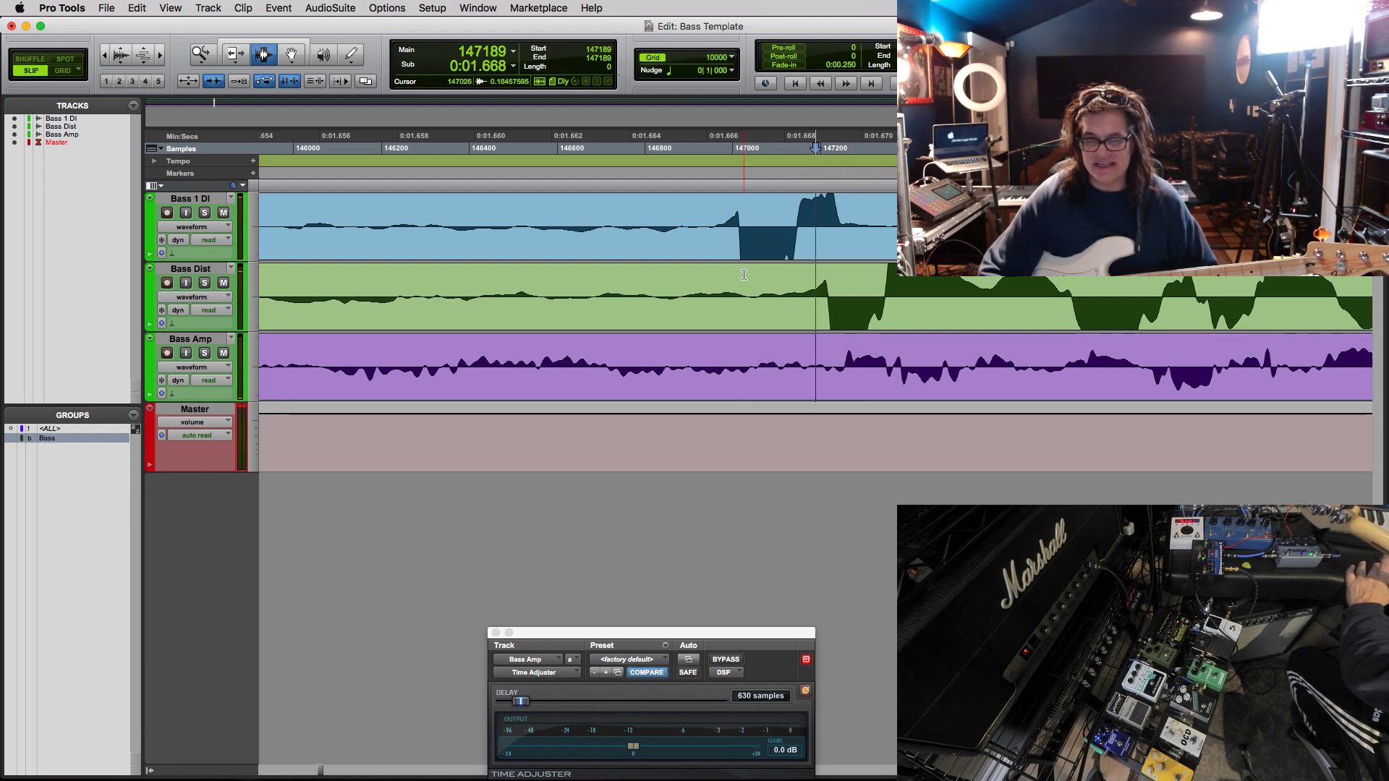
- Zoom out to the whole take, set playback to start at 0:05.585, and show the mixer
double_click(200, 54)
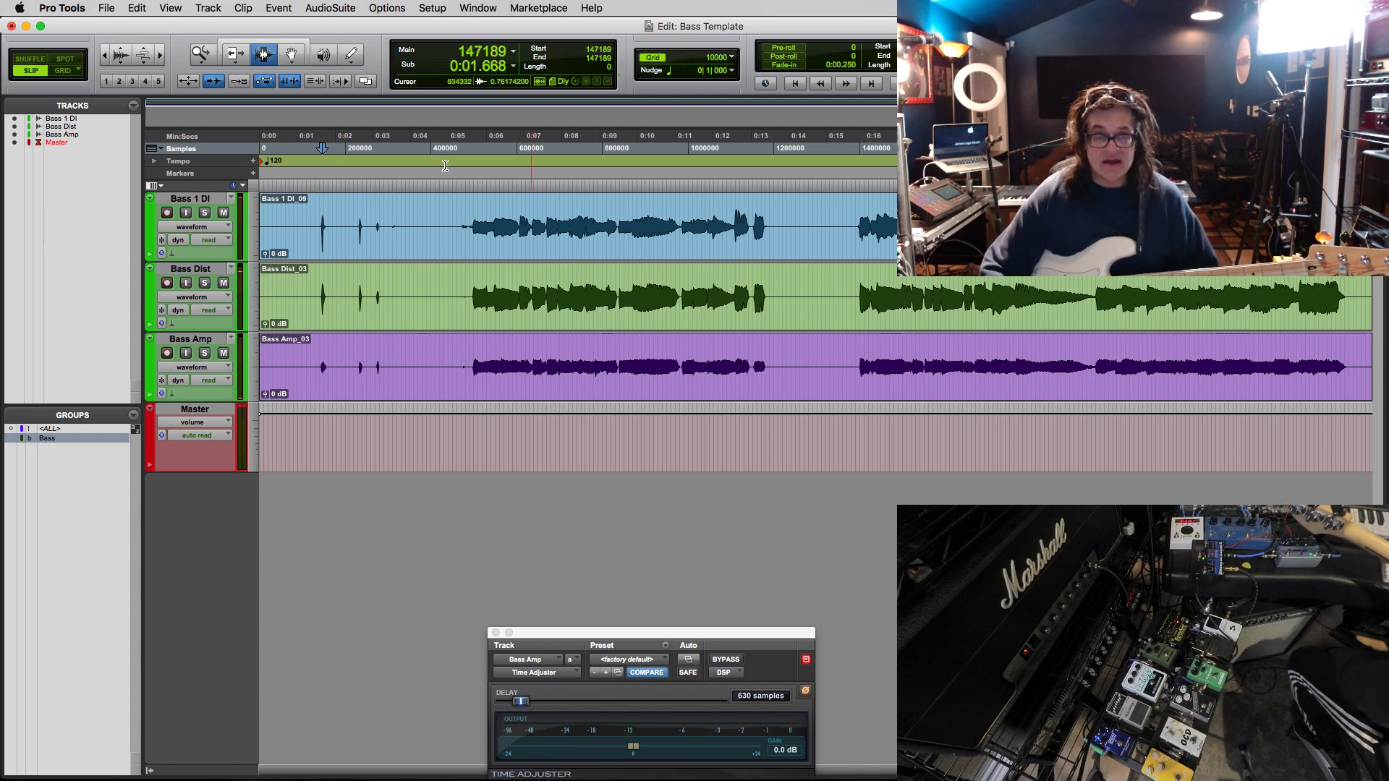
click(471, 186)
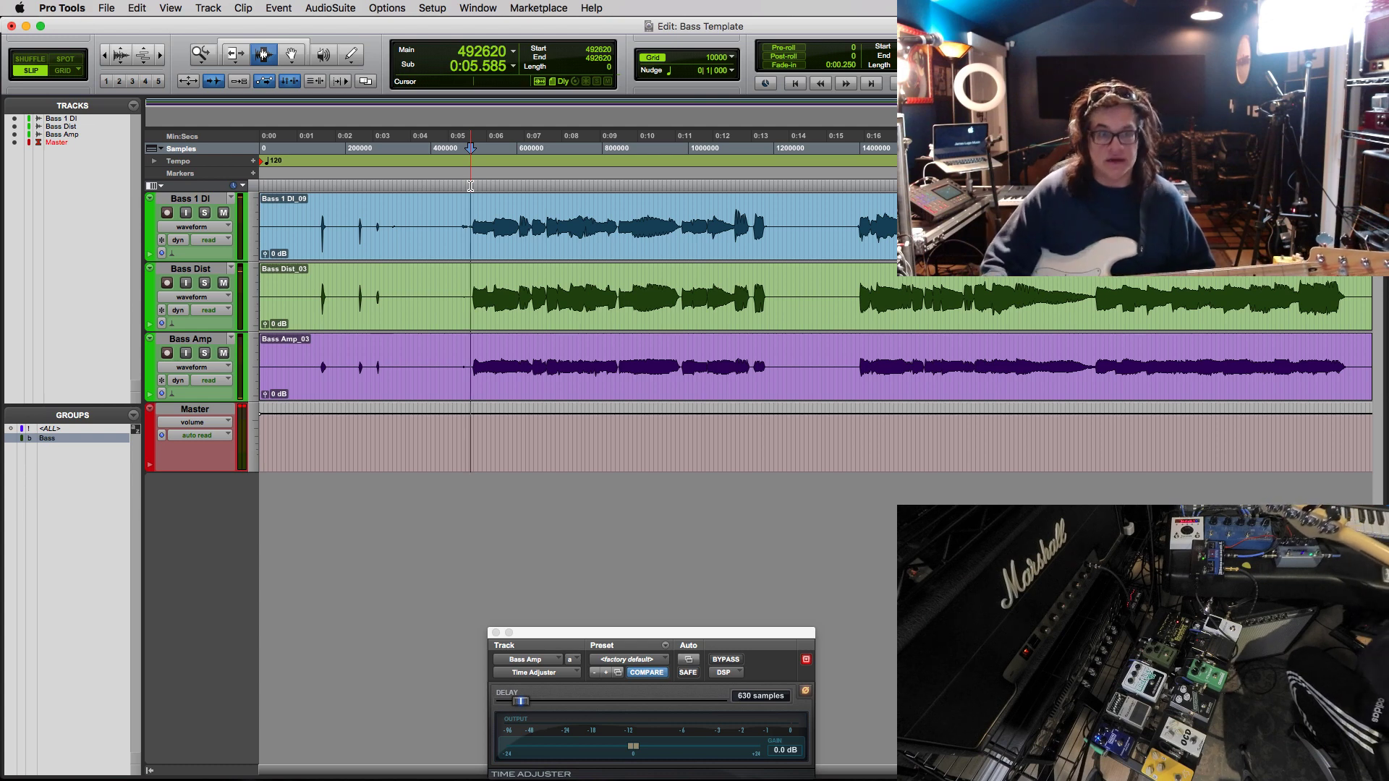
key(super+equal)
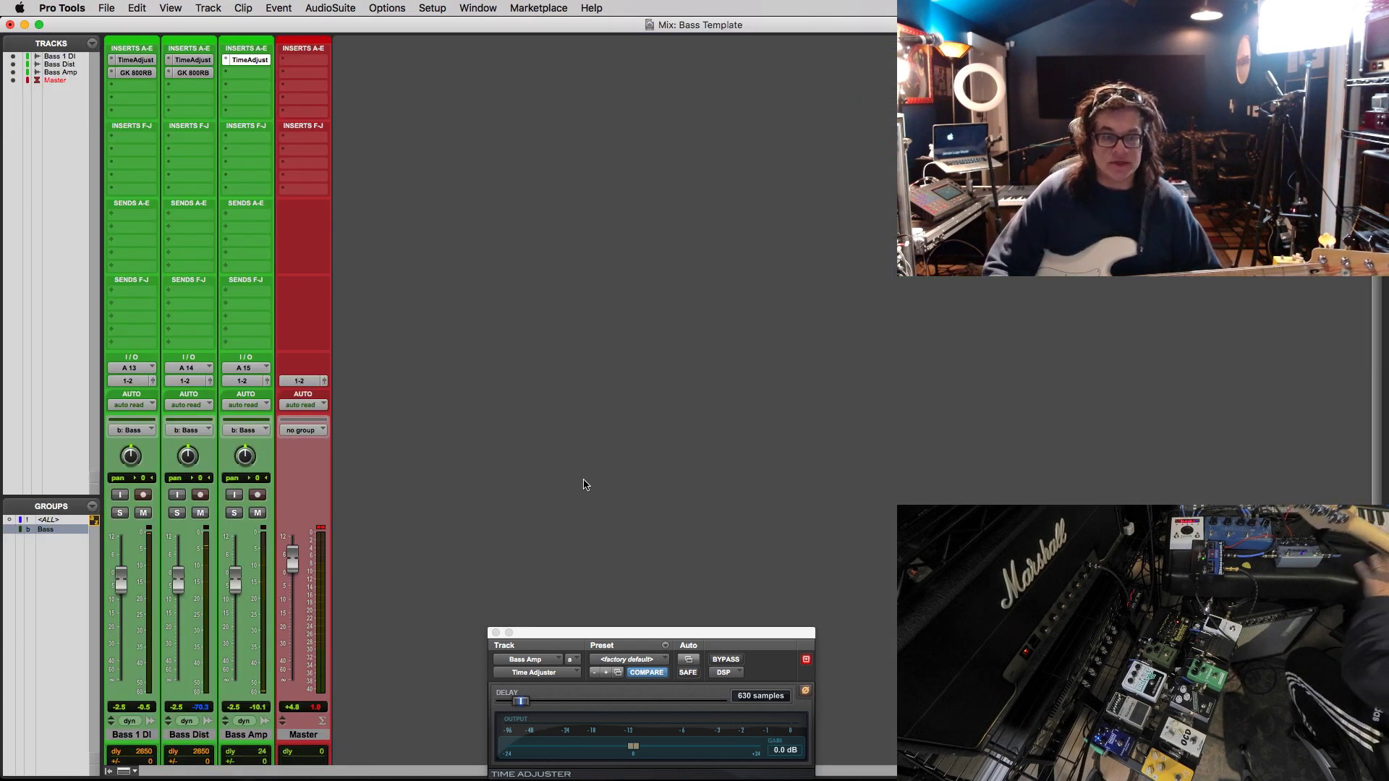
- Lower the three grouped bass faders to -5.4 dB during playback
key(super+equal)
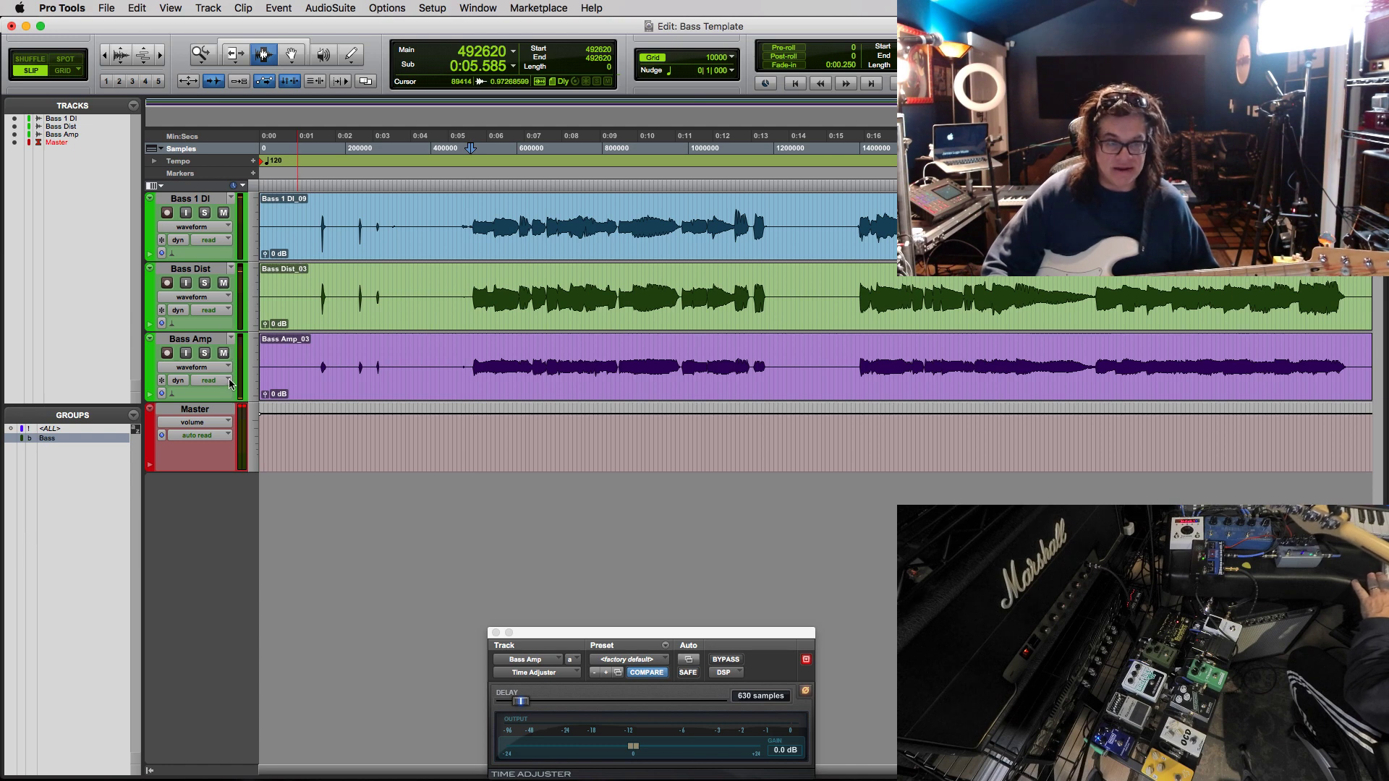
key(super+equal)
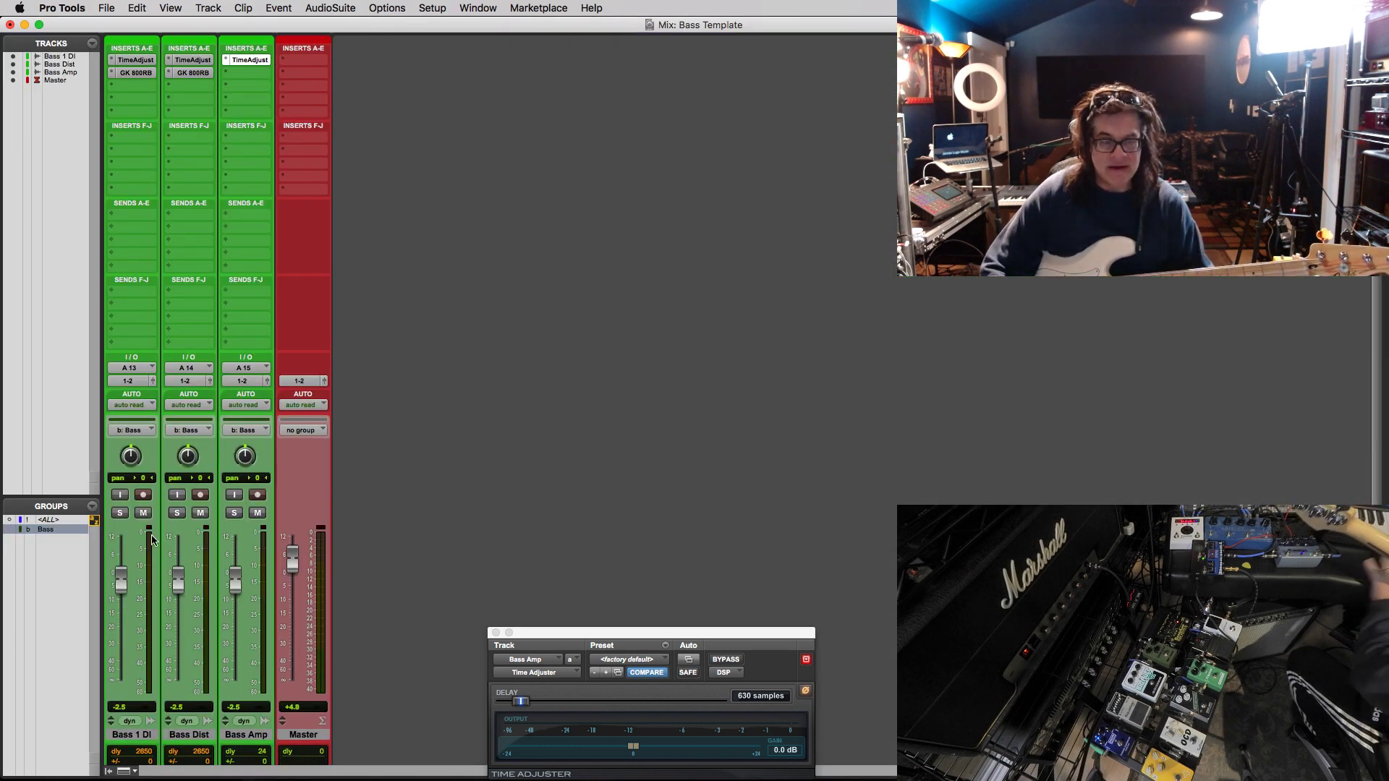
drag(238, 580, 235, 606)
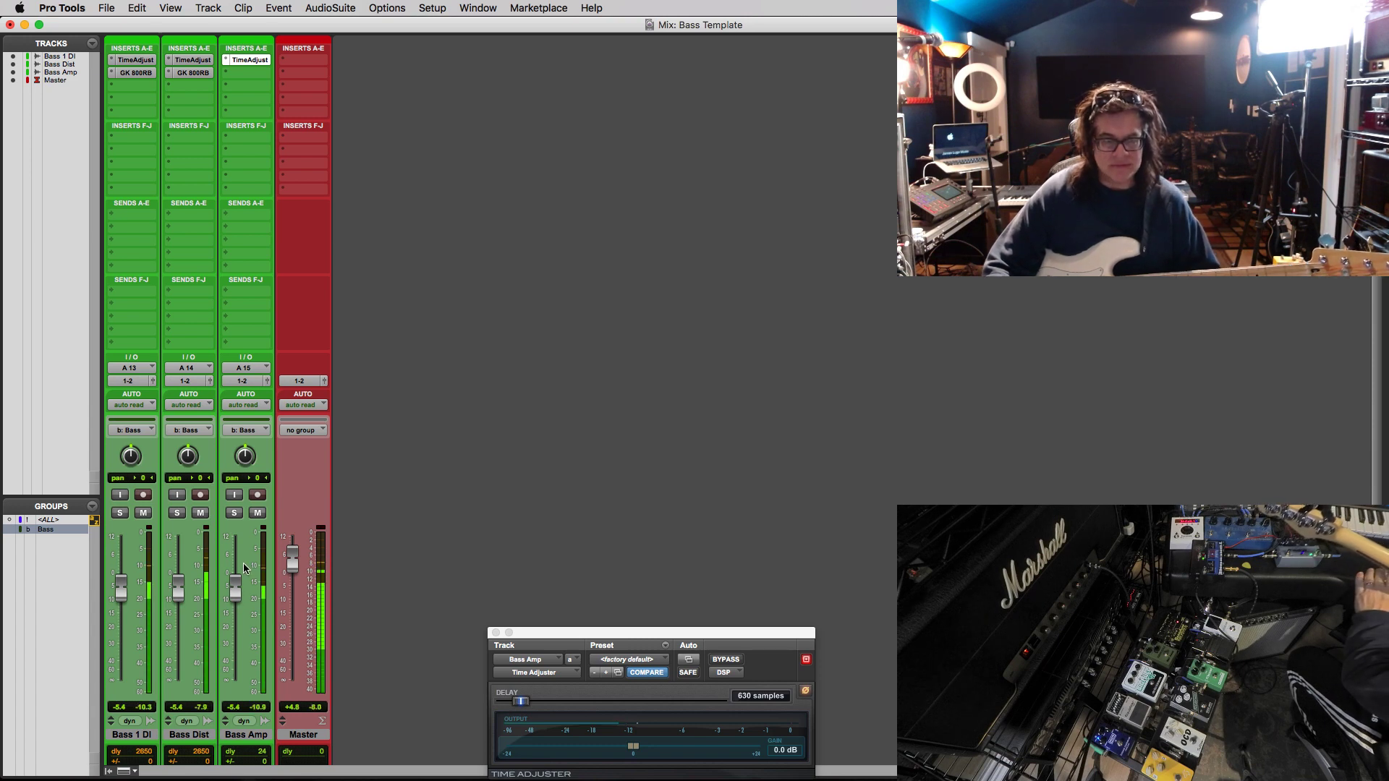
key(super+equal)
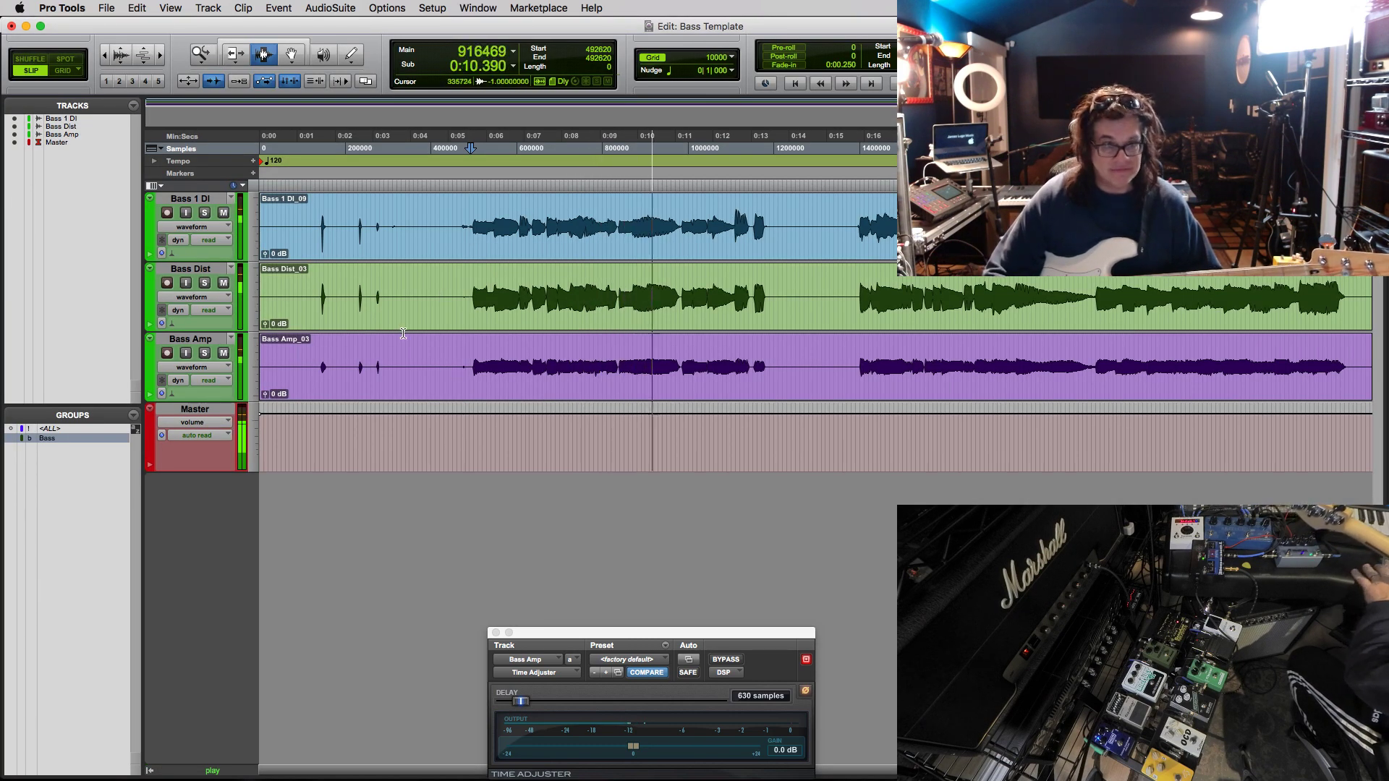
key(super+equal)
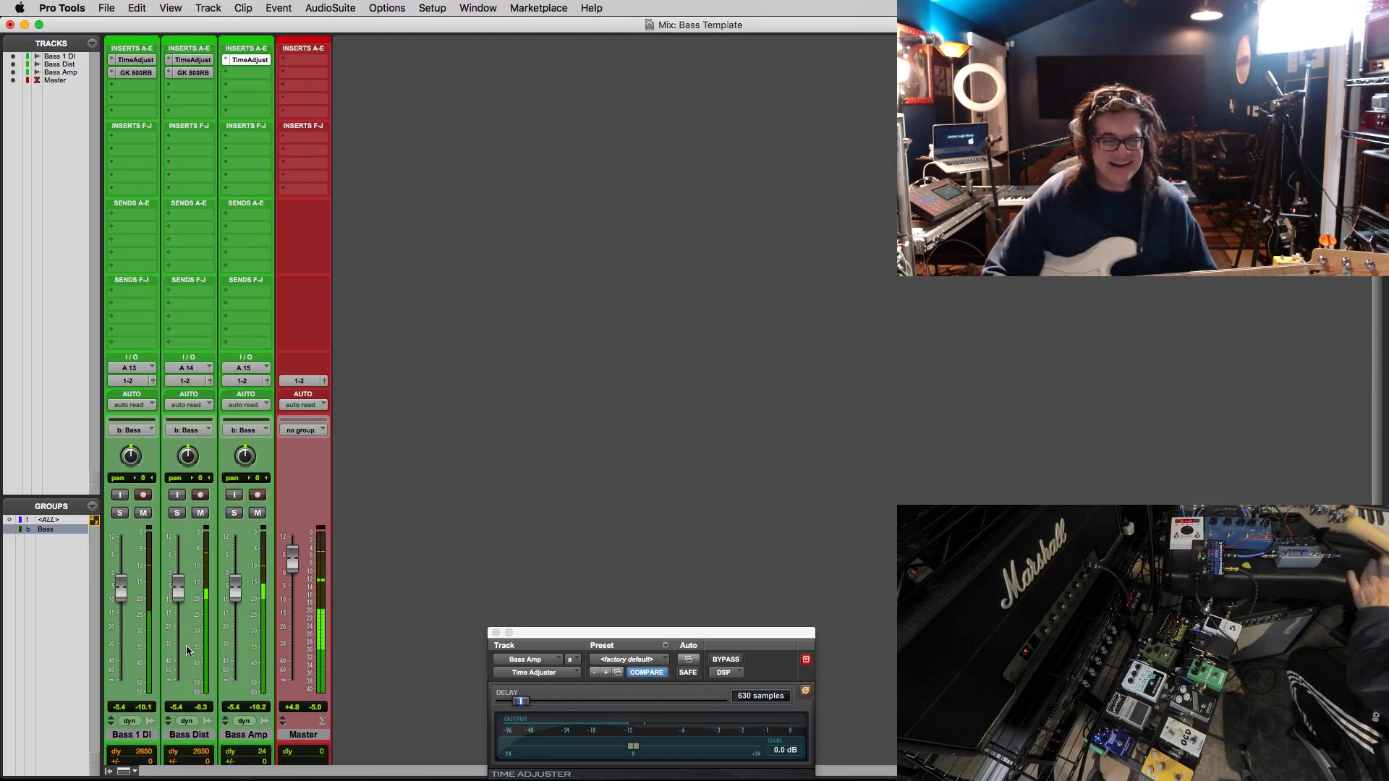
- Pull Bass Dist and Bass Amp down to silence, bring them back, then reset the levels to 0 dB
drag(183, 593, 180, 774)
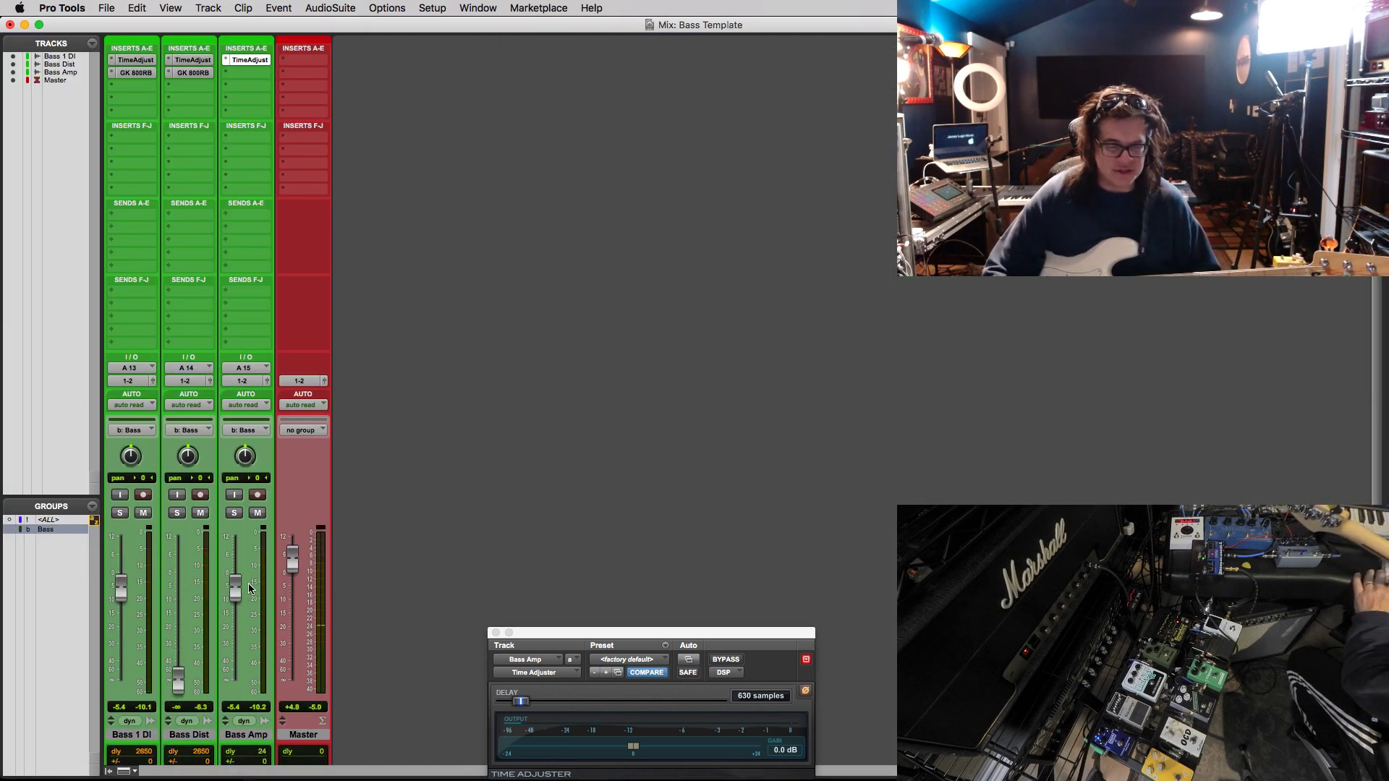
drag(235, 589, 229, 779)
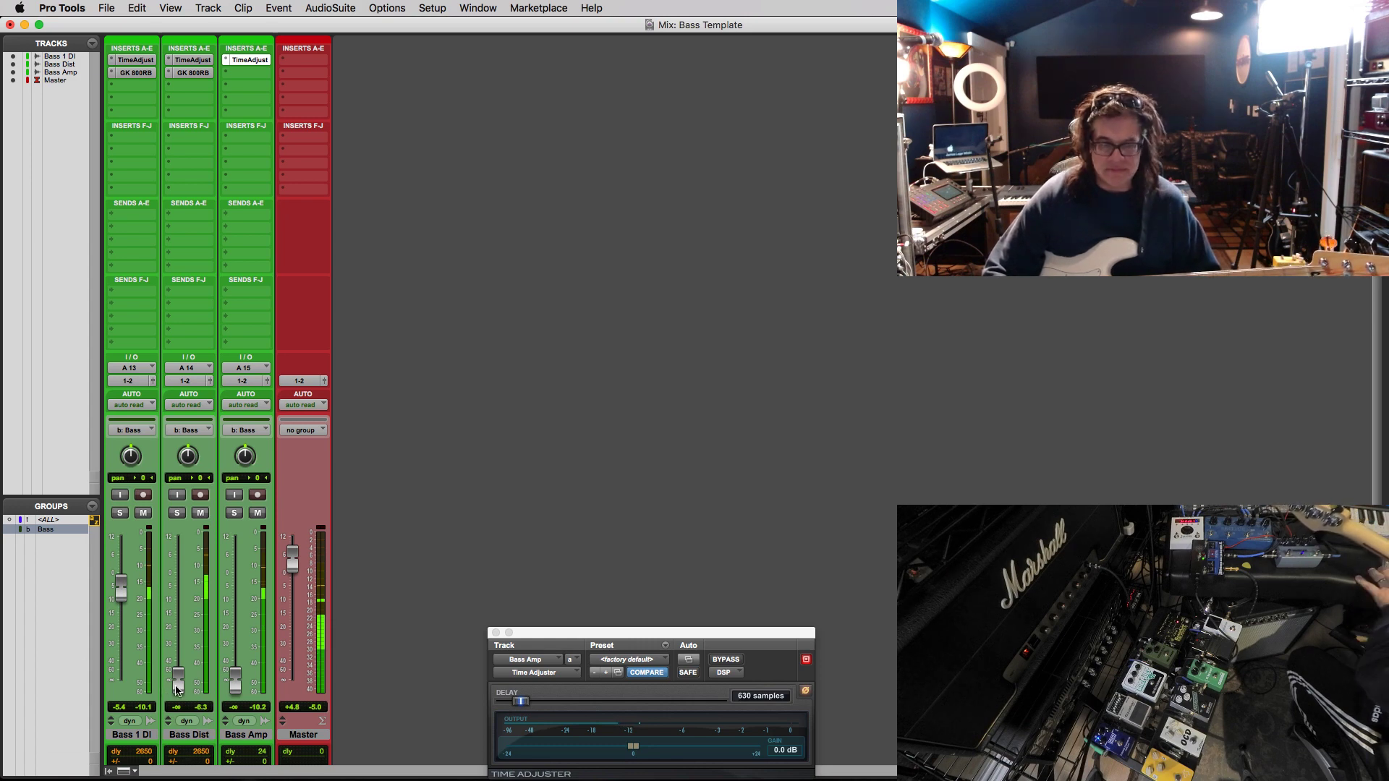
drag(177, 691, 177, 626)
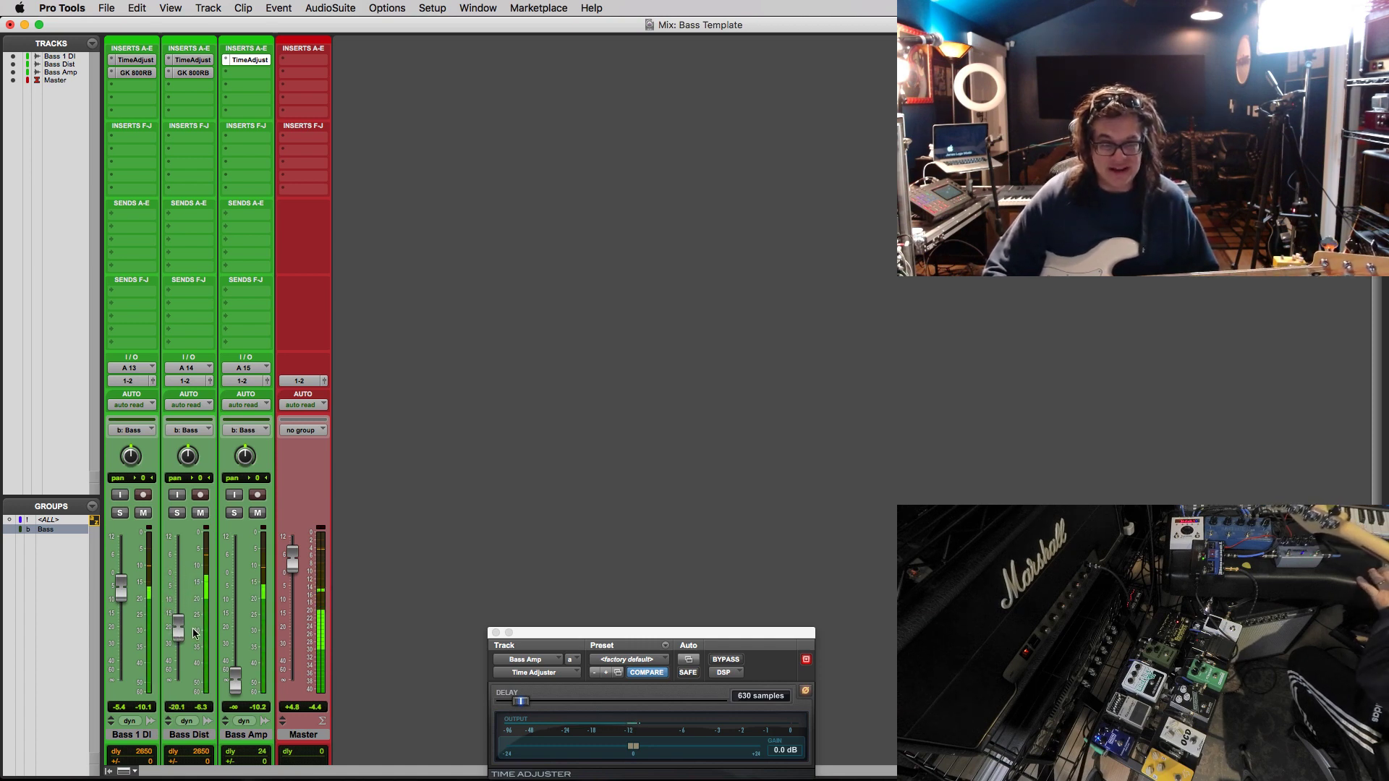
drag(235, 680, 233, 606)
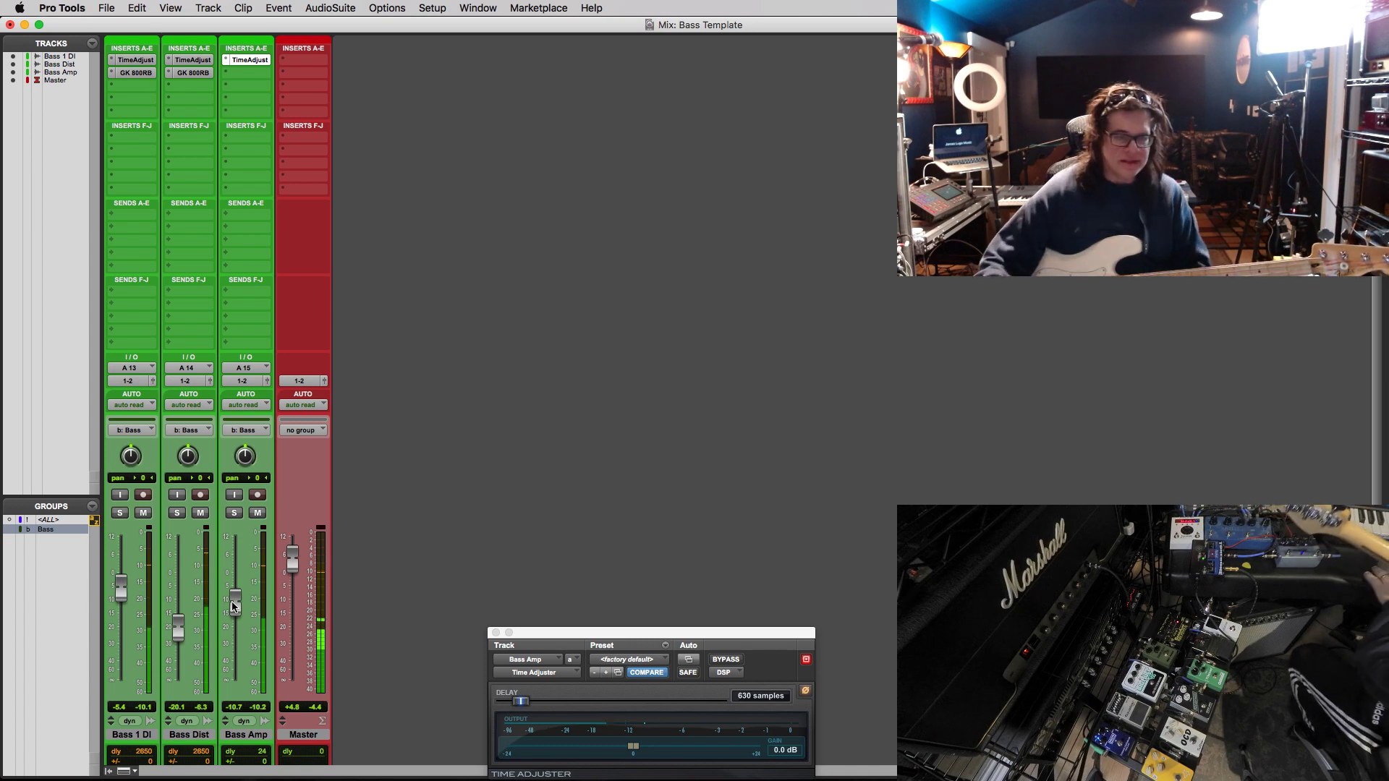
alt+click(178, 631)
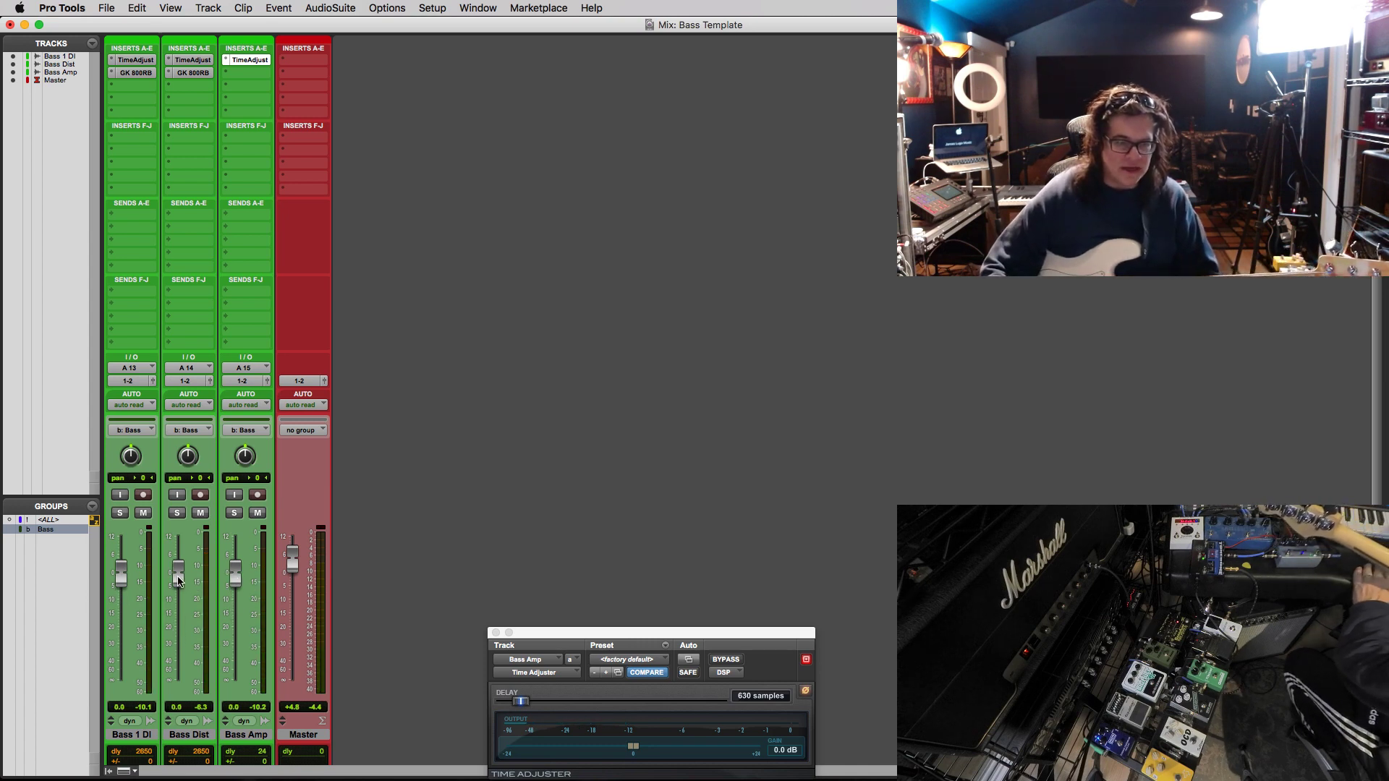
- Insert SoundToys Decapitator (mono) in Bass Dist's third insert slot and move its window fully into view
click(179, 85)
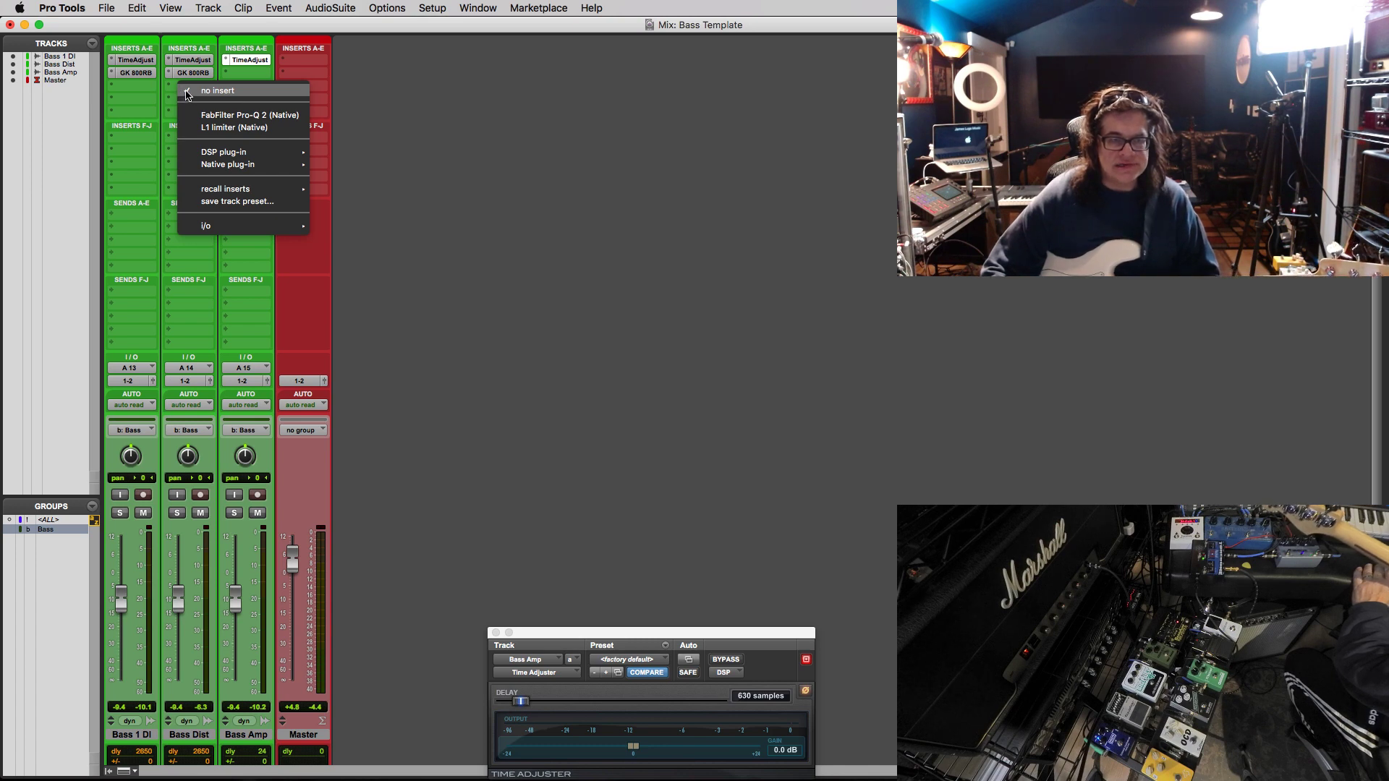
mouse_move(226, 165)
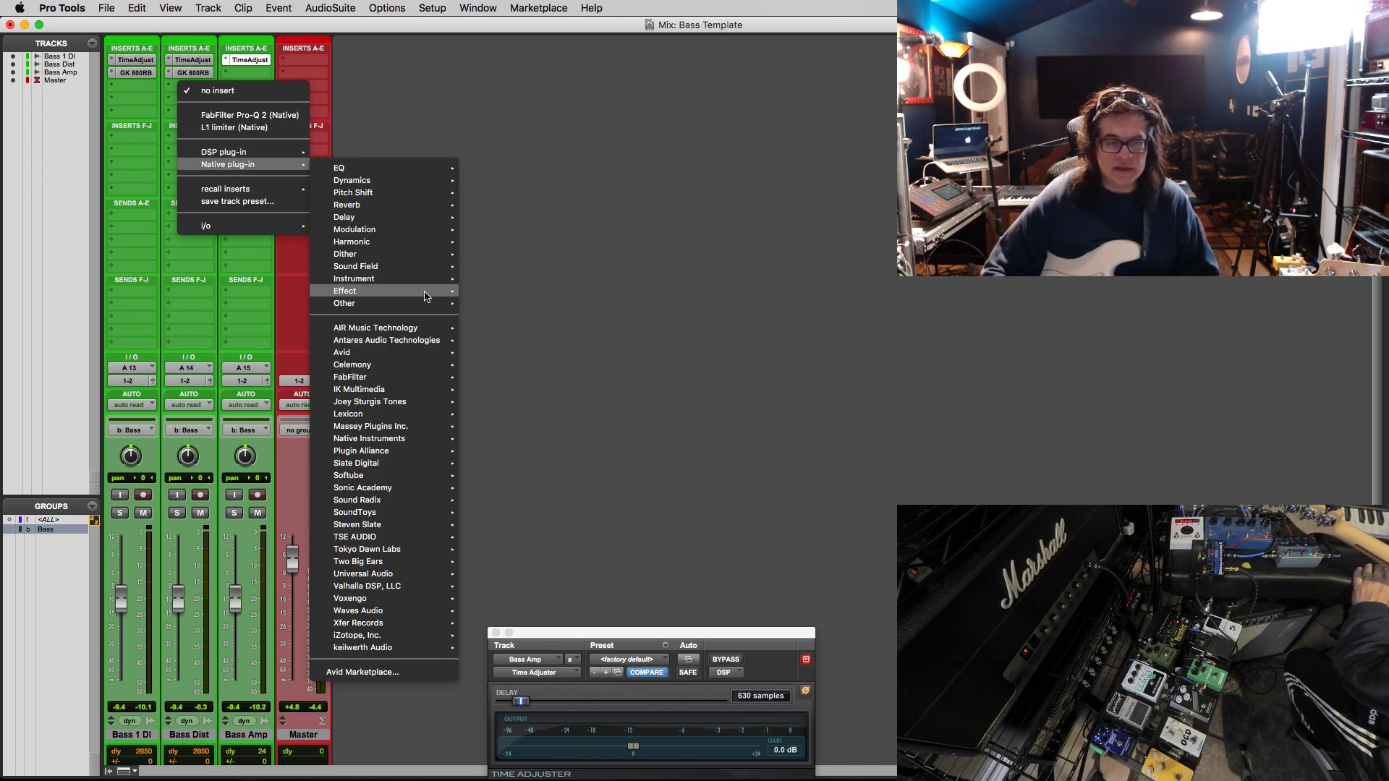
mouse_move(422, 240)
mouse_move(423, 502)
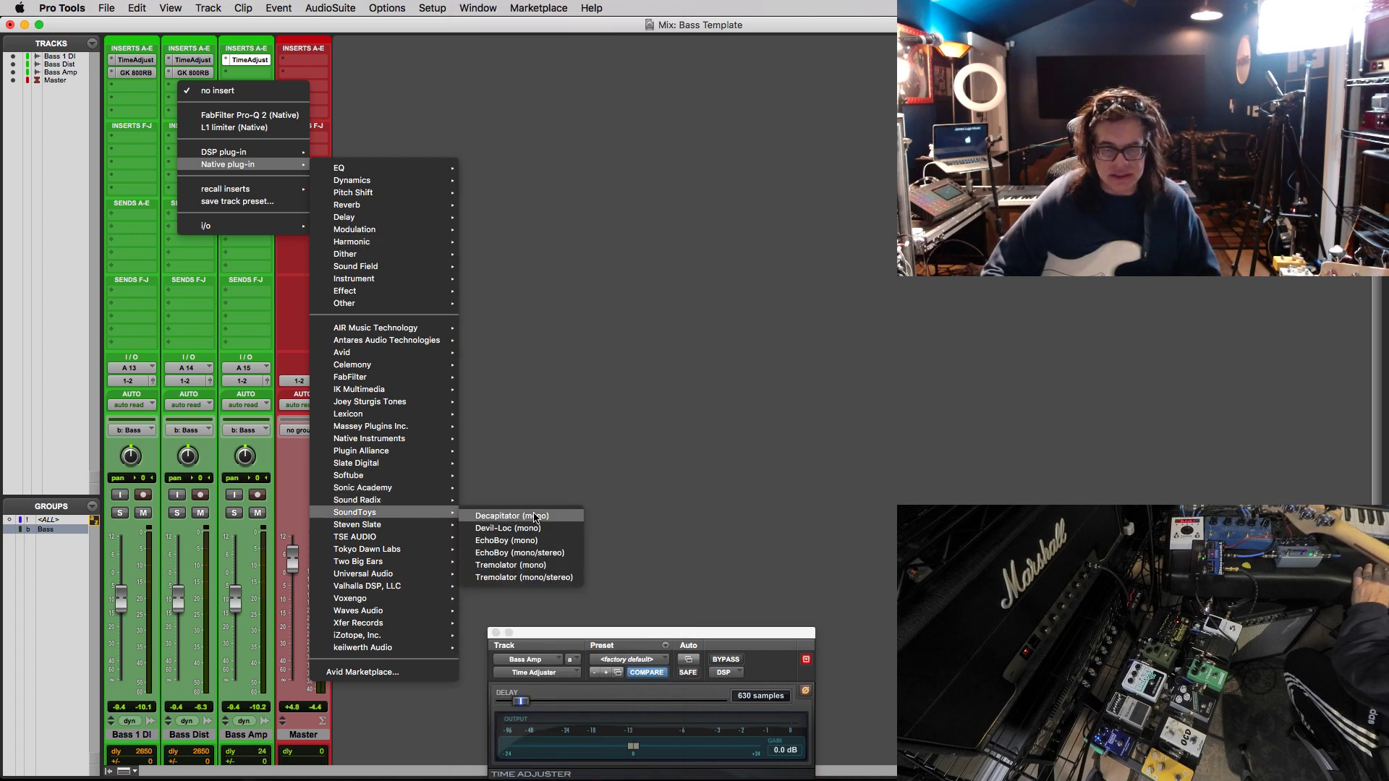
click(535, 515)
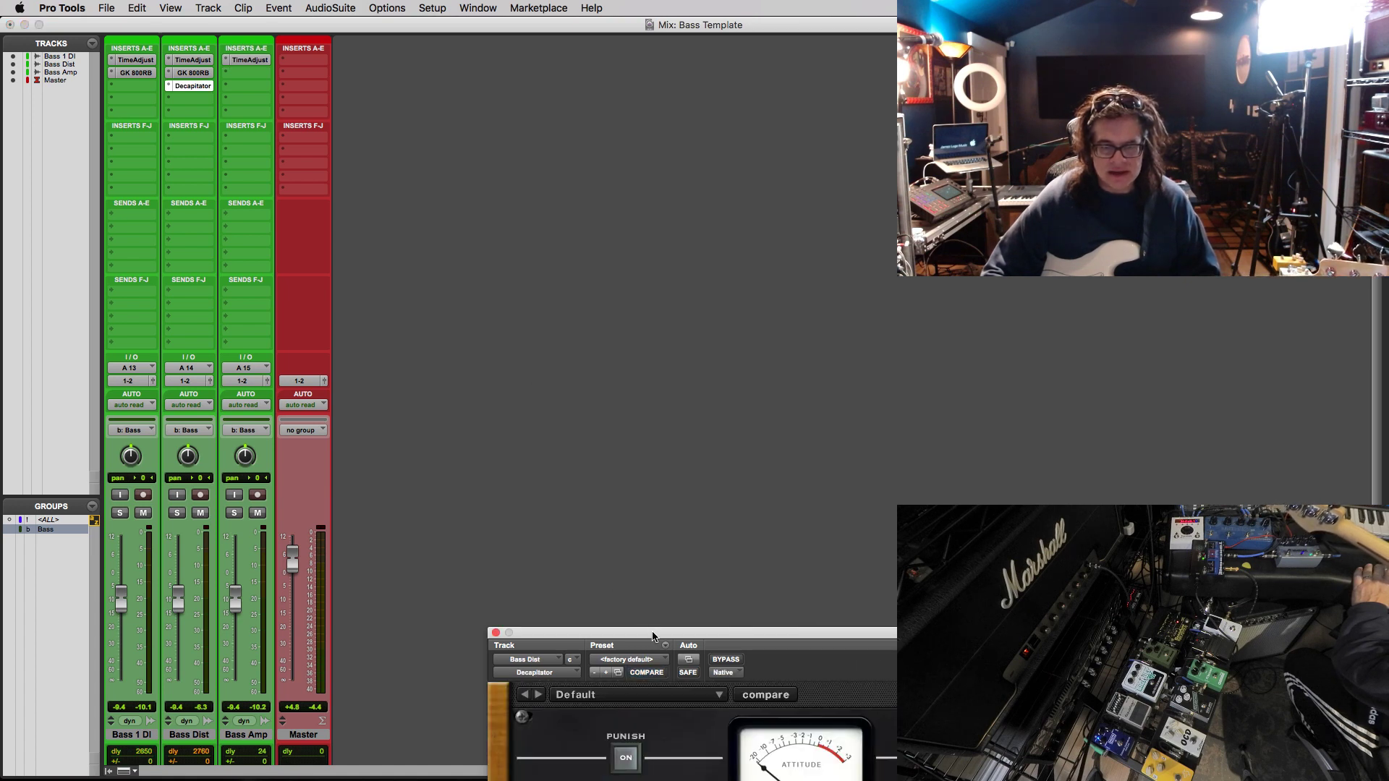
drag(652, 636, 464, 293)
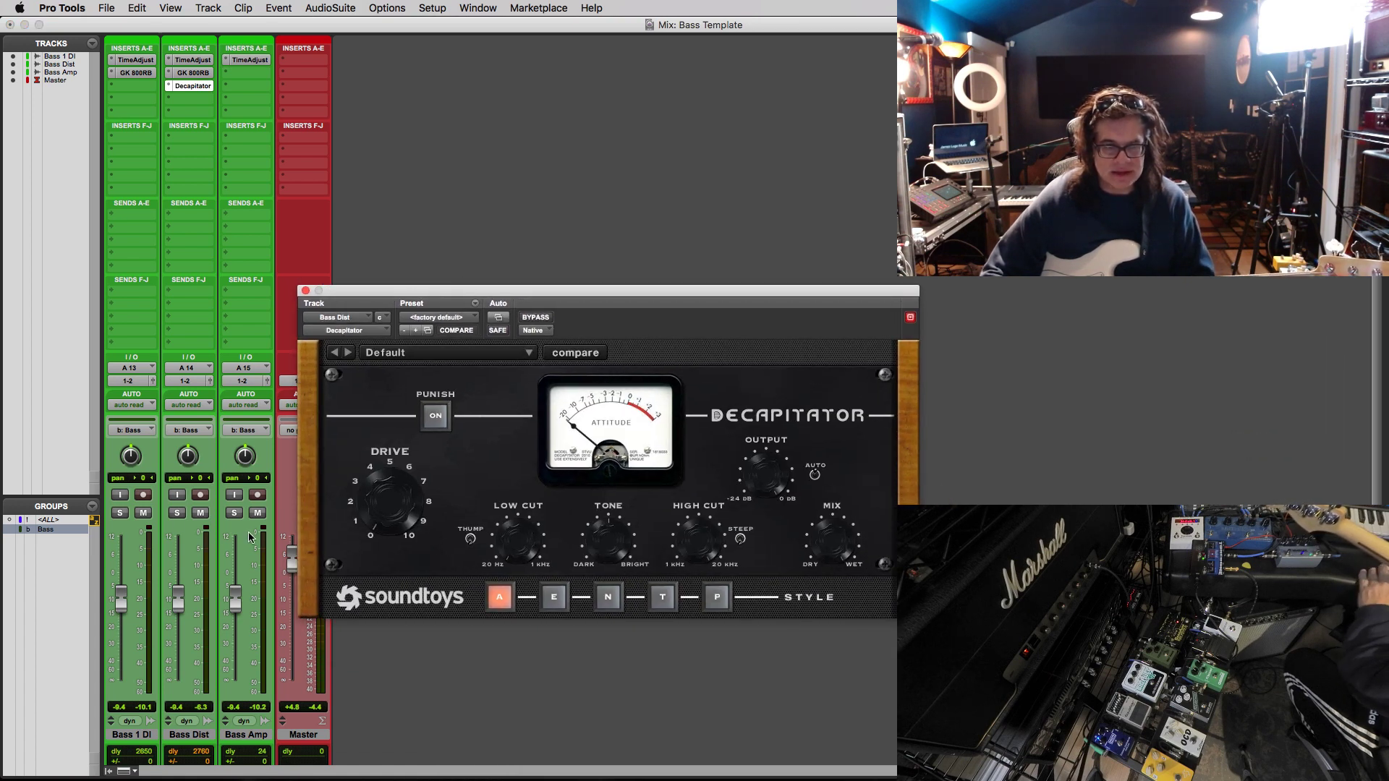
- Solo Bass Dist, turn up the Decapitator drive, then add Bass 1 DI to the solo
click(177, 513)
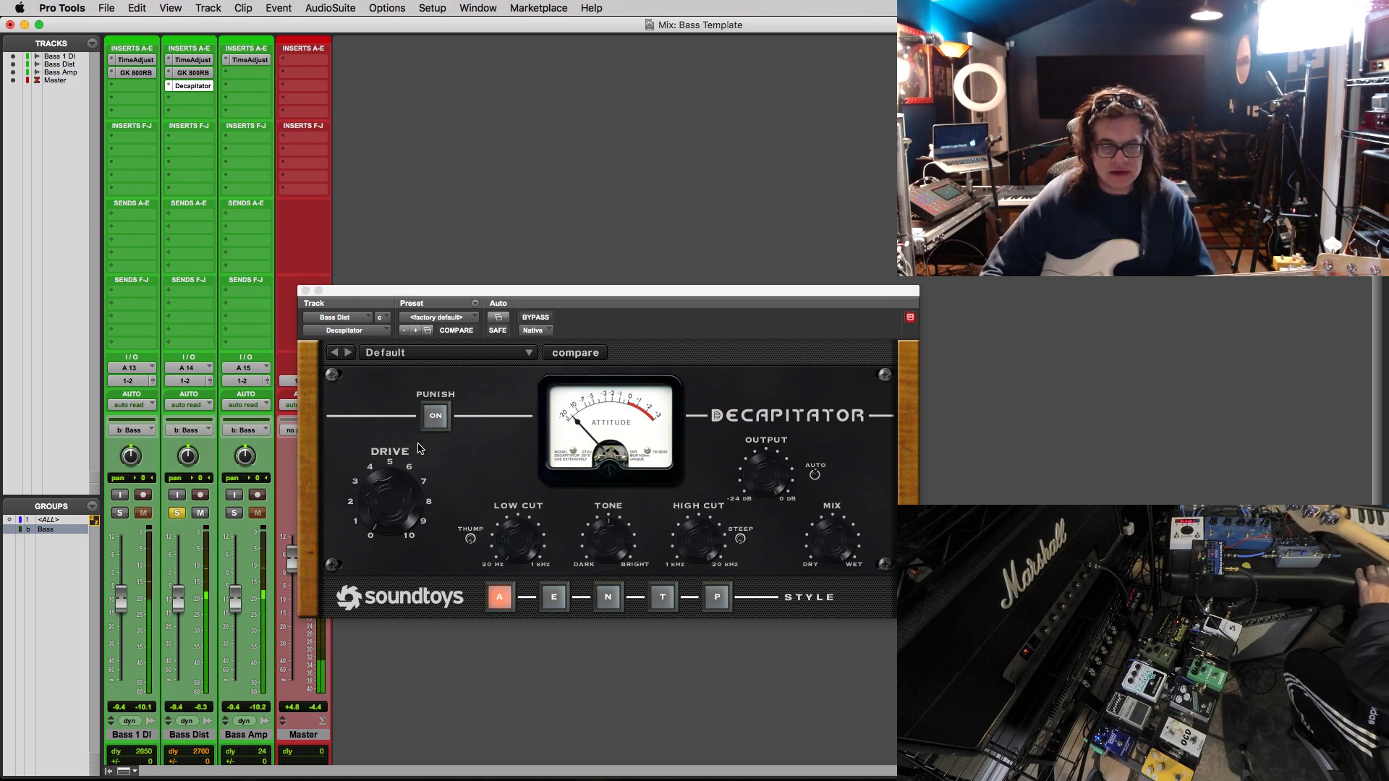
drag(396, 515, 397, 431)
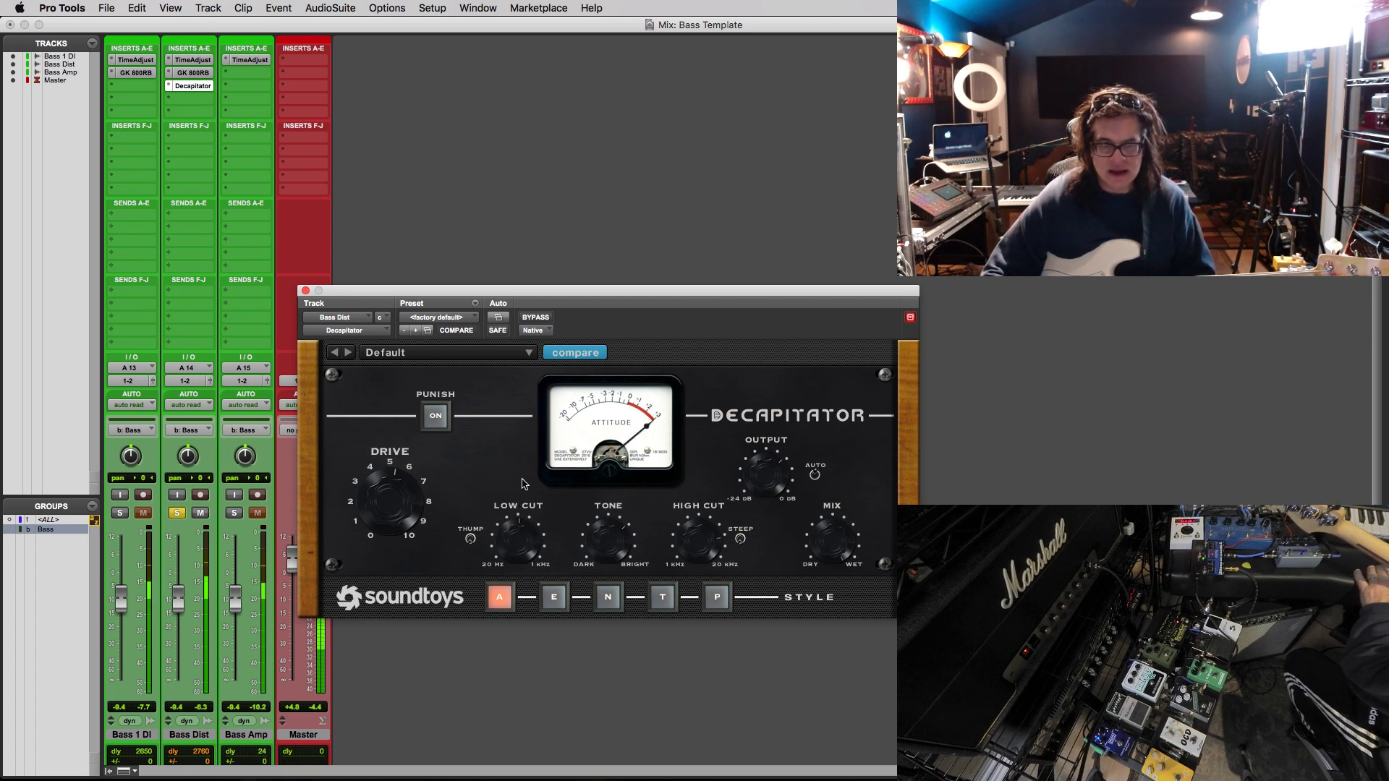
click(115, 512)
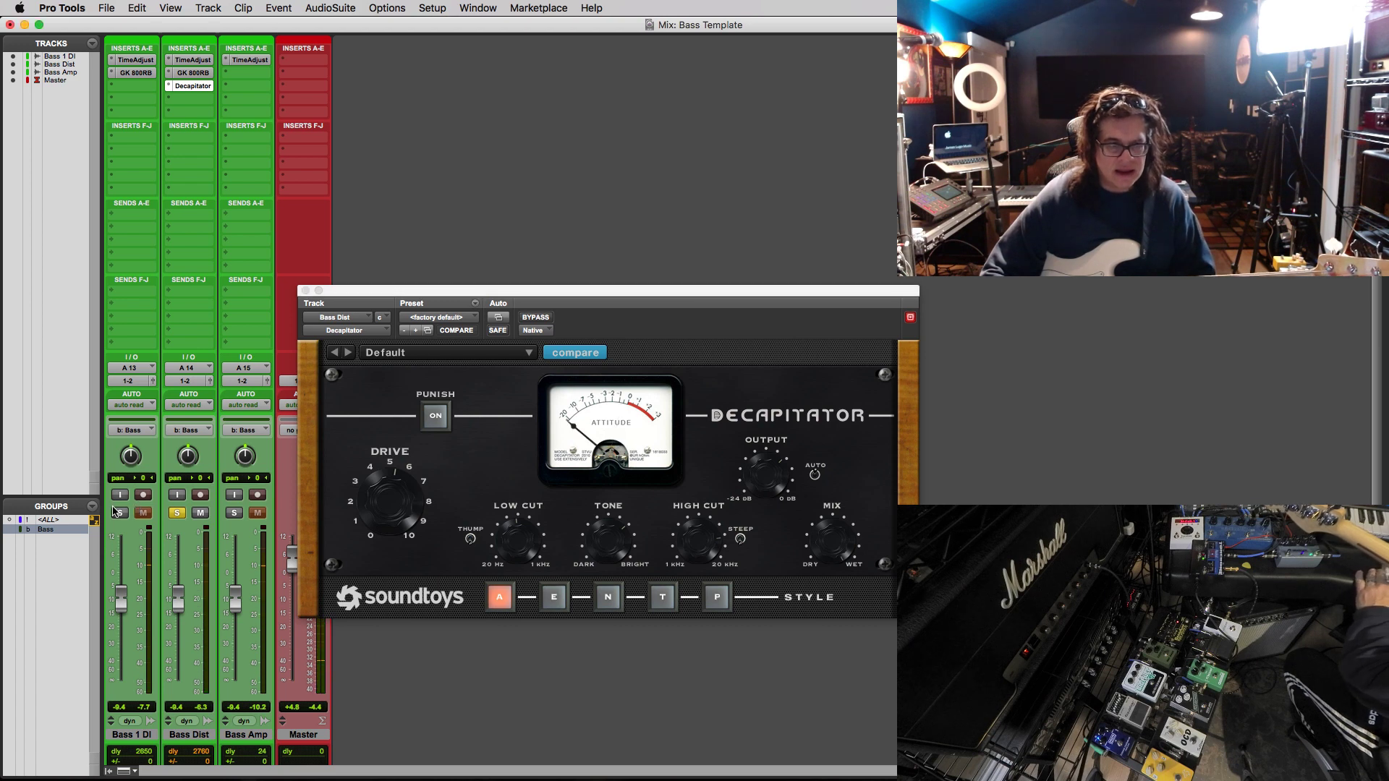
drag(181, 626, 181, 616)
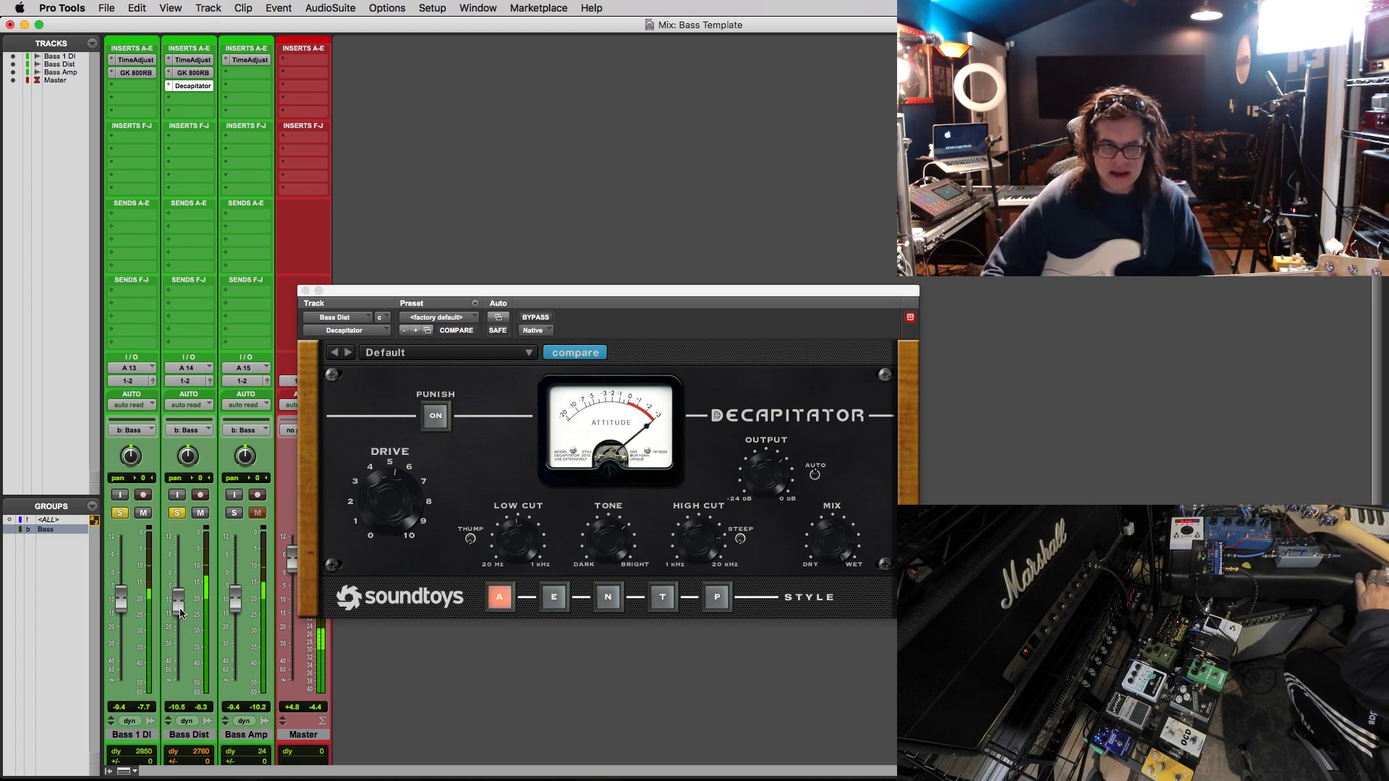
- Solo Bass Amp, lower it to about -17.9 dB, and pull the grouped levels down
click(231, 513)
drag(233, 590, 233, 613)
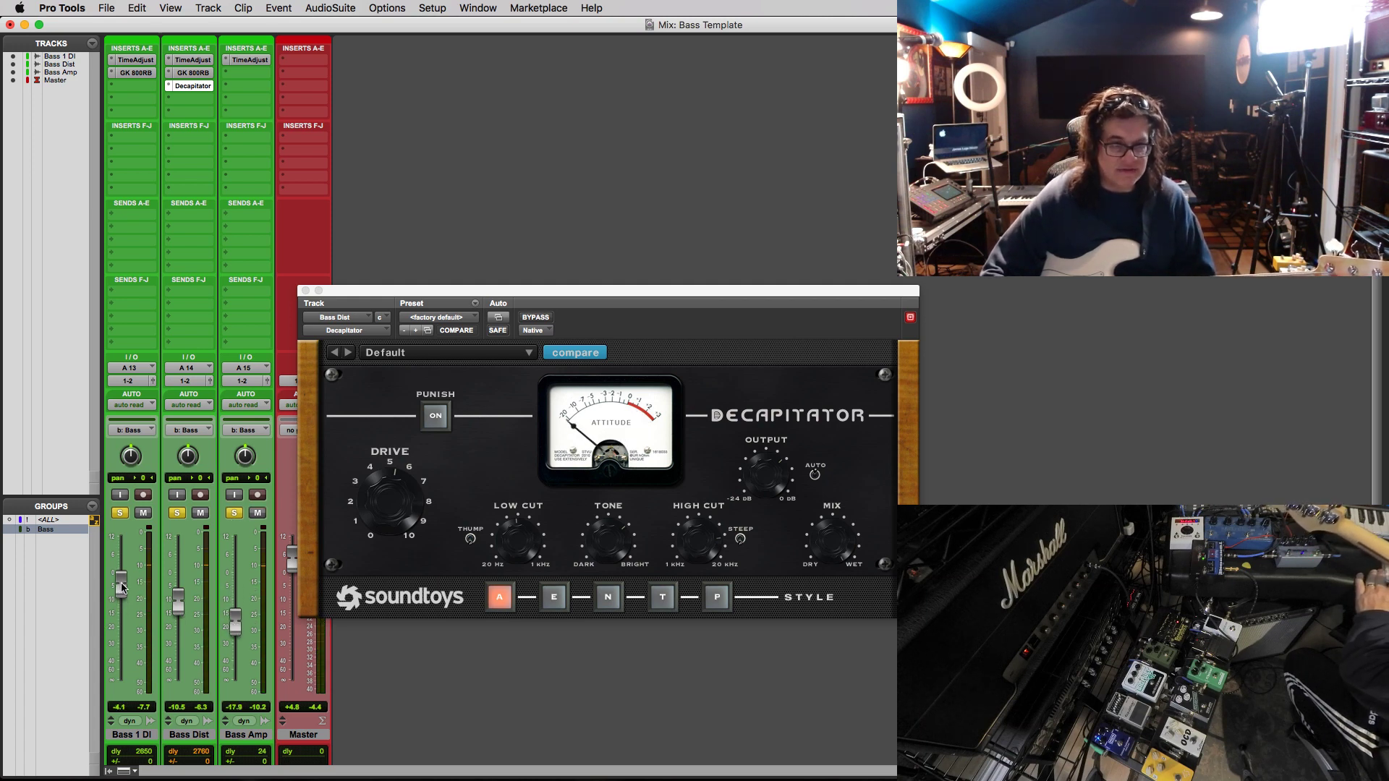
drag(179, 602, 181, 603)
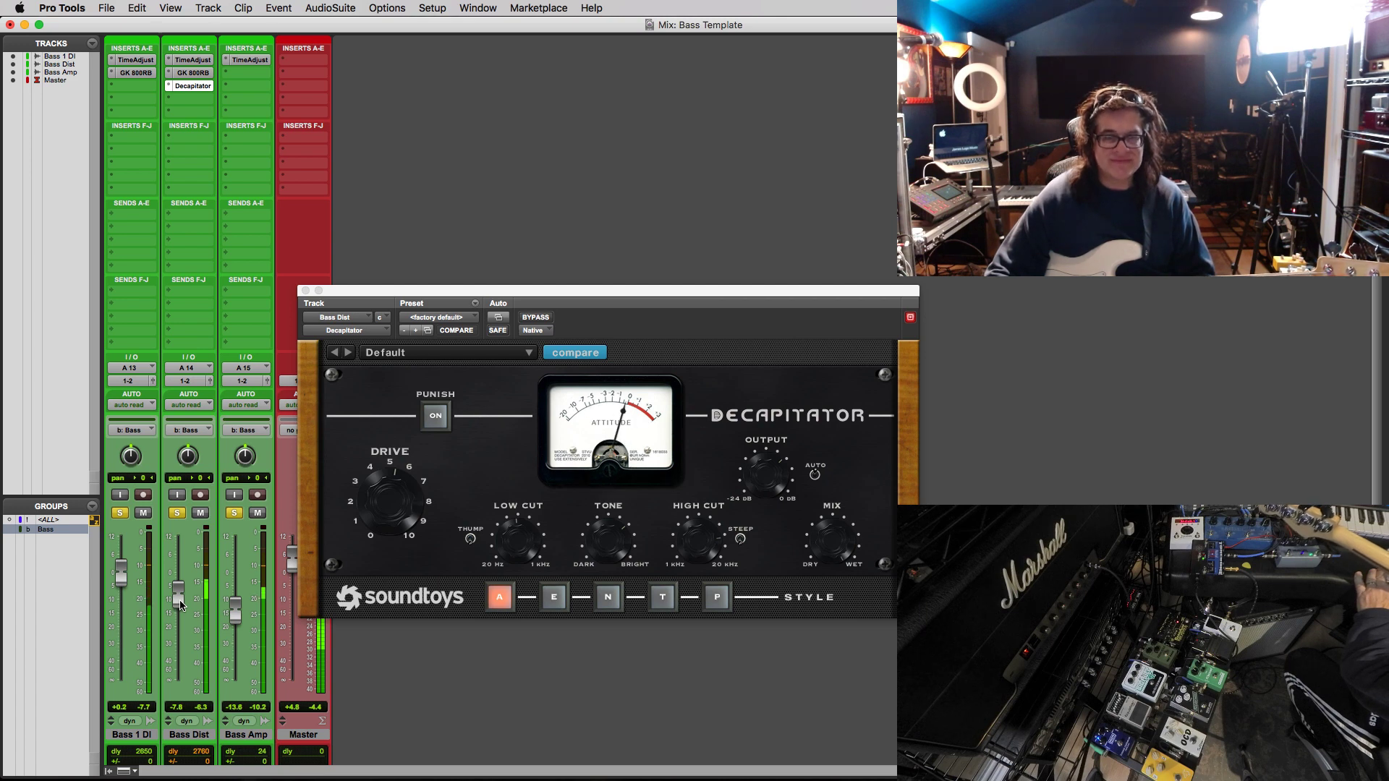
drag(181, 604, 181, 609)
- Close the Decapitator window, stop playback, and fit the whole session in view
key(super+equal)
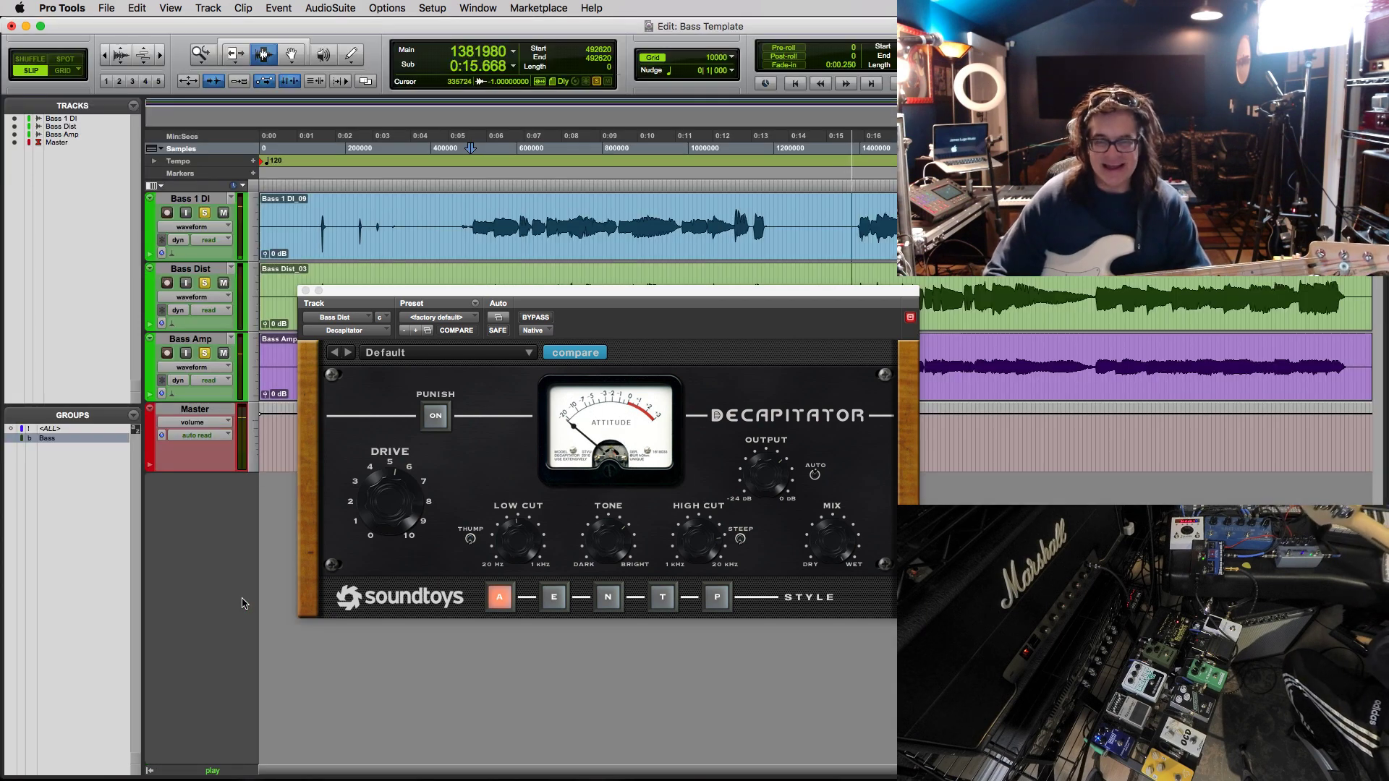
drag(317, 290, 486, 464)
click(475, 464)
key(space)
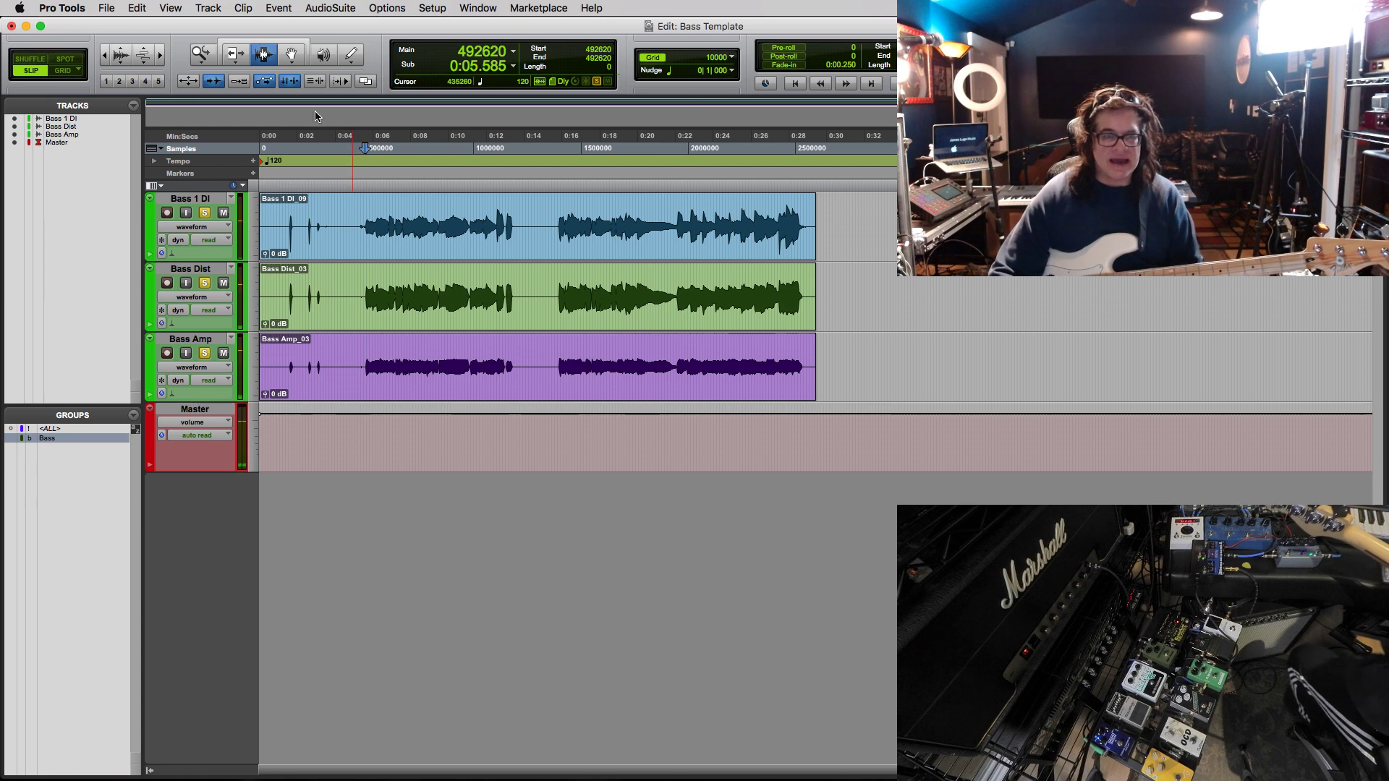
double_click(202, 56)
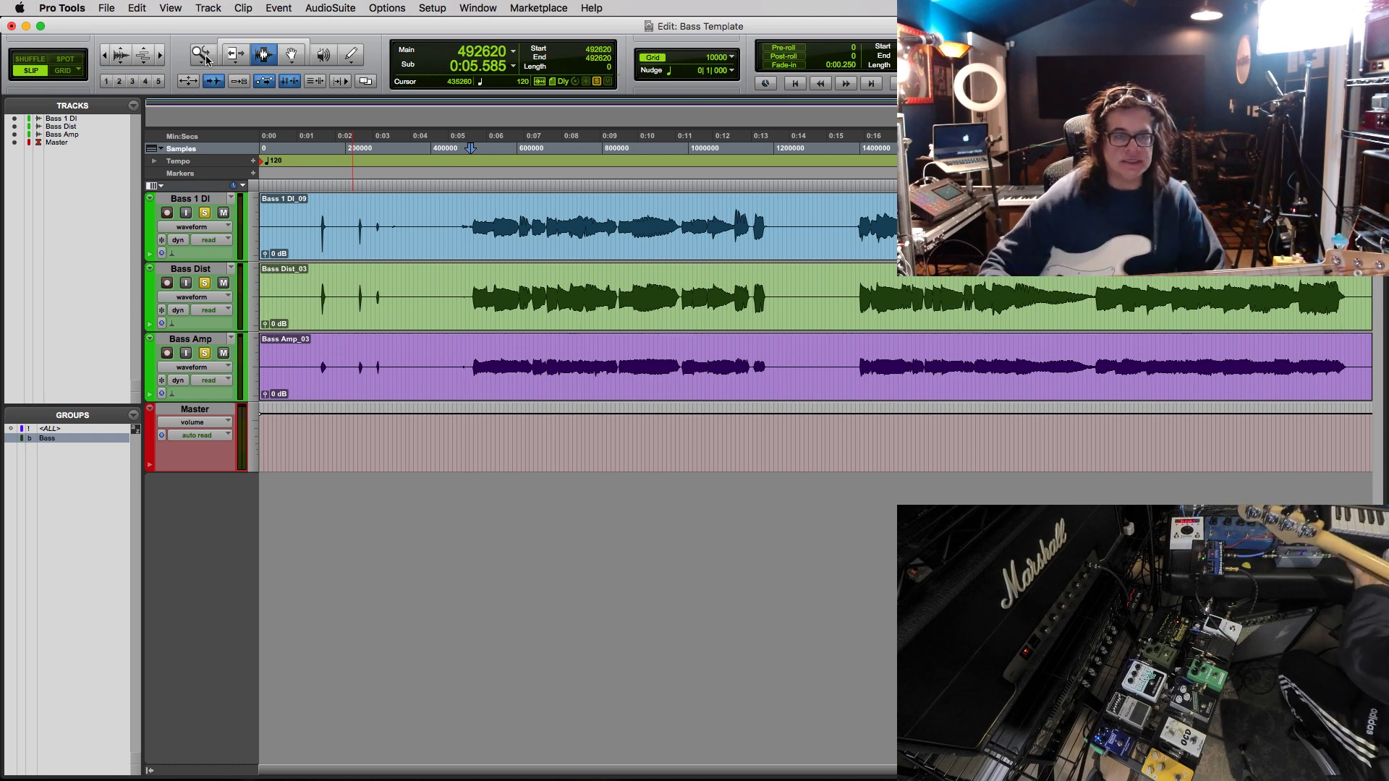
- Play back from 0:05.585, stop, then select Bass 1 DI and show the mixer
key(space)
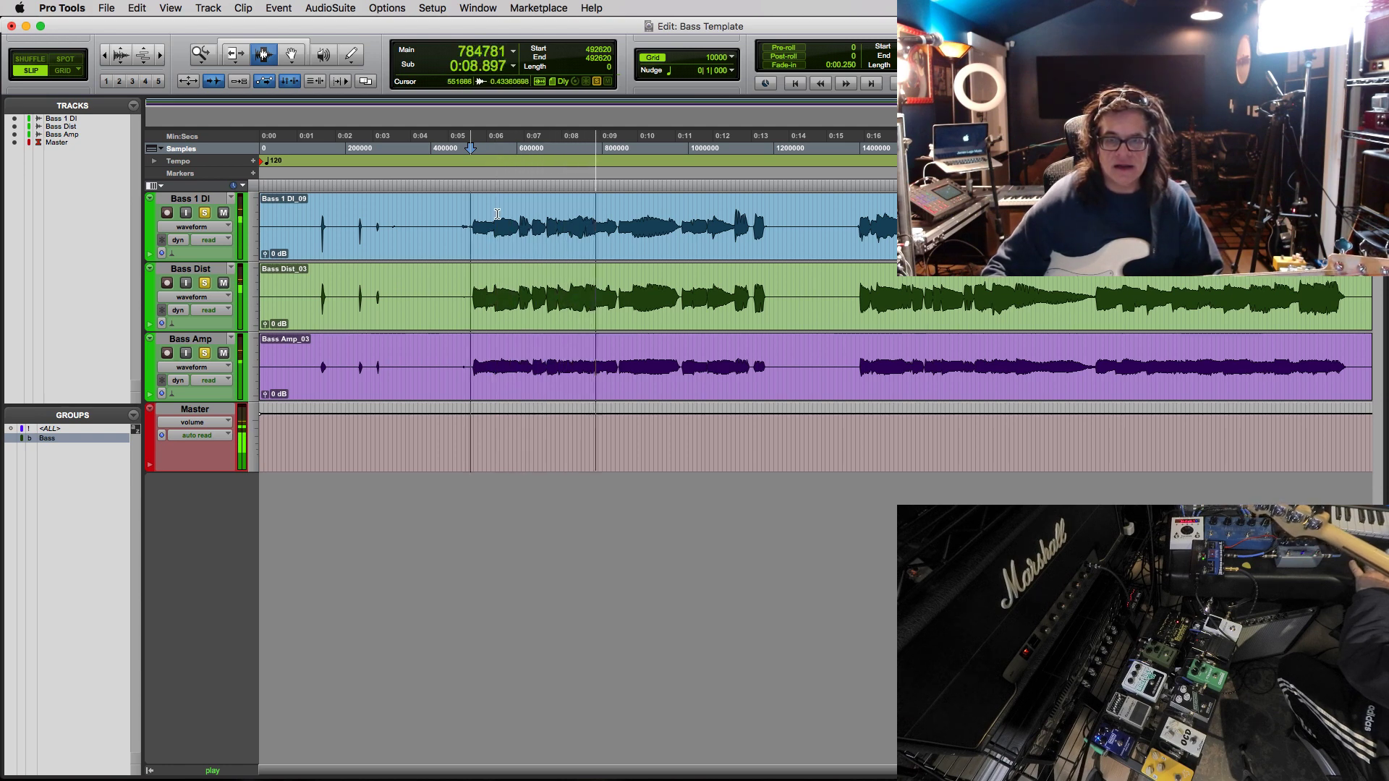
key(space)
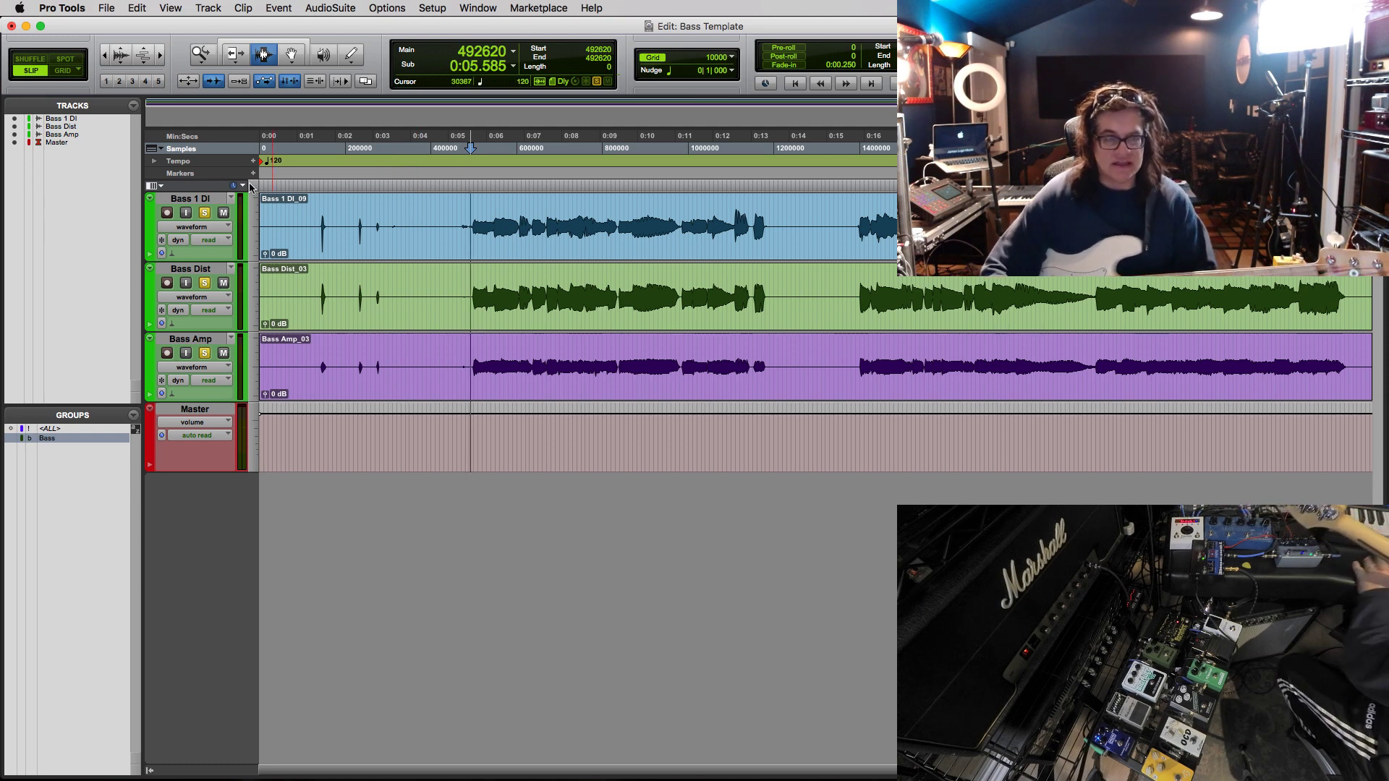
click(187, 199)
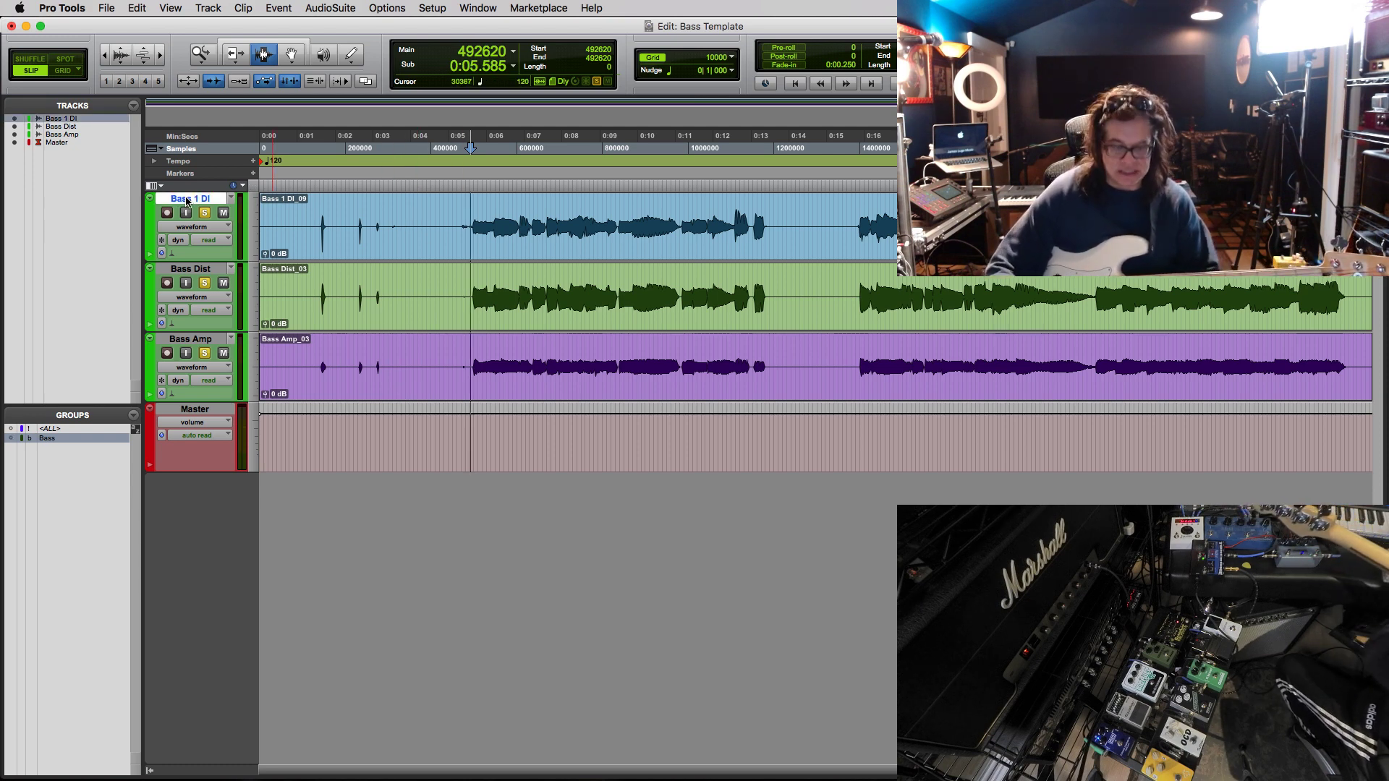
key(super+equal)
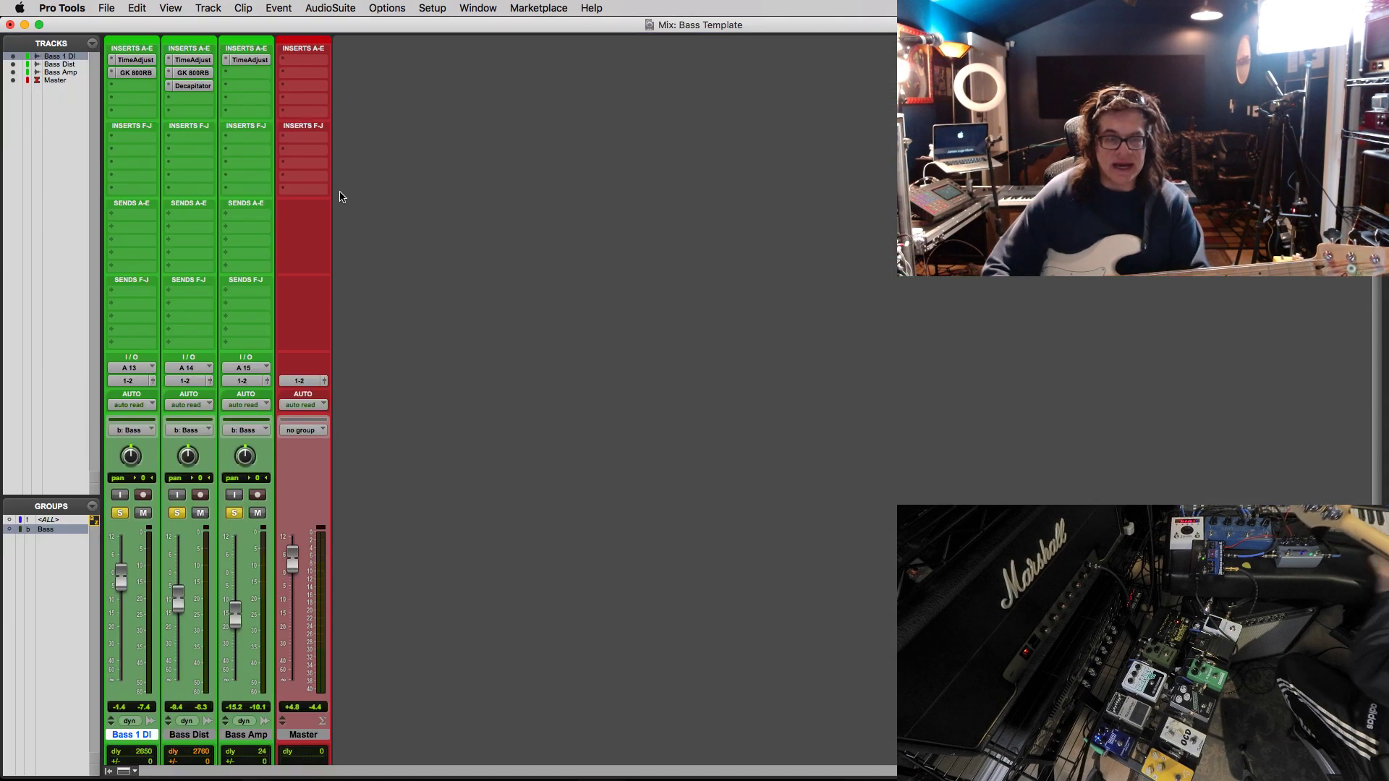
- Review the GK 800RB settings on Bass 1 DI and Bass Dist and the Decapitator, then select Bass Dist and Bass Amp
click(137, 73)
drag(590, 447, 531, 349)
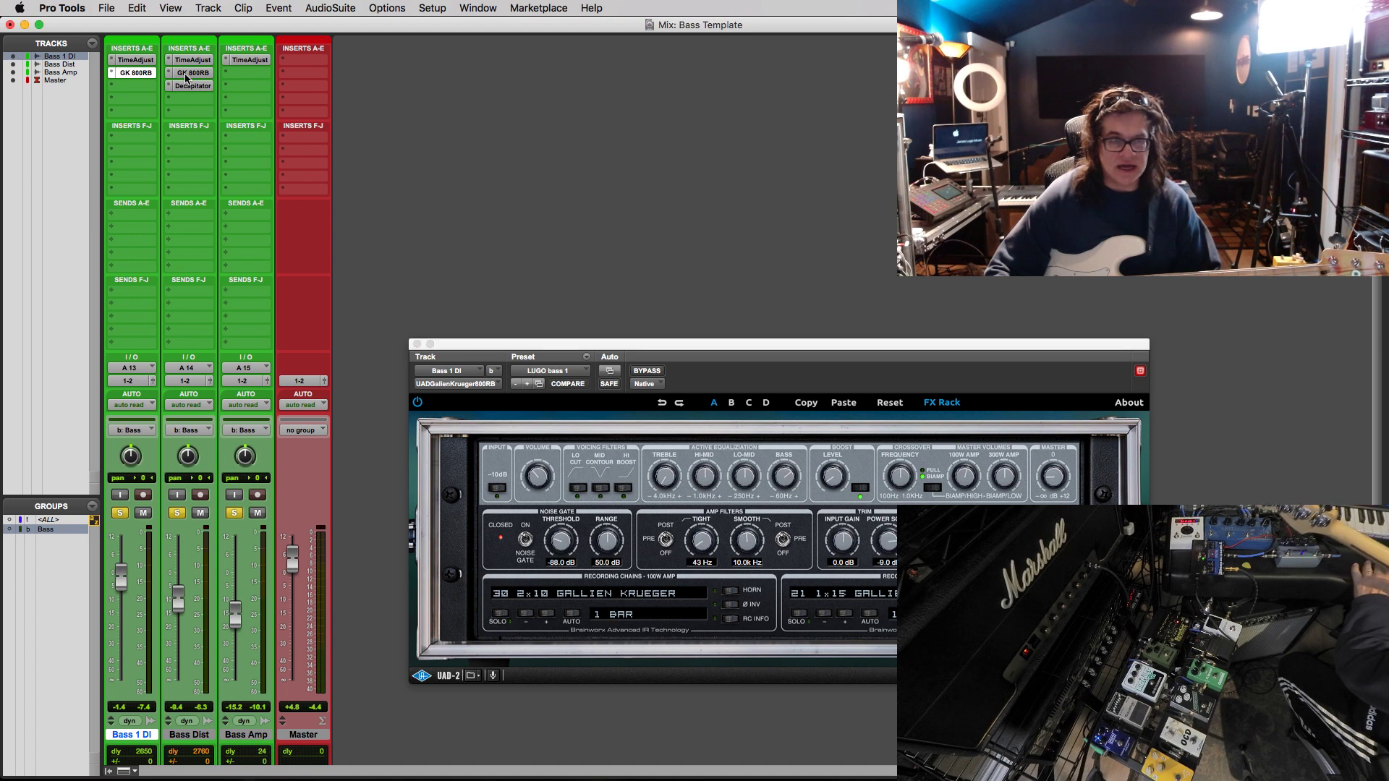
click(186, 75)
click(183, 88)
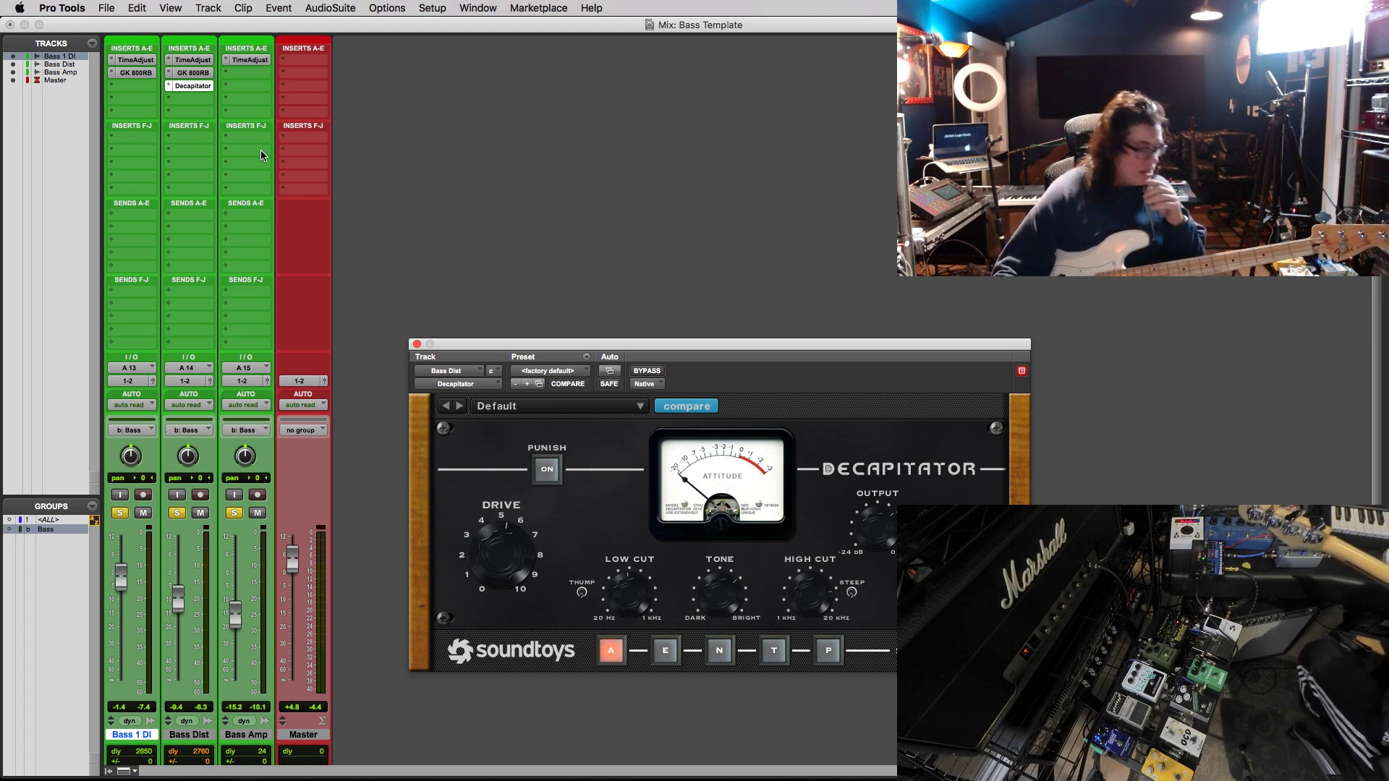
click(185, 735)
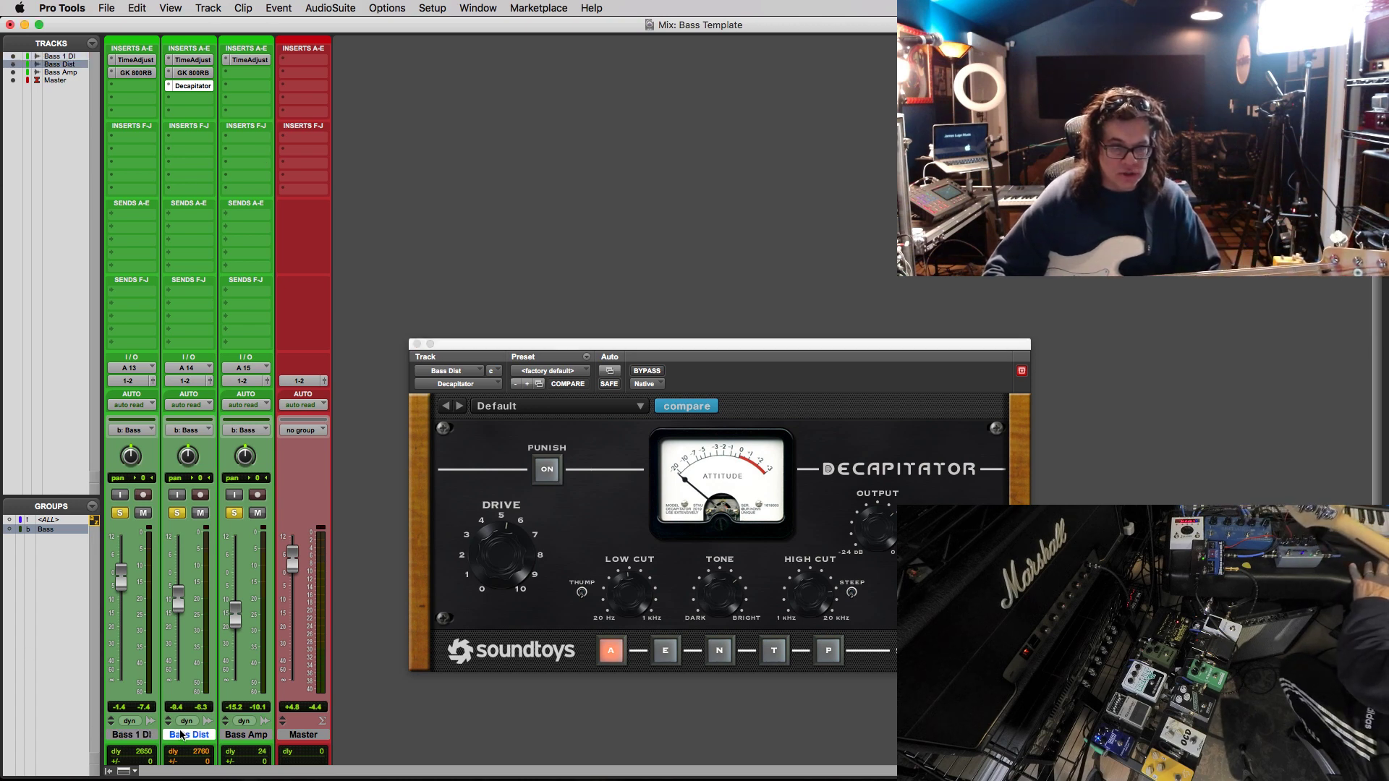
shift+click(266, 736)
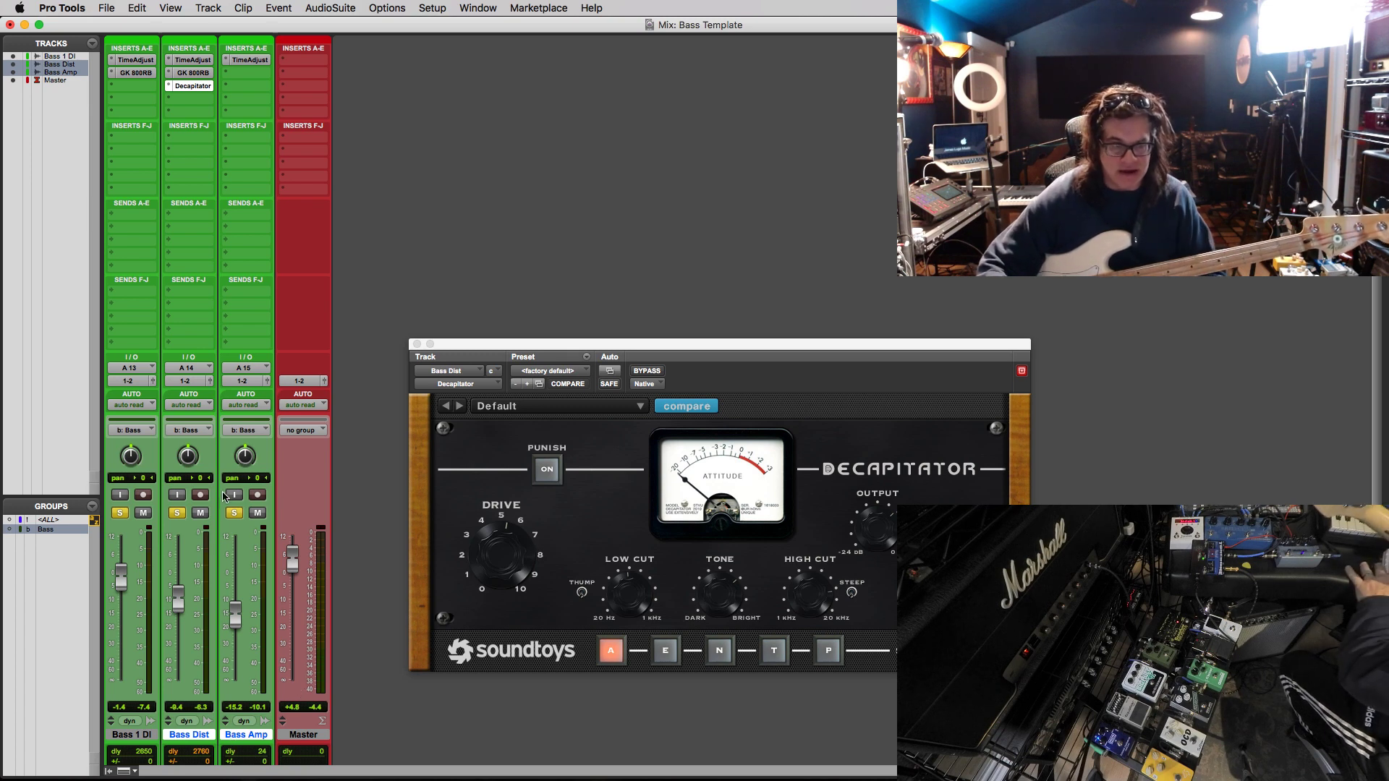
- Record a new bass take starting near 0:28.7, checking the mixer while it records
key(super+equal)
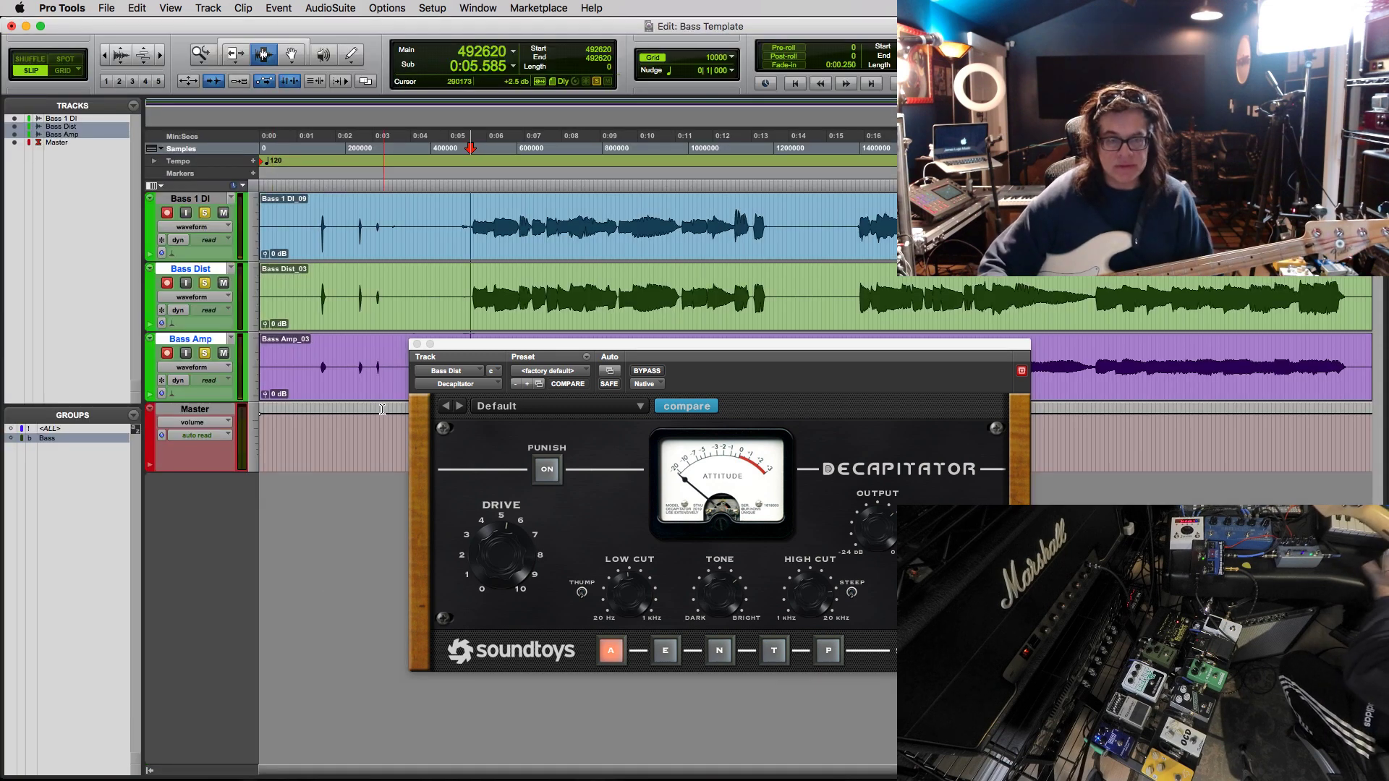
key(super+bracketleft)
click(801, 219)
key(super+space)
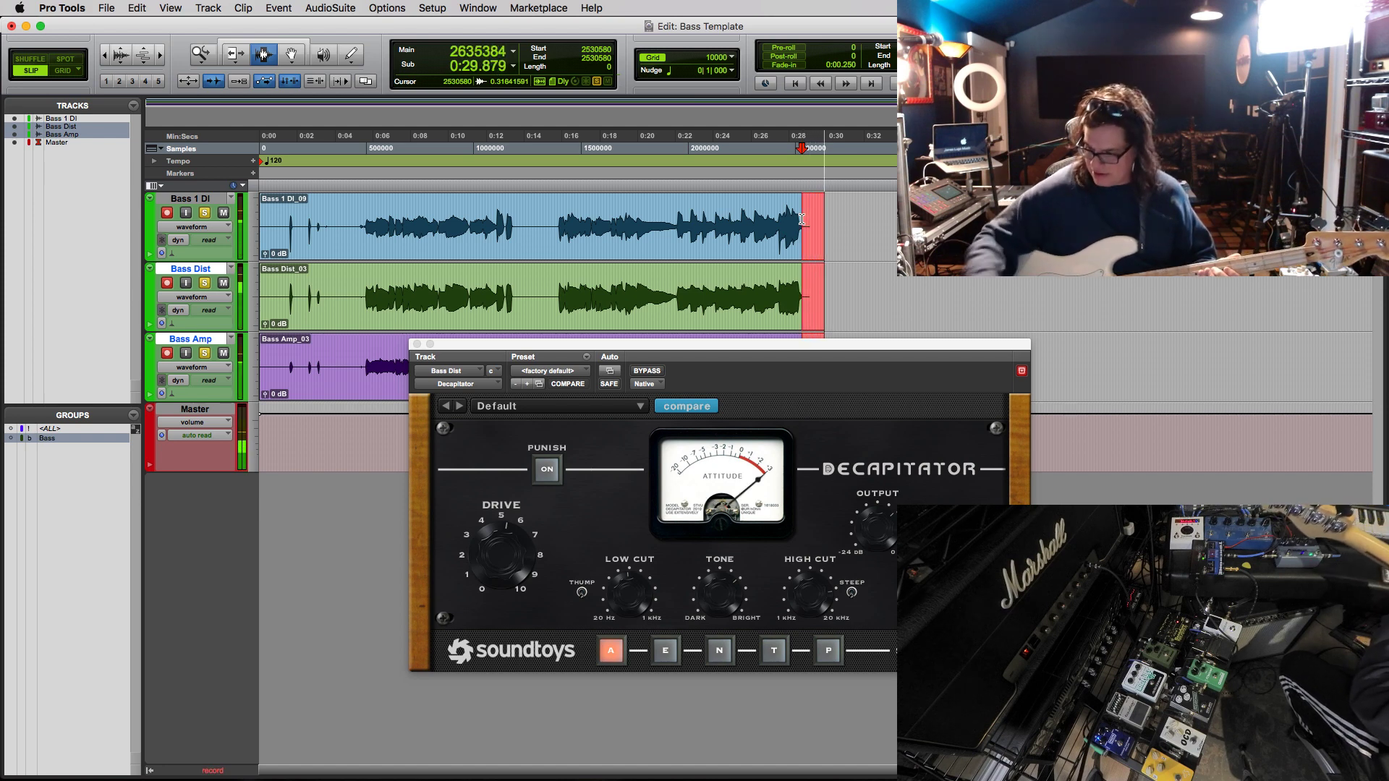
key(super+equal)
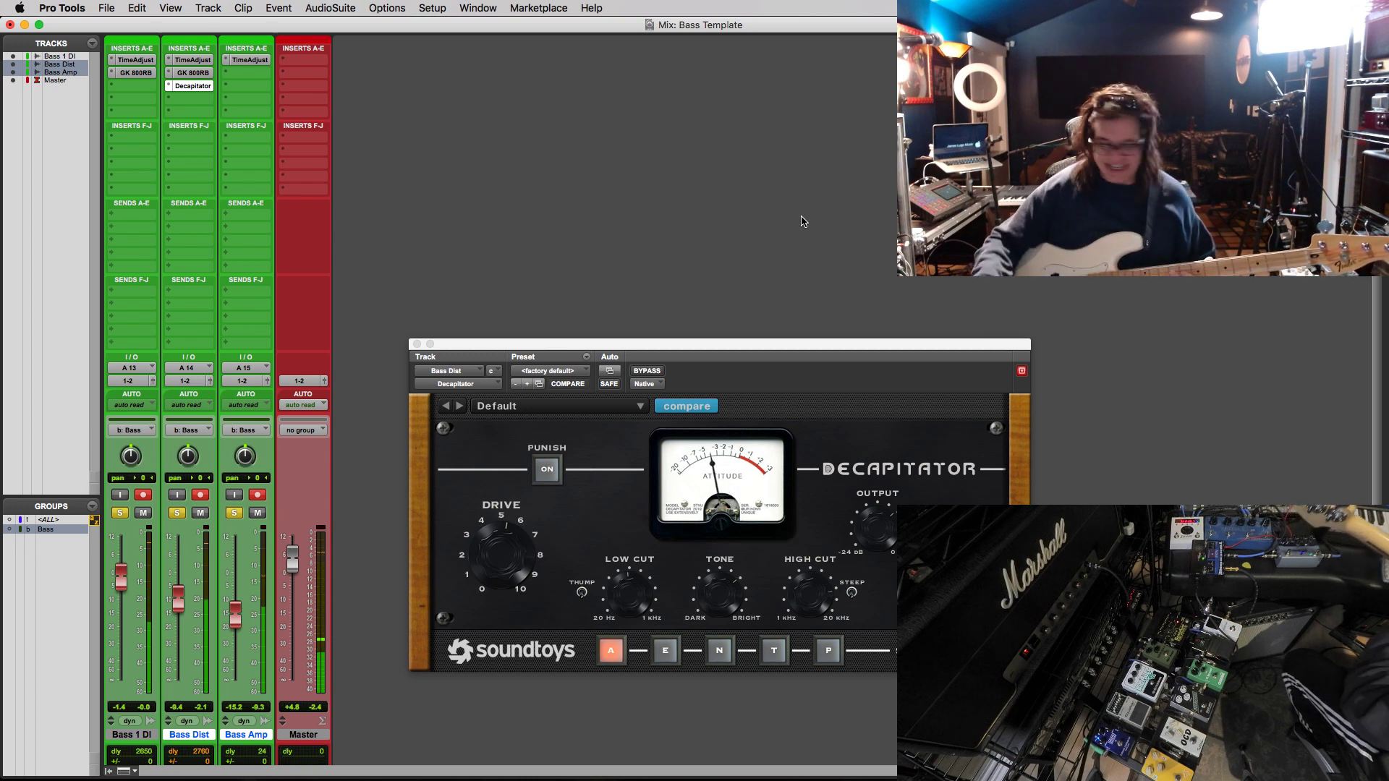
key(super+equal)
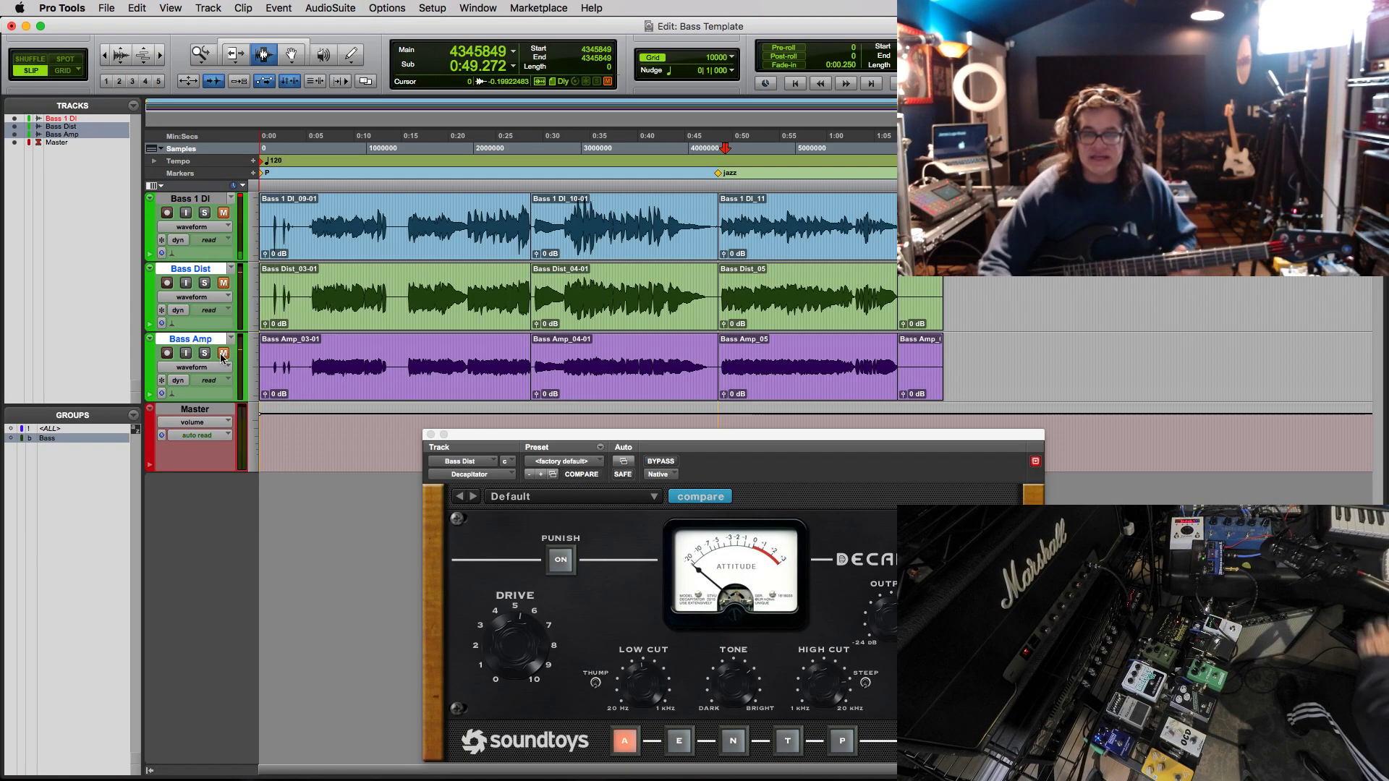
- Delete the short end clips on Bass Dist and Bass Amp and add a 'yammy 5' marker
double_click(899, 355)
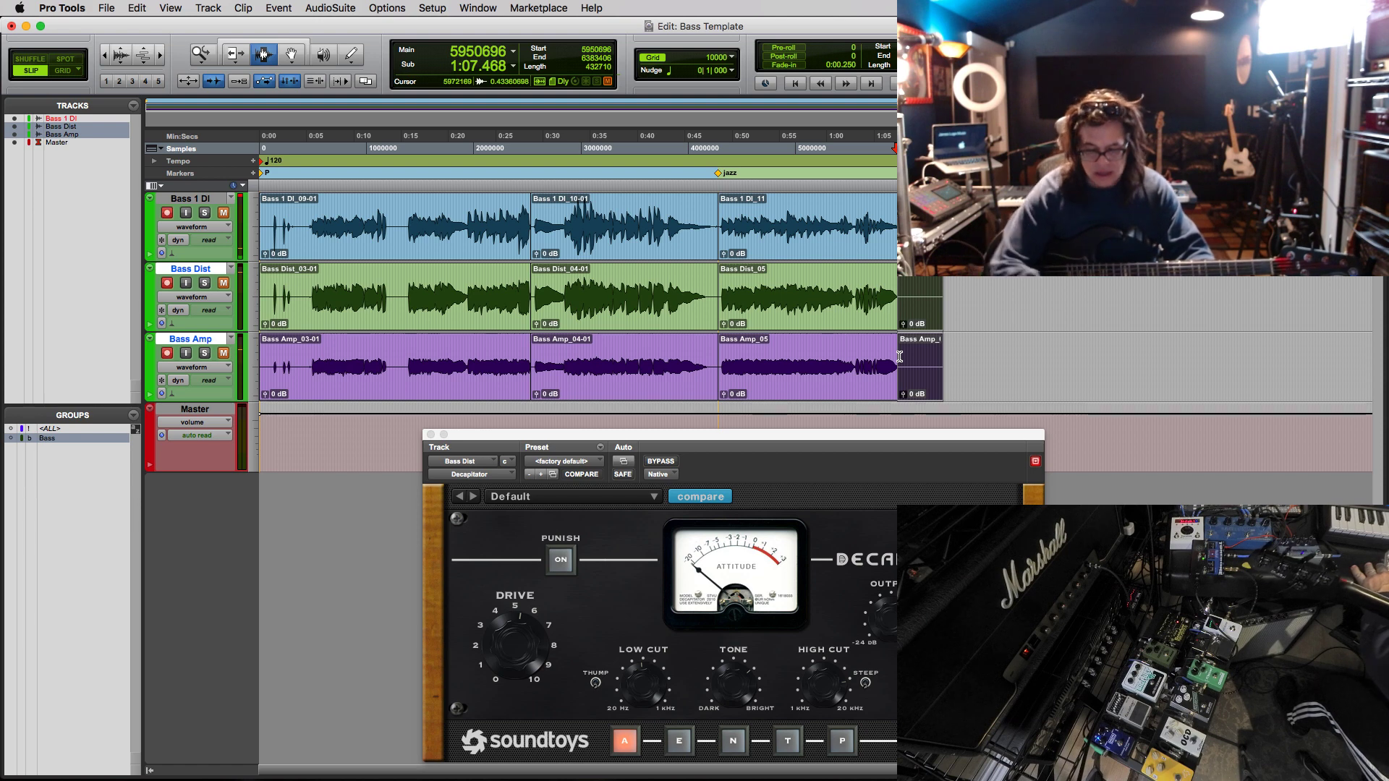
key(Delete)
key(KP_Enter)
text(yammy 5)
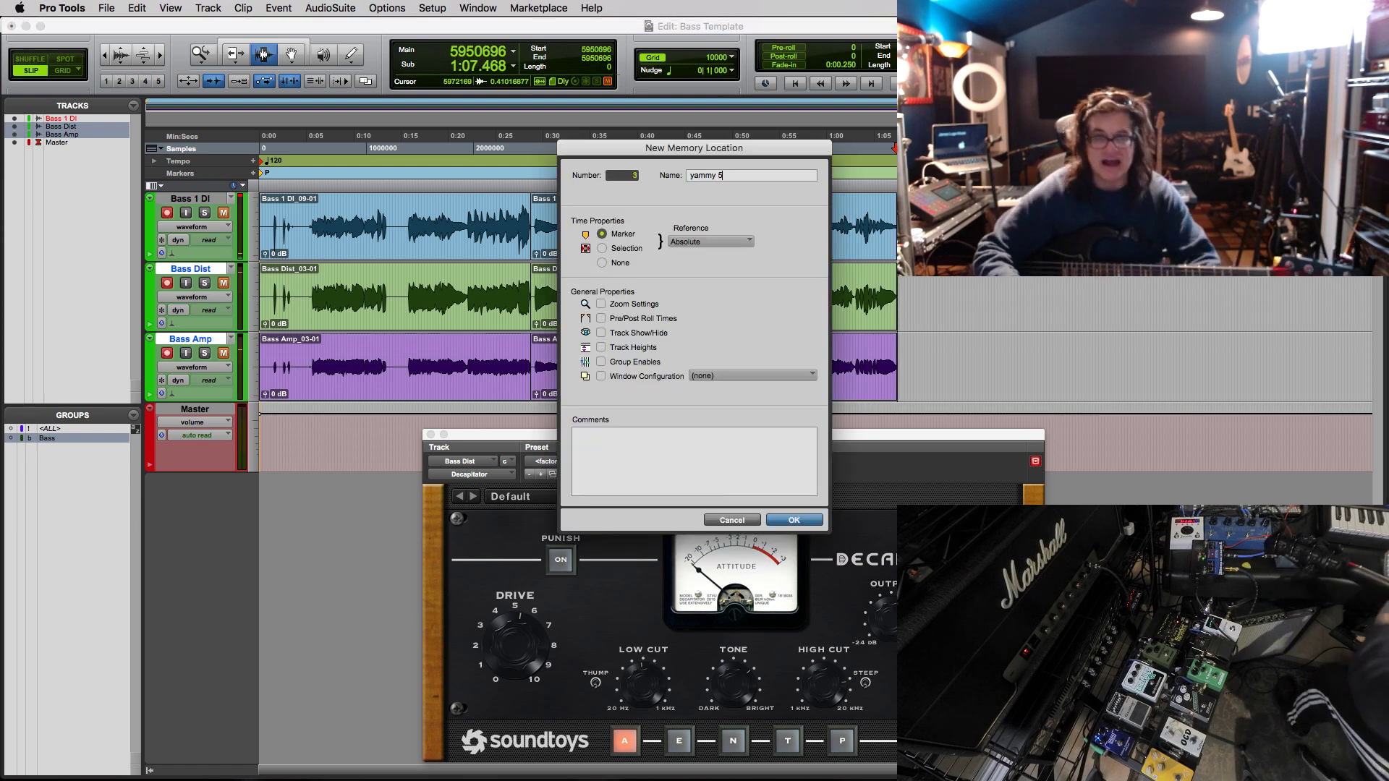
key(Return)
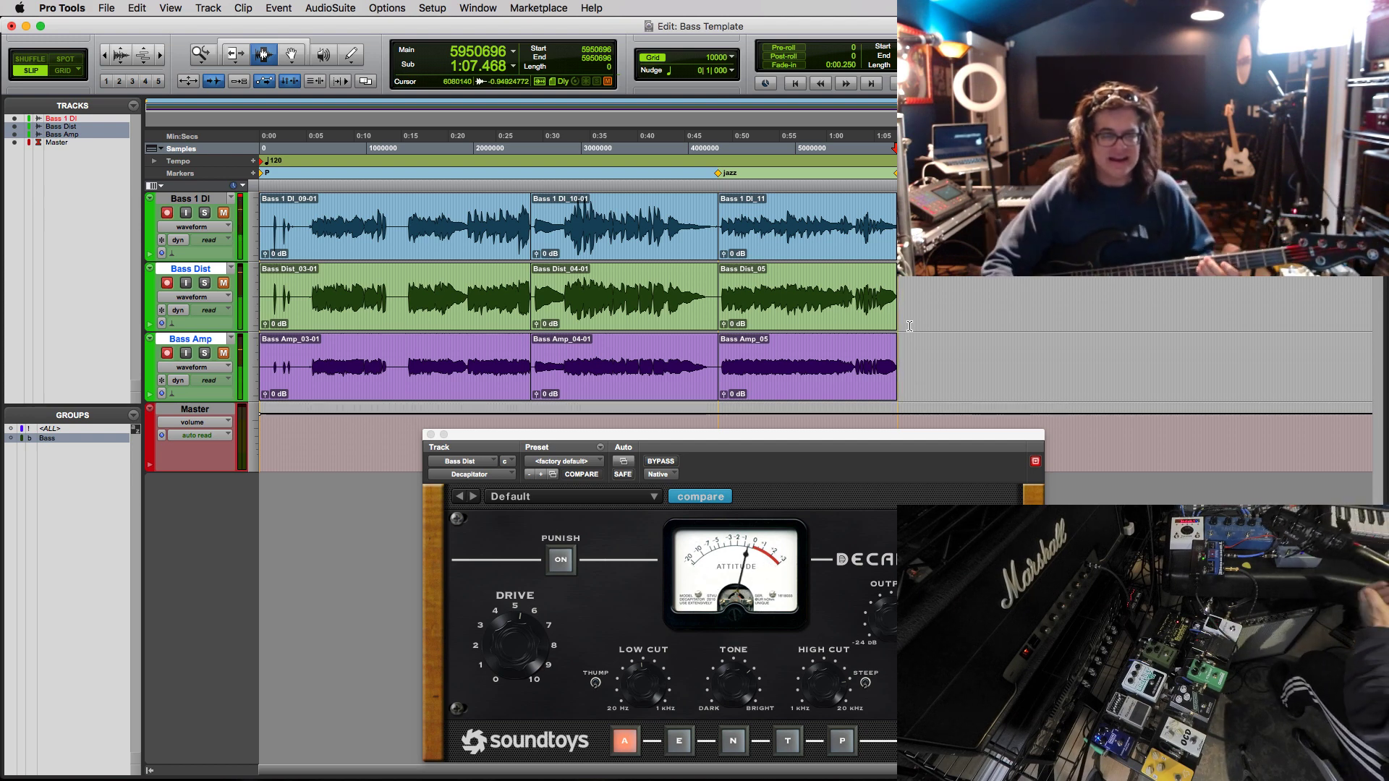
- Unmute the bass tracks and record a fourth take from the yammy 5 marker at 1:07.468
click(223, 212)
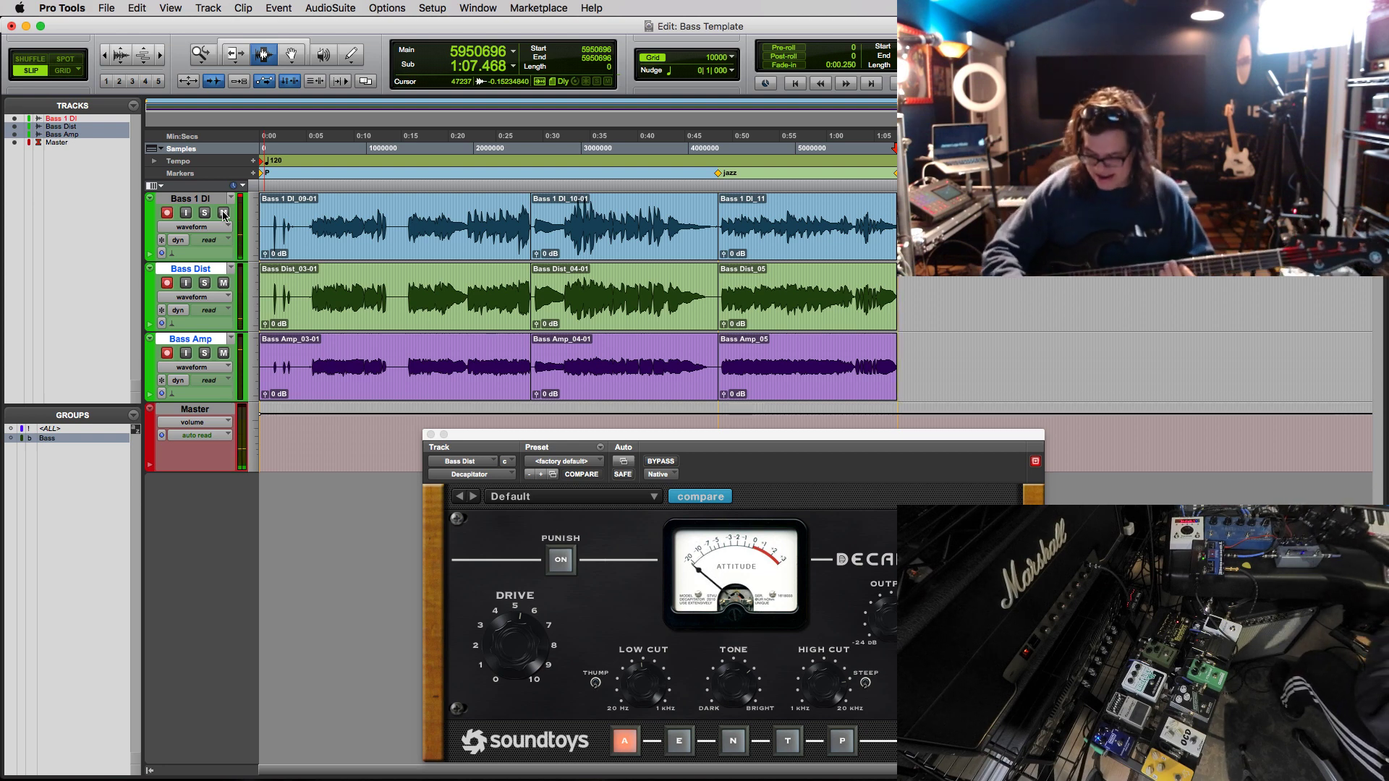
key(super+space)
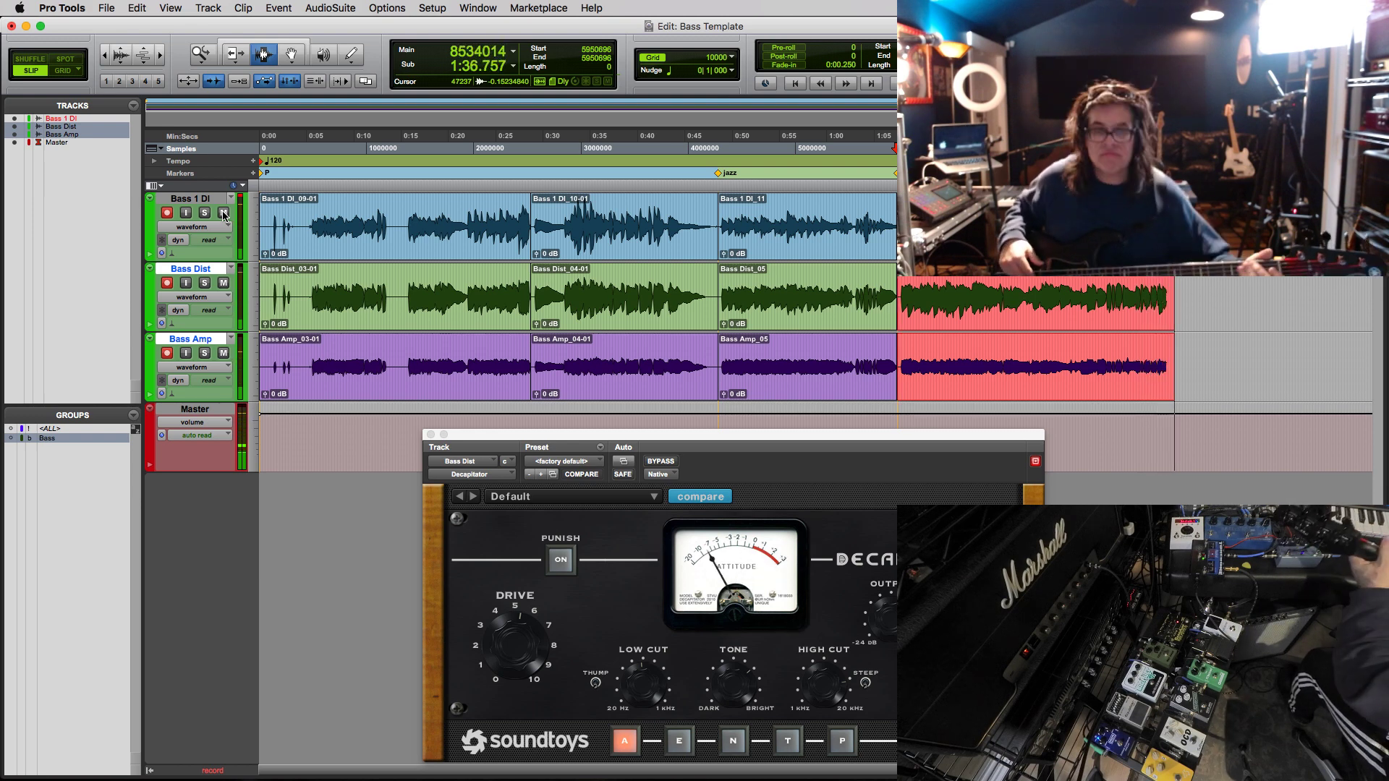
key(space)
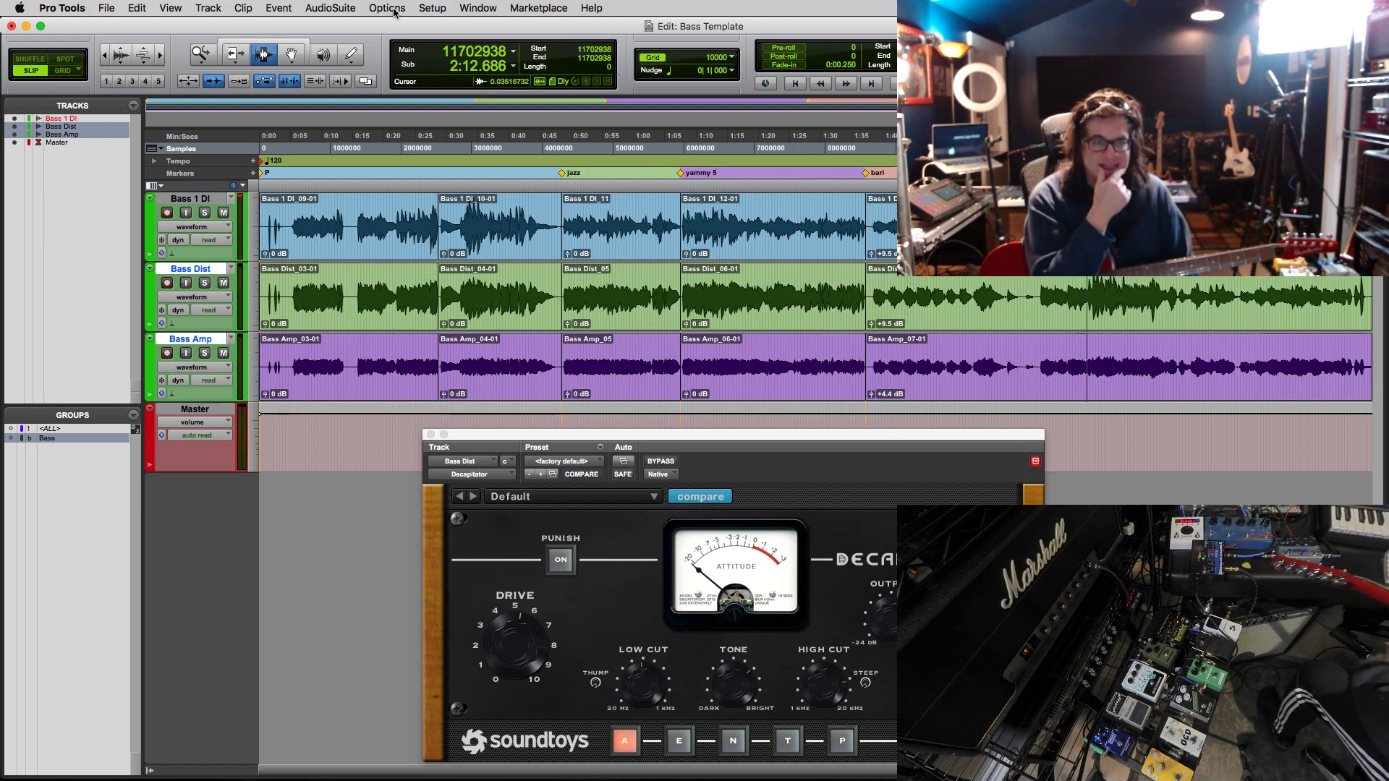
key(super+equal)
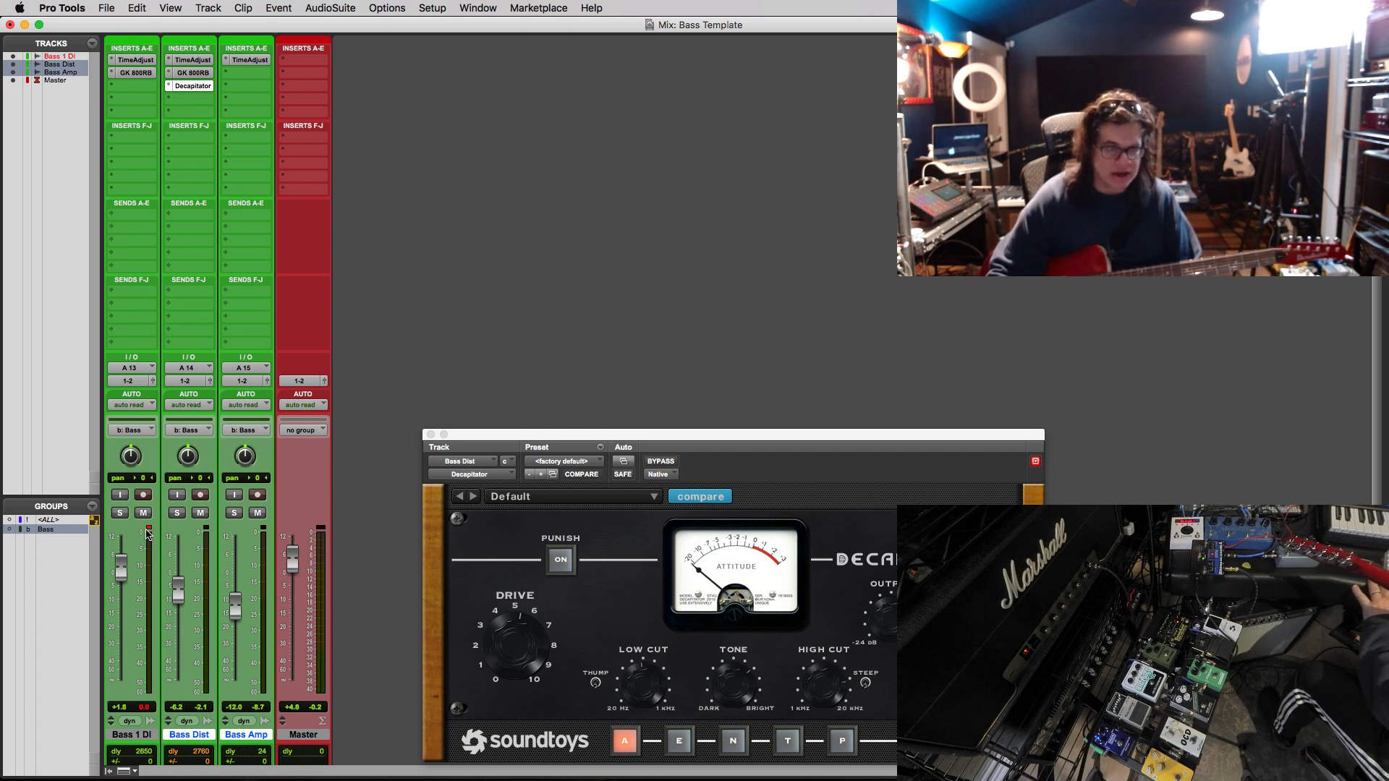
- Pull the grouped bass faders down so Bass Dist reads -9.4 dB
drag(173, 581, 237, 601)
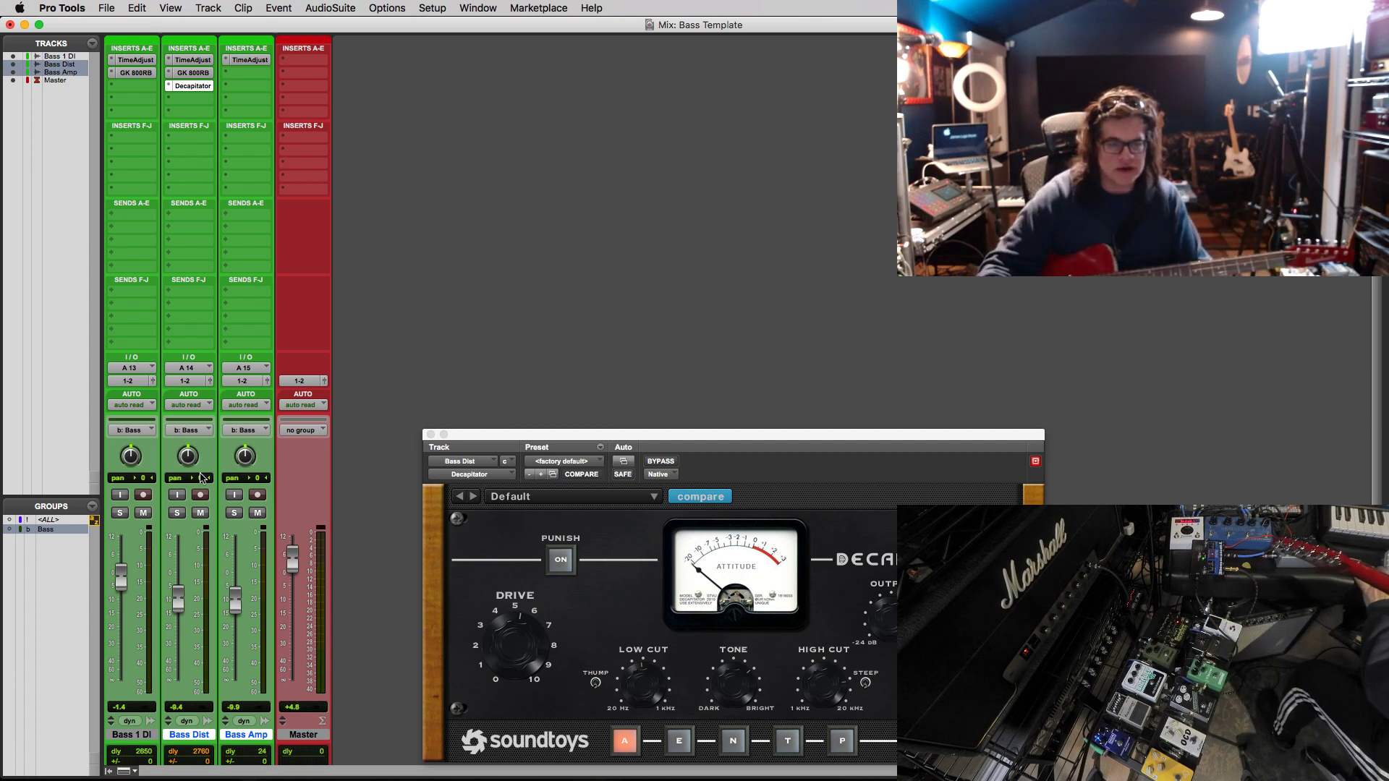
key(super+equal)
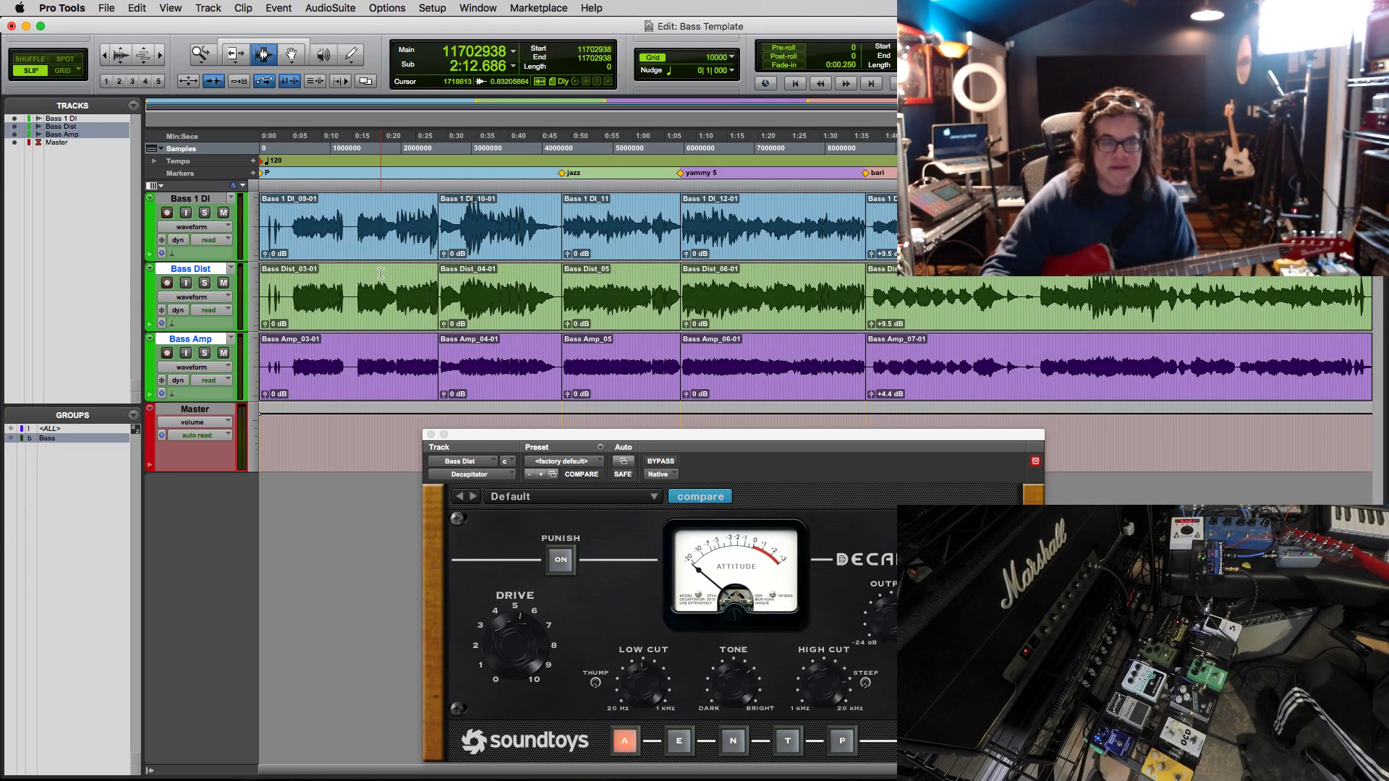
- Play back from 0:15.77, mute the three bass tracks, and bring up the qt bass 1 video
click(358, 296)
key(space)
key(space)
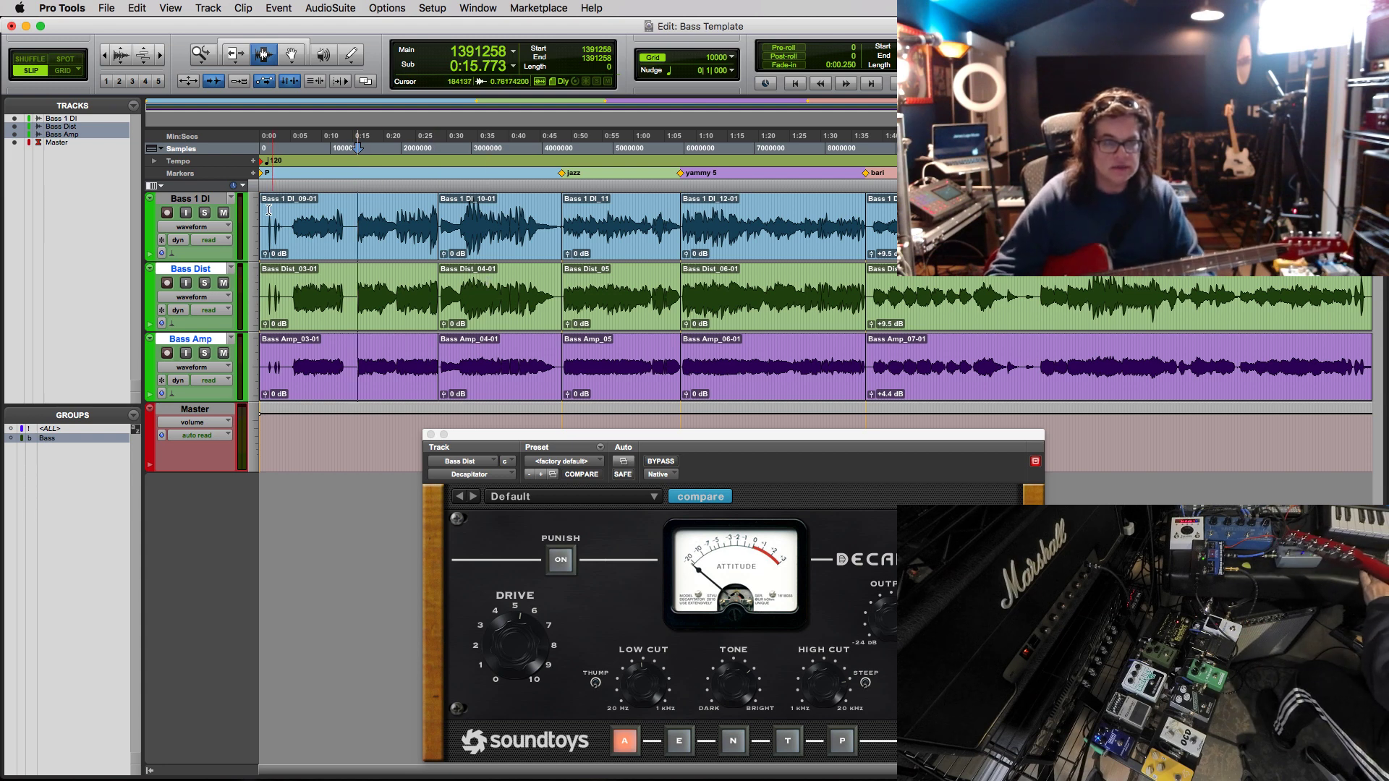
click(222, 212)
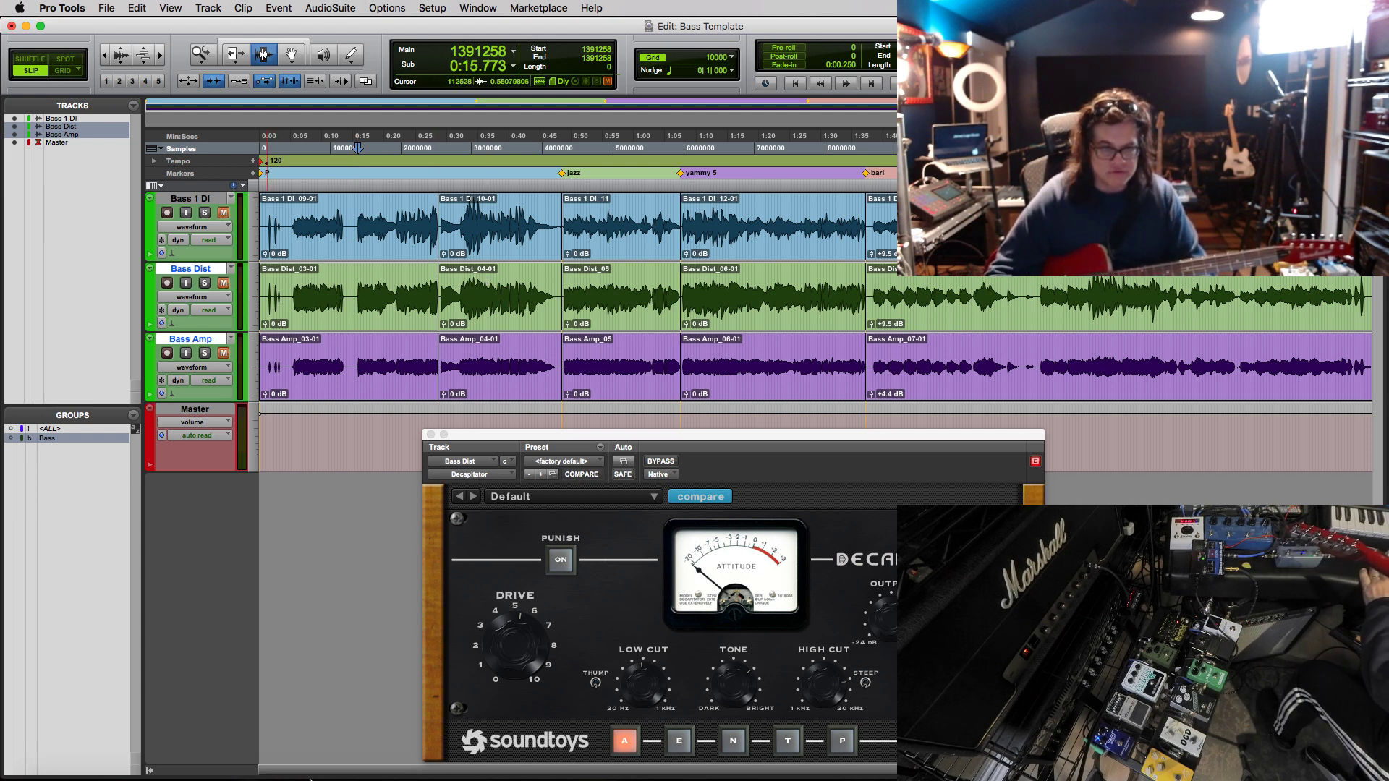
mouse_move(394, 759)
click(346, 752)
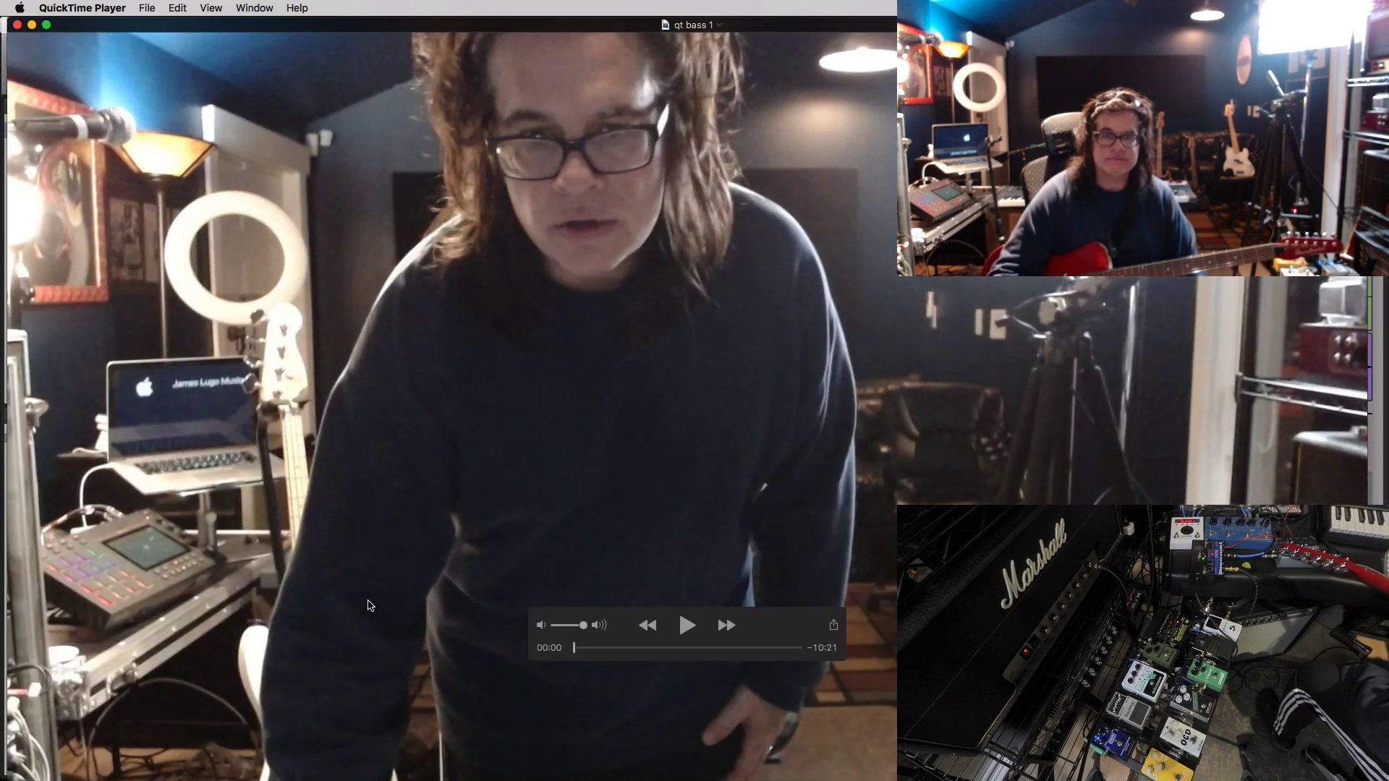
- Minimize both the qt bass 1 video and the Movie Recording window
click(32, 24)
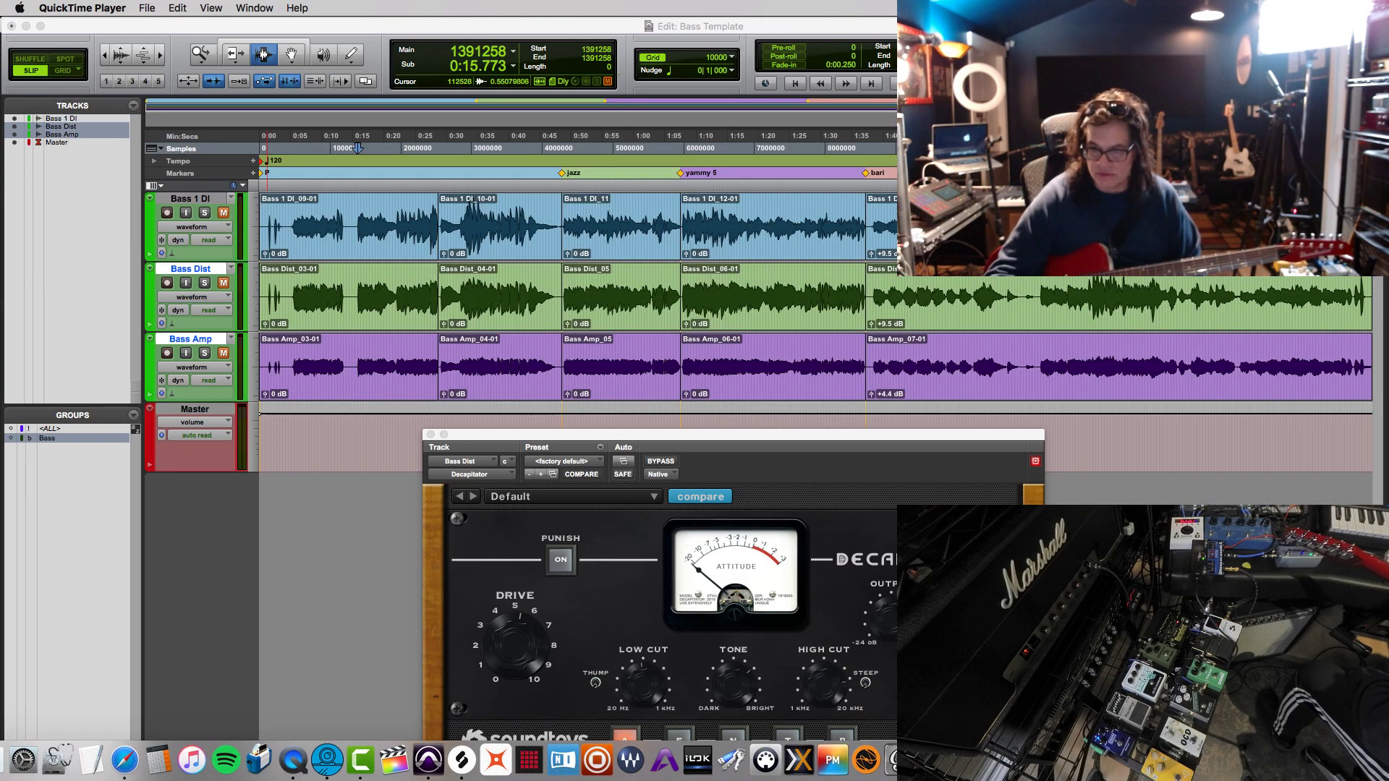
click(968, 760)
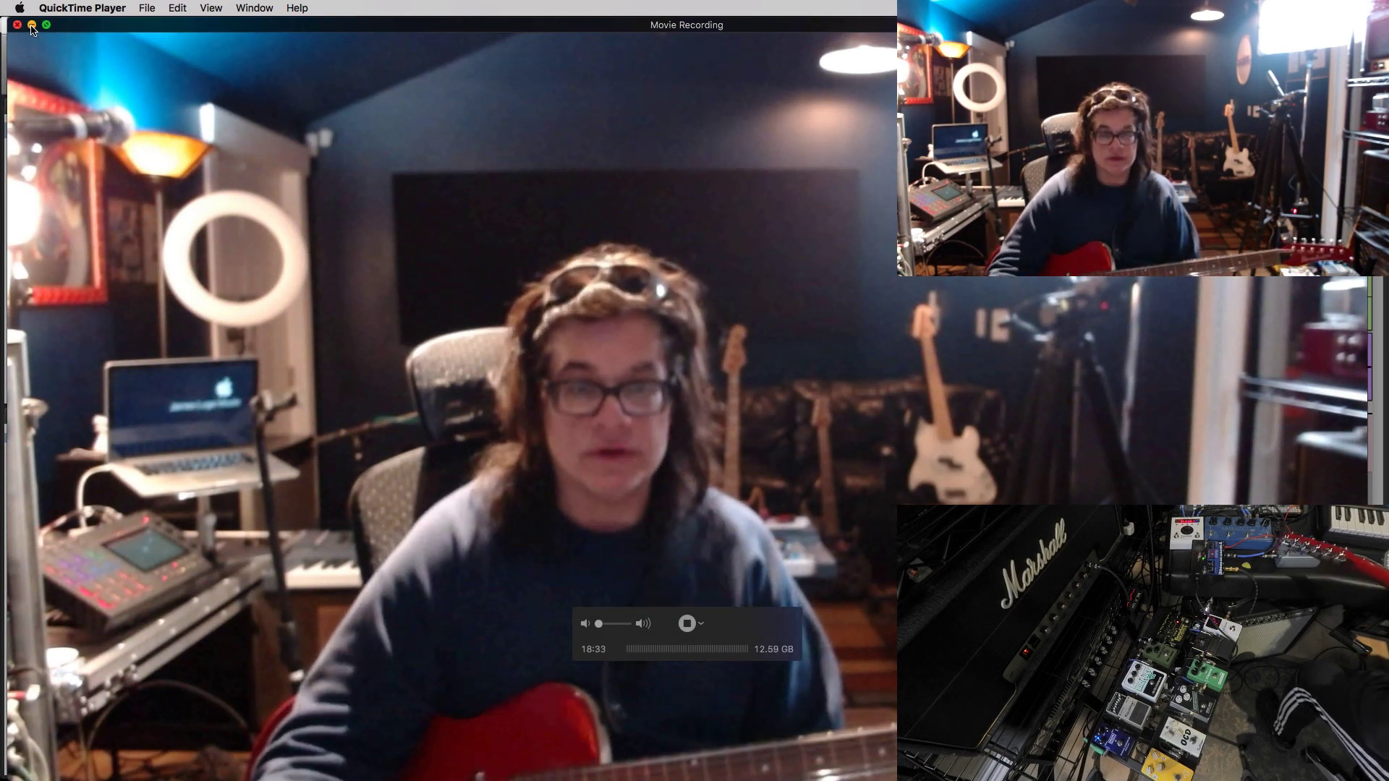
click(32, 26)
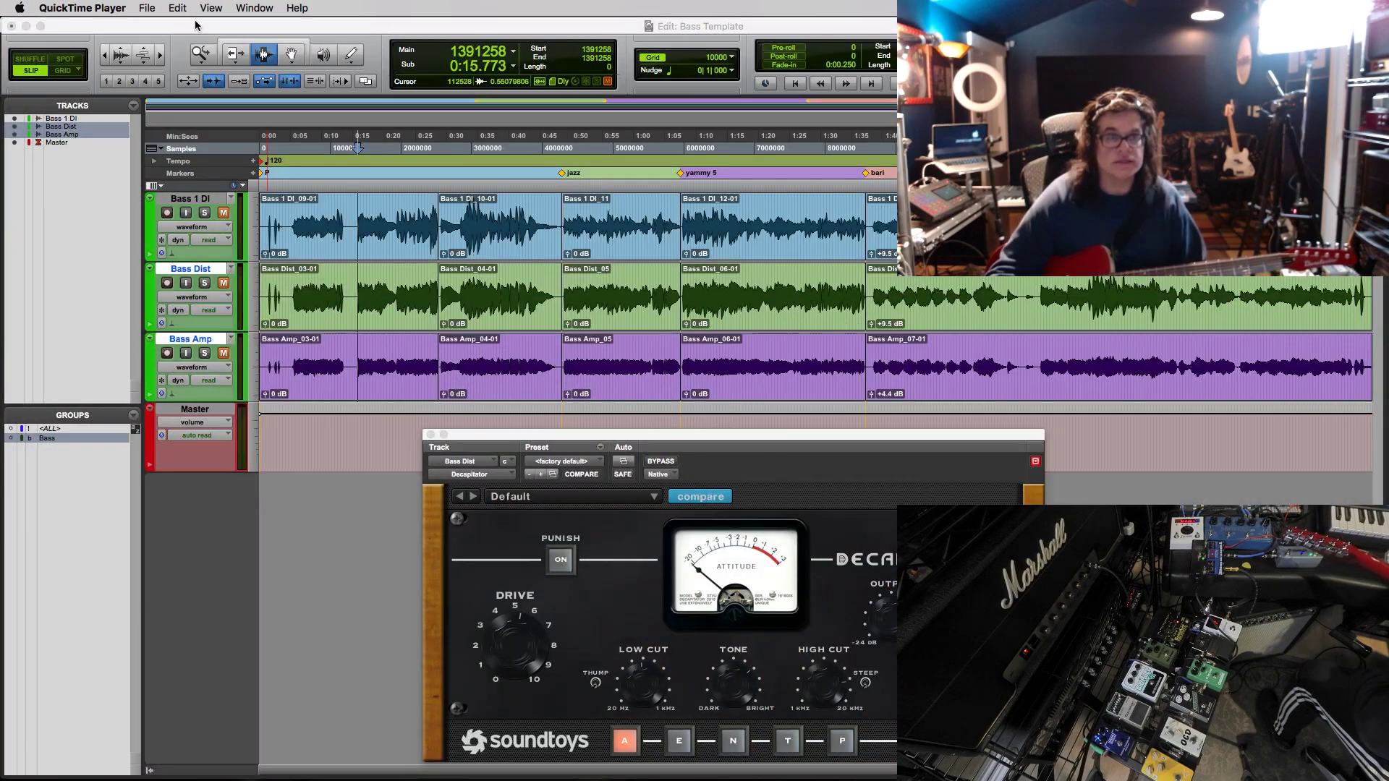